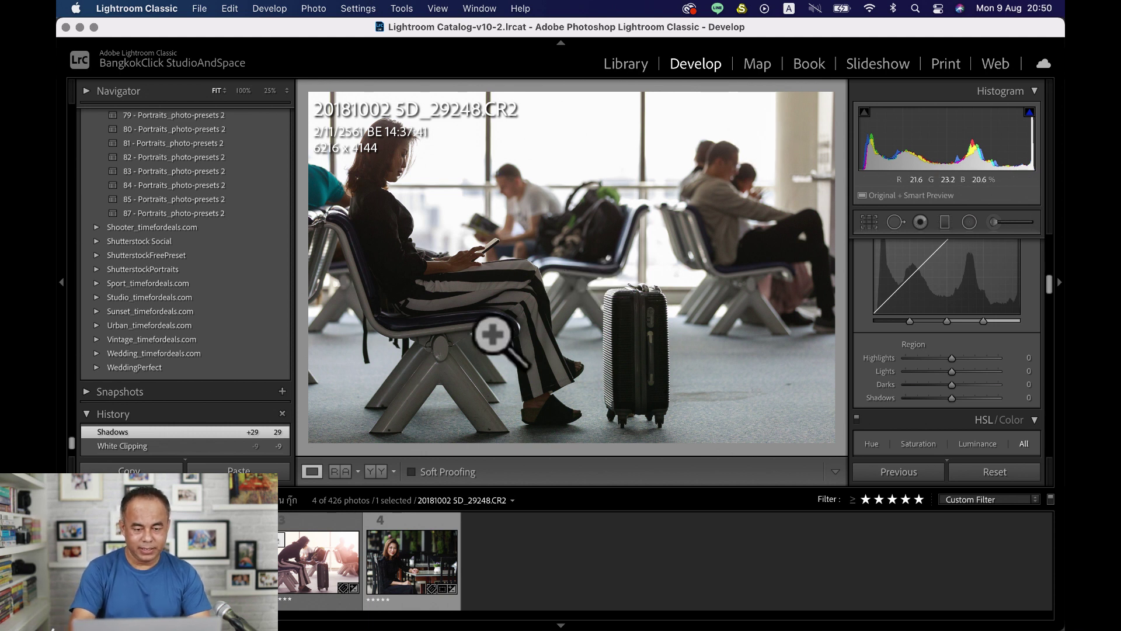
Switch the system keyboard input source to ABC.
key("ctrl+space")
key("ctrl+space")
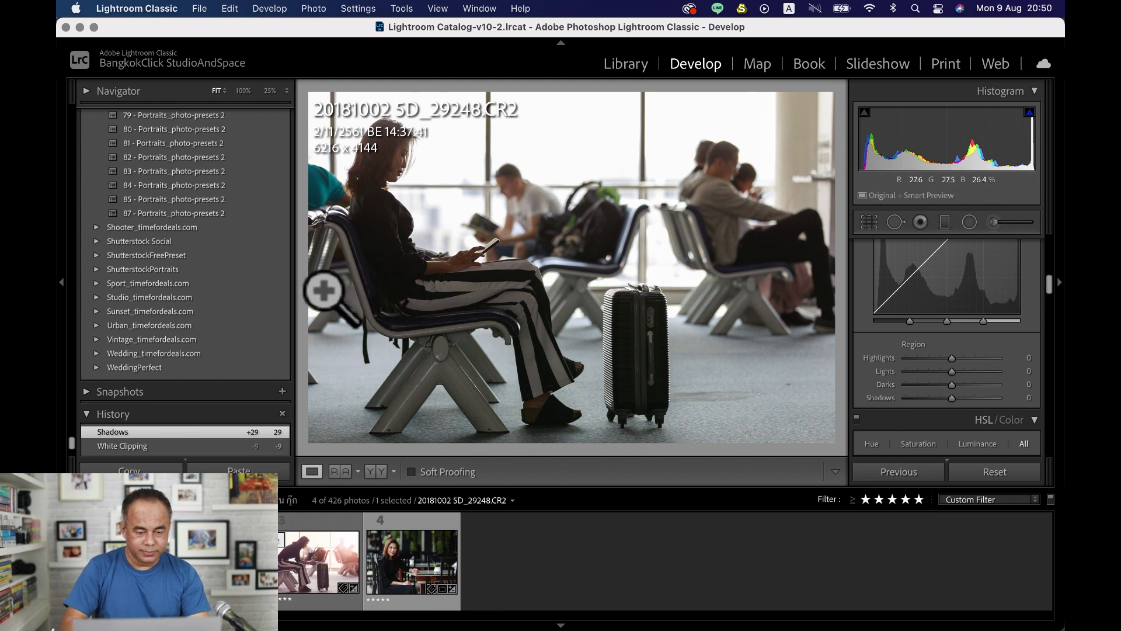
key("ctrl+space")
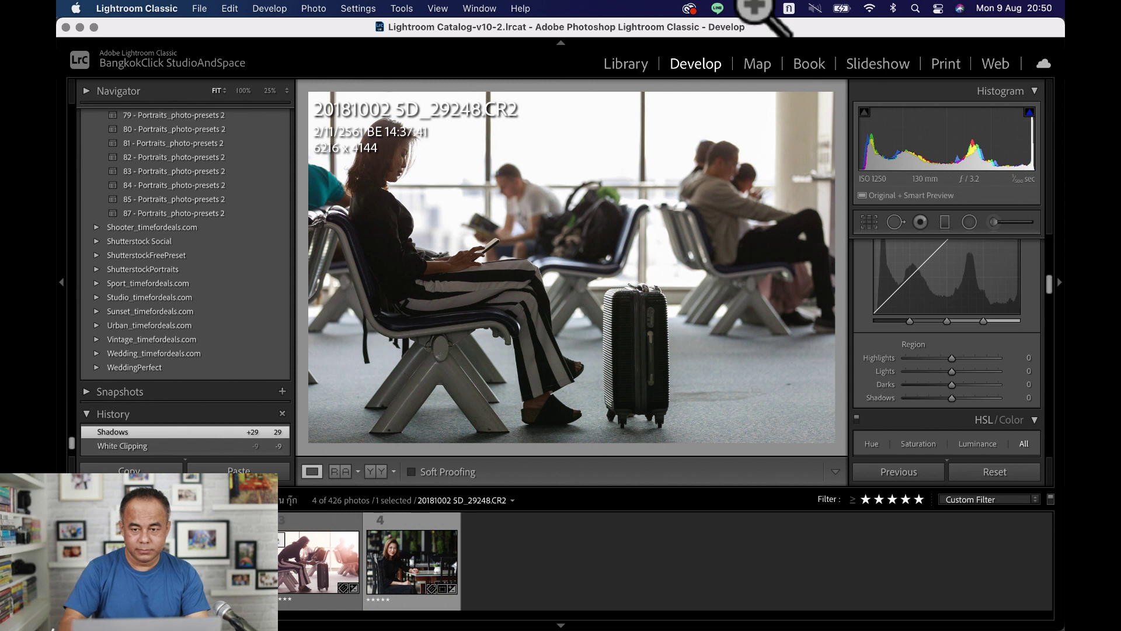
left_click(788, 8)
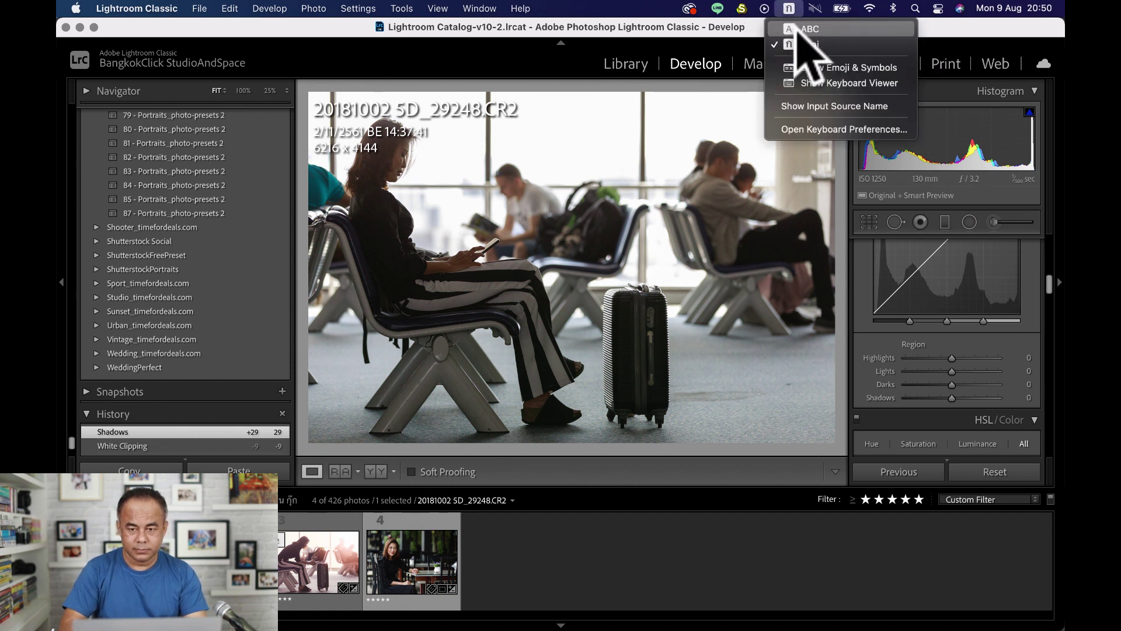
left_click(801, 28)
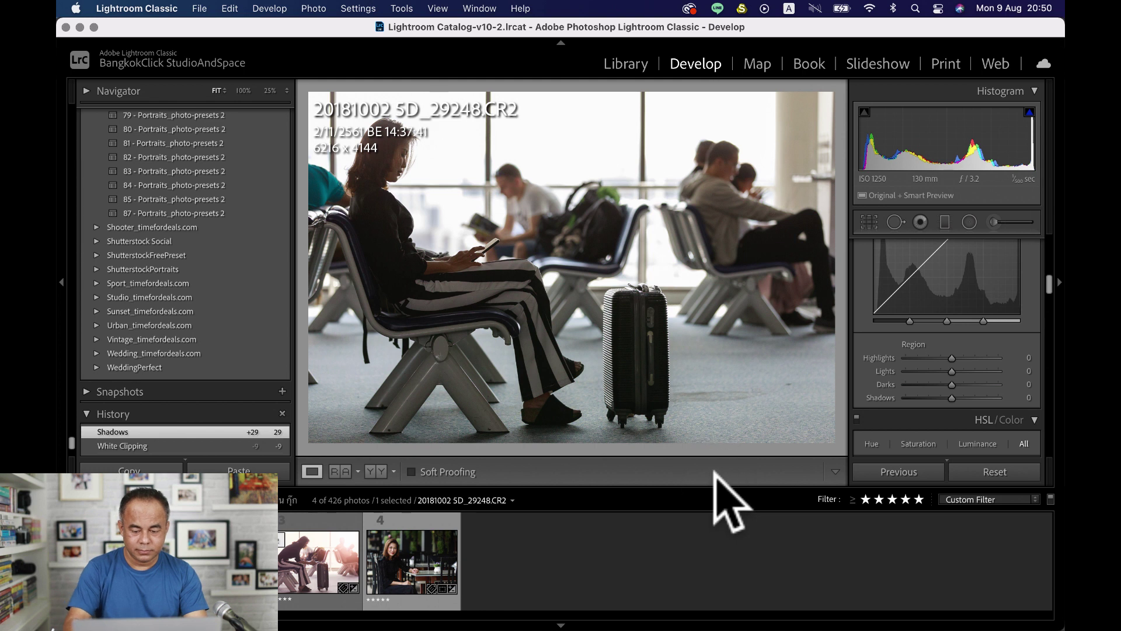
View the photo in full Lights Out mode and return to the normal display.
key("l")
key("l")
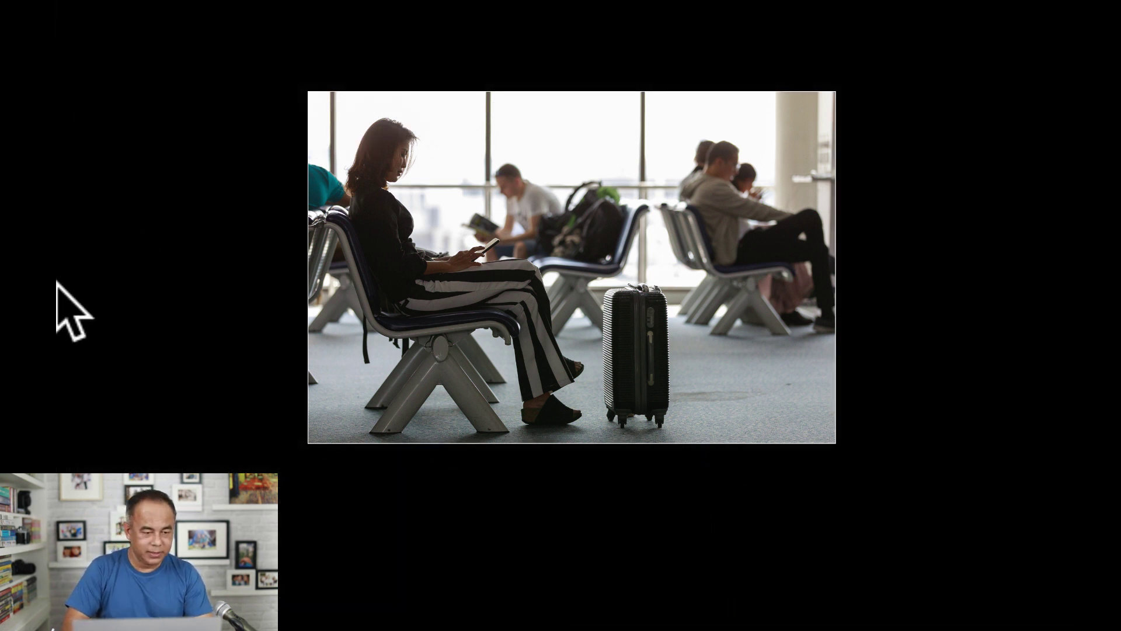
key("l")
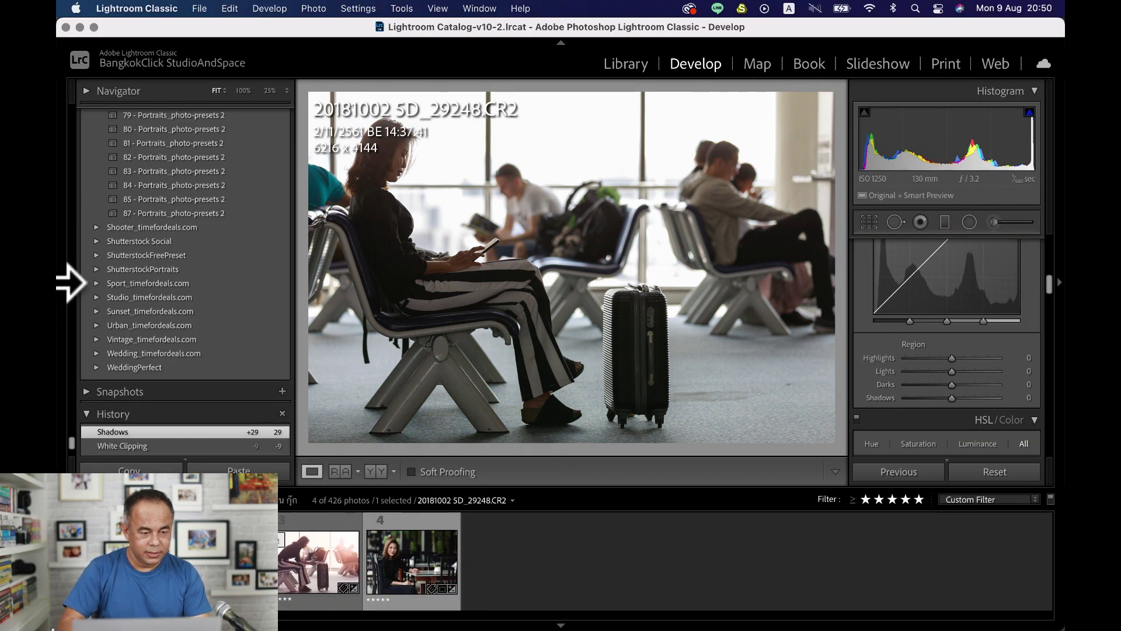
Hide both side panels and view the enlarged workspace's photo with the lights out, restoring normal lighting.
left_click(70, 282)
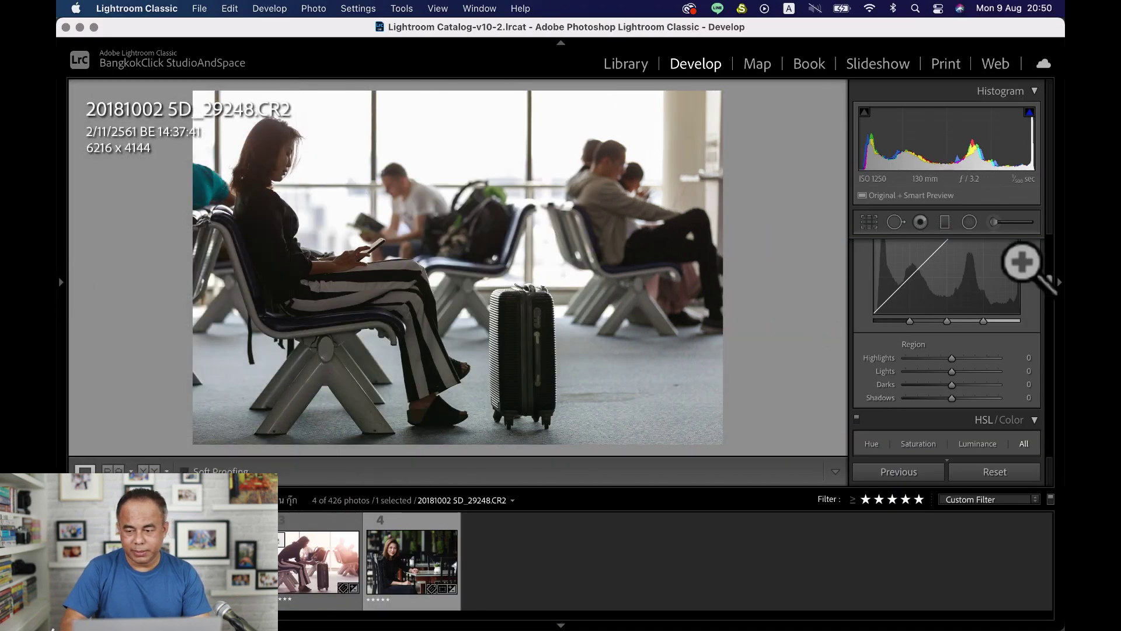
left_click(1059, 282)
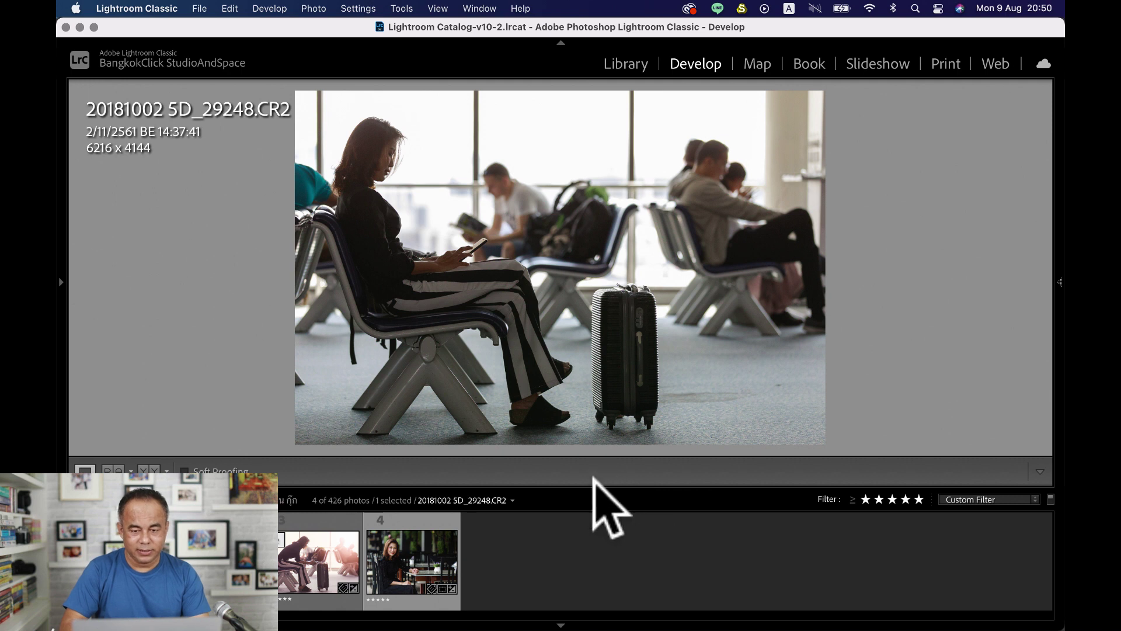
key("l")
key("l")
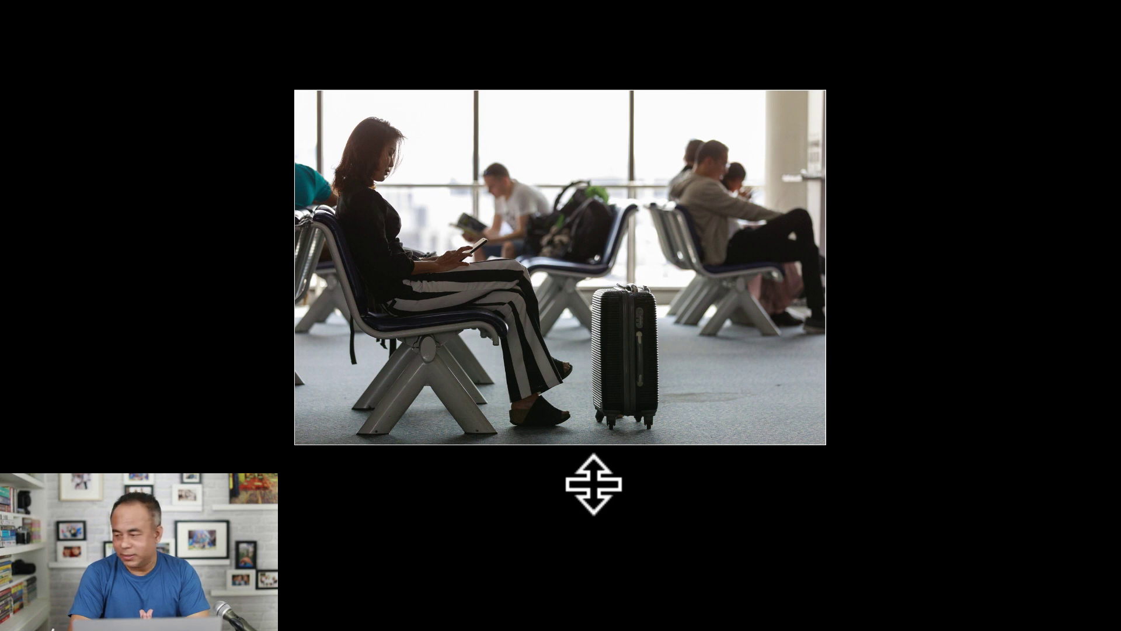
key("l")
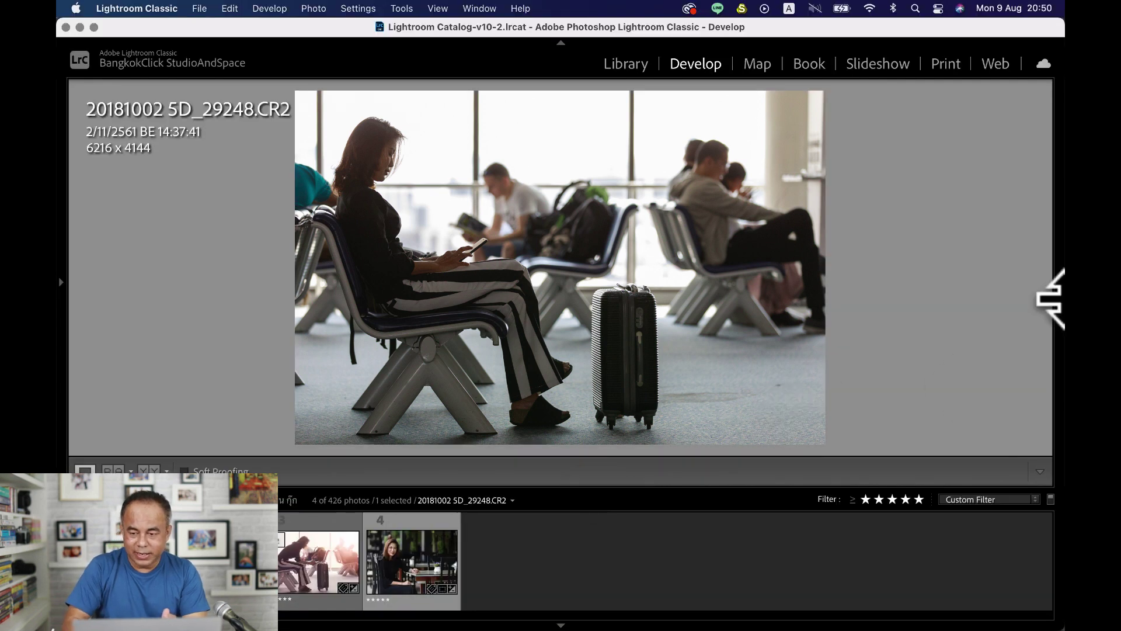
Show the adjustment panels again and examine the photo's capture and lens metadata in the Library module.
left_click(1051, 283)
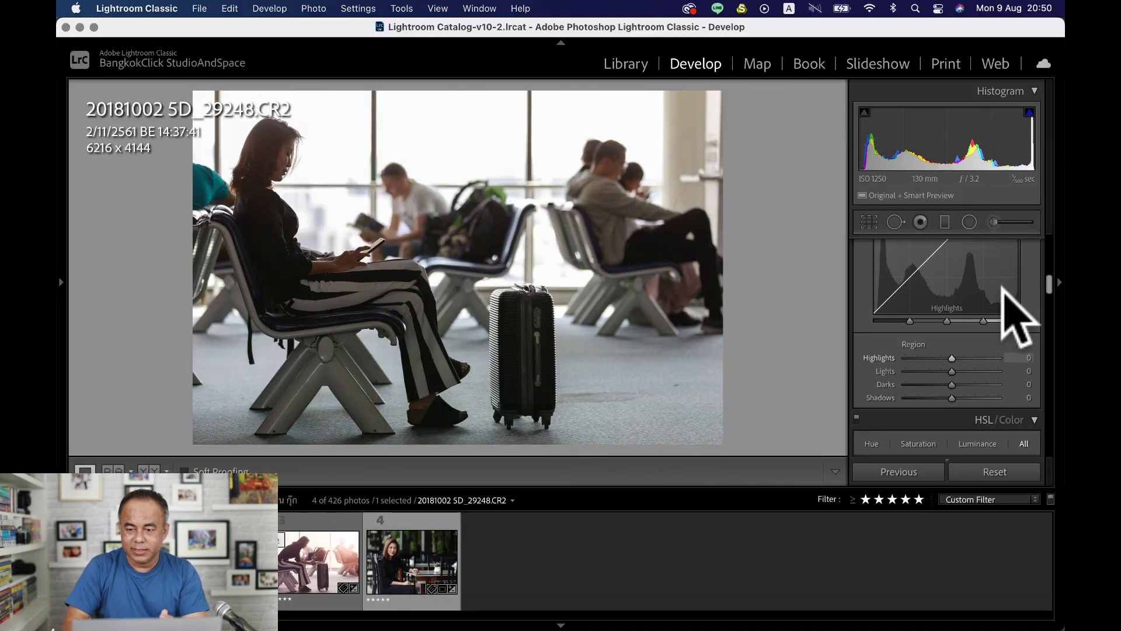
scroll(956, 365, "down", 5)
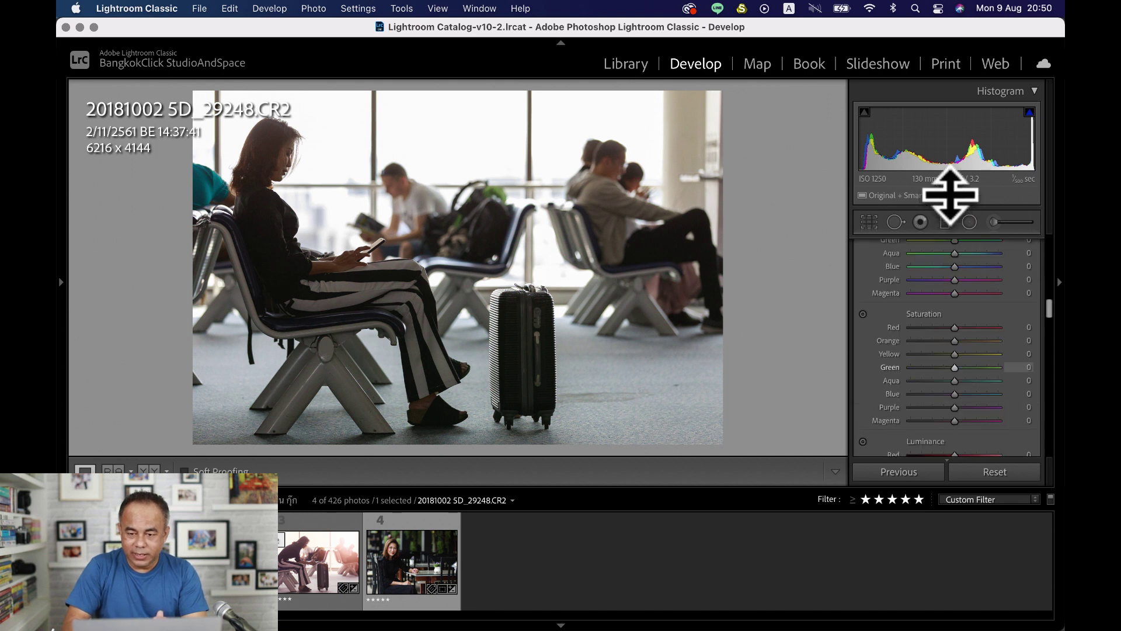
left_click(635, 68)
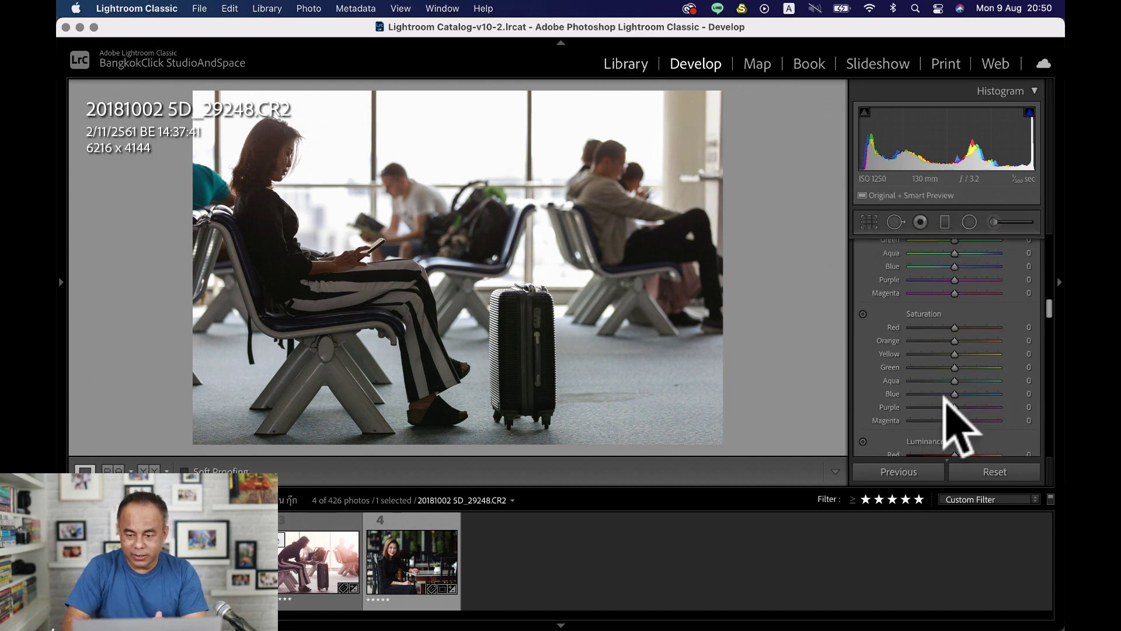
scroll(958, 385, "down", 10)
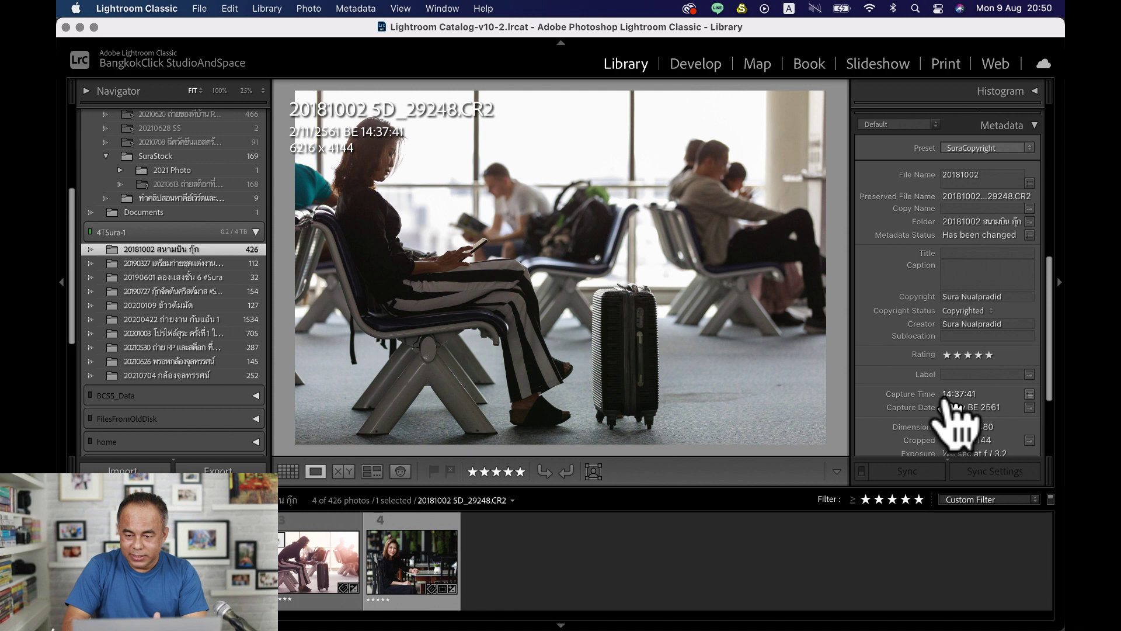
scroll(951, 426, "down", 1)
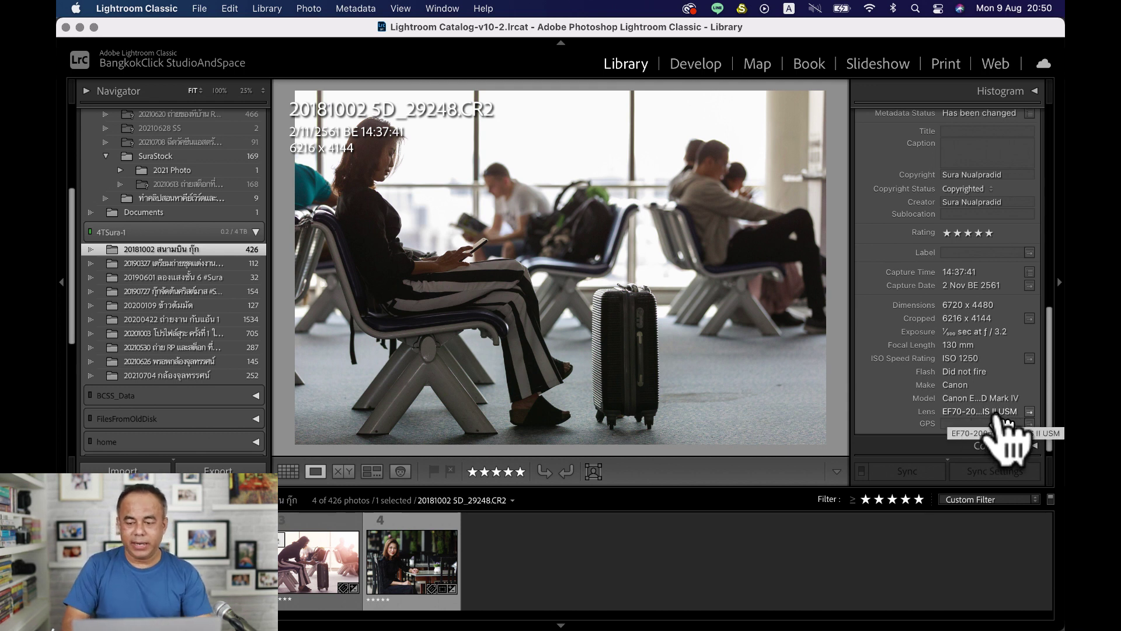
scroll(1019, 347, "up", 10)
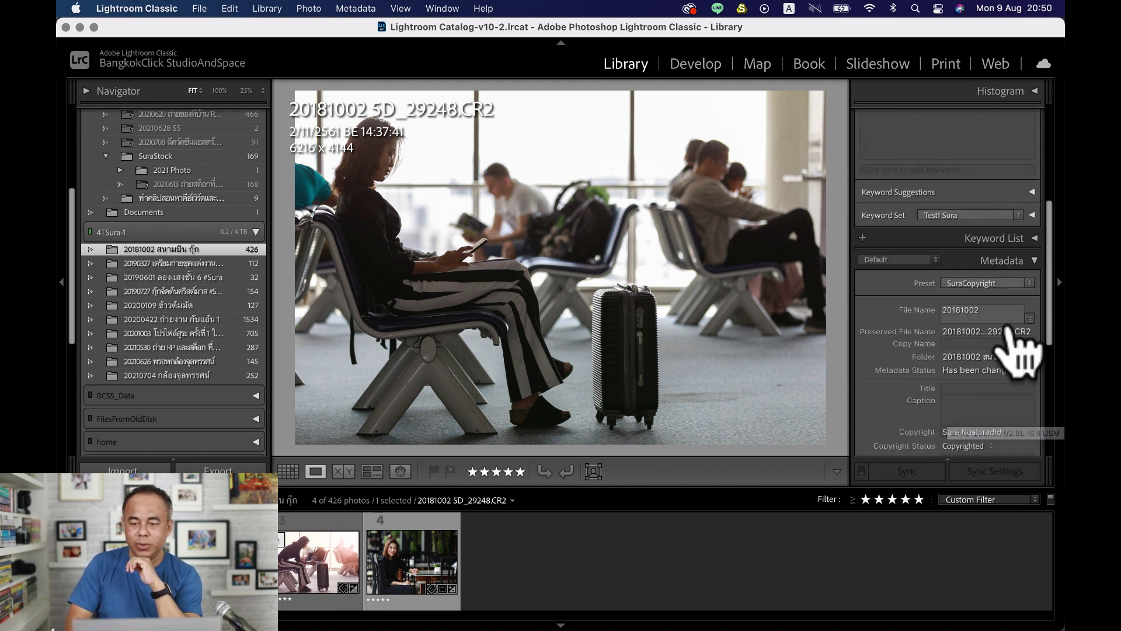
scroll(1019, 348, "down", 1)
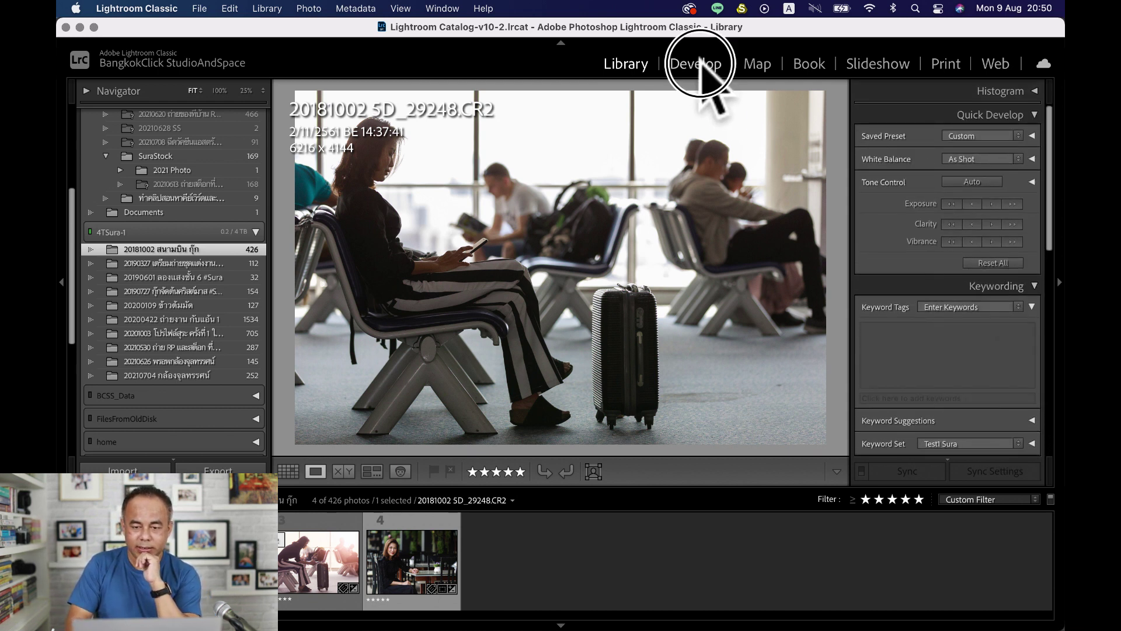
Return to the Develop module, reveal the edit history, and set the photo back to its Import state.
key("d")
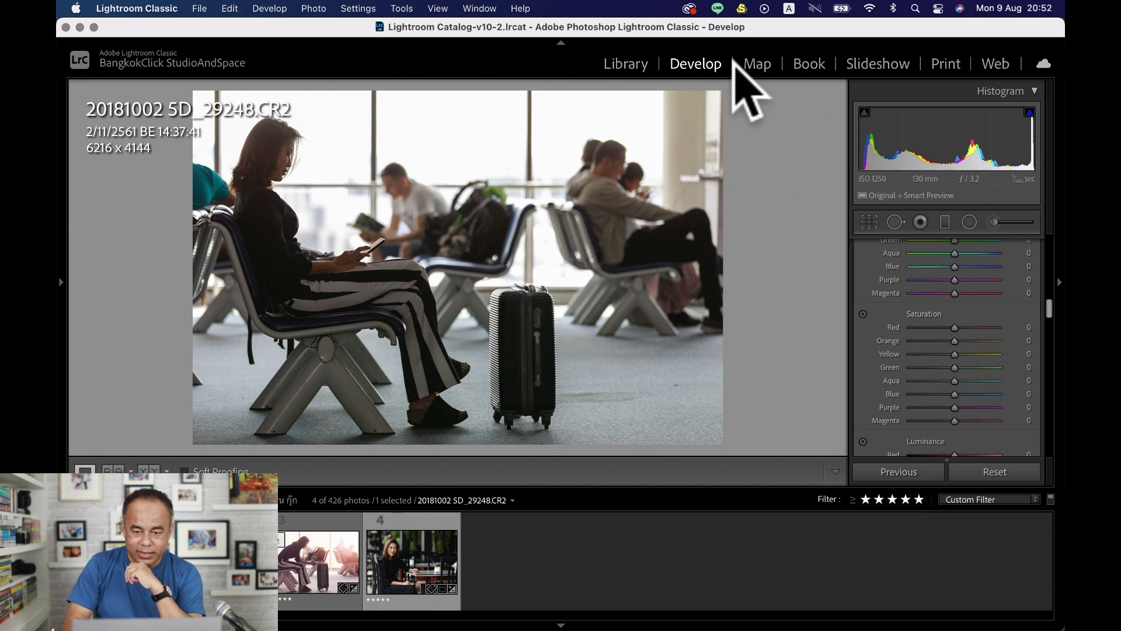
left_click(71, 290)
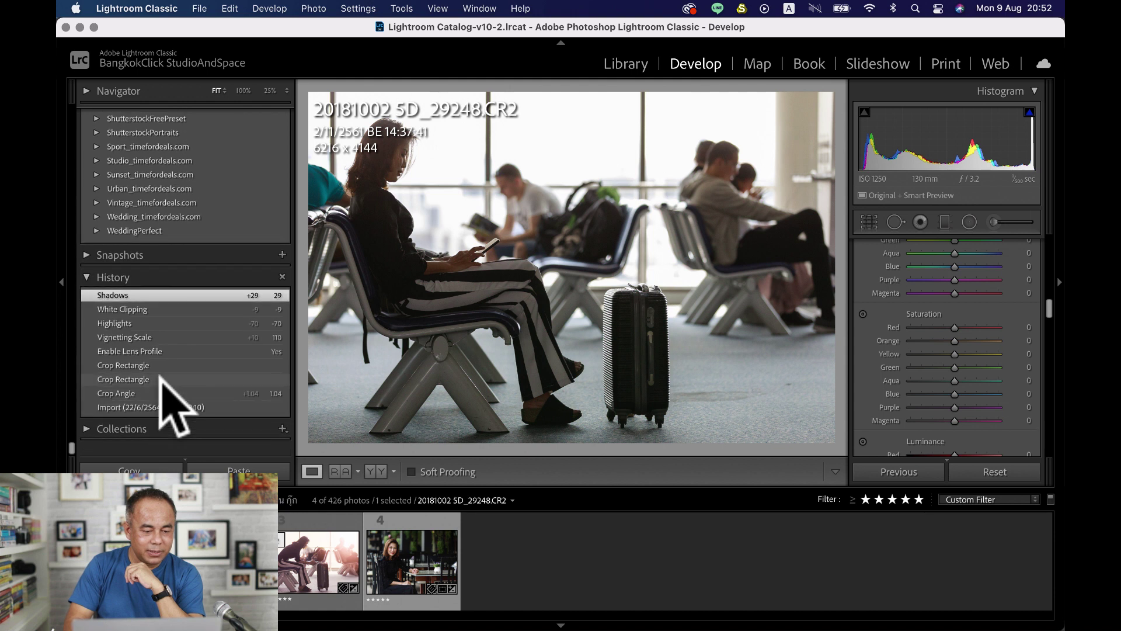
scroll(161, 379, "up", 1)
left_click(163, 418)
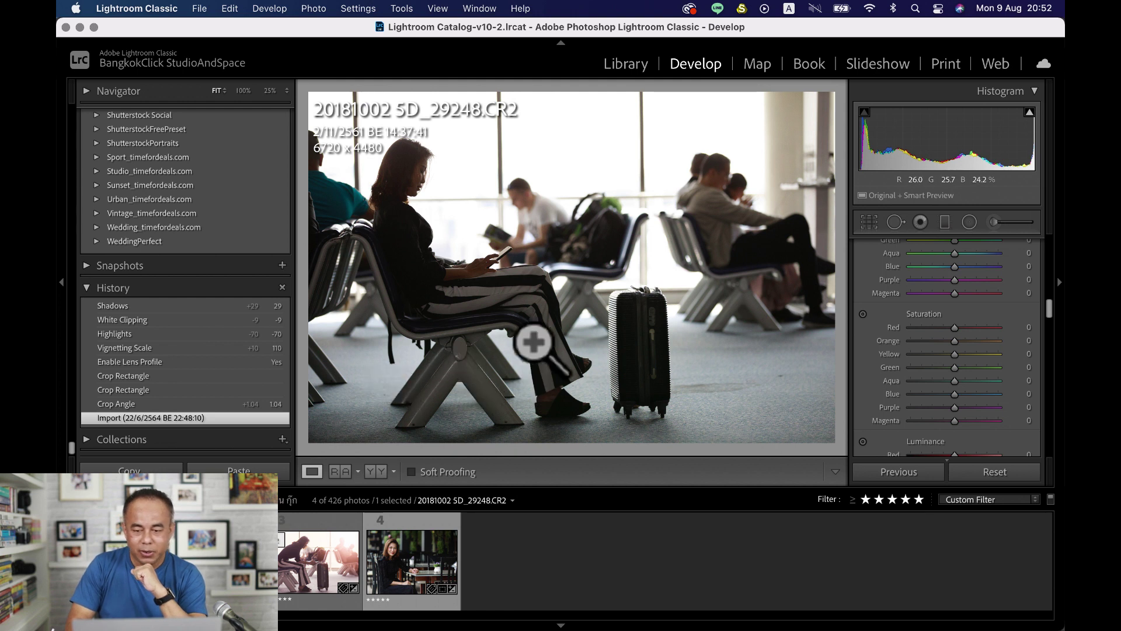
Compare the Crop Angle history state with the Import state, ending on Crop Angle.
left_click(132, 404)
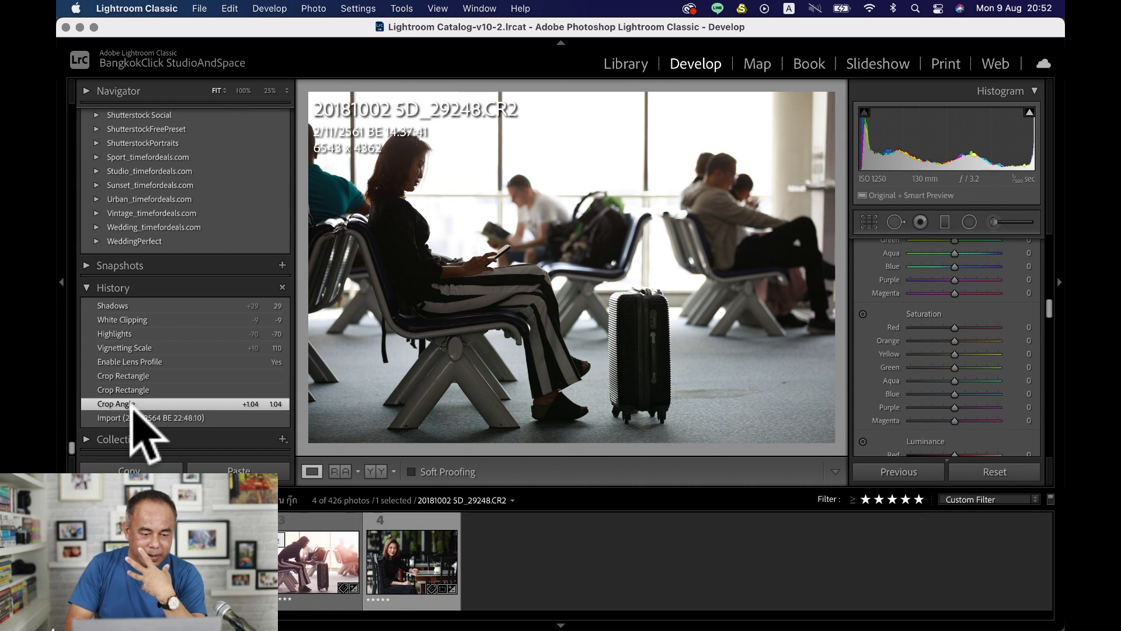
left_click(137, 414)
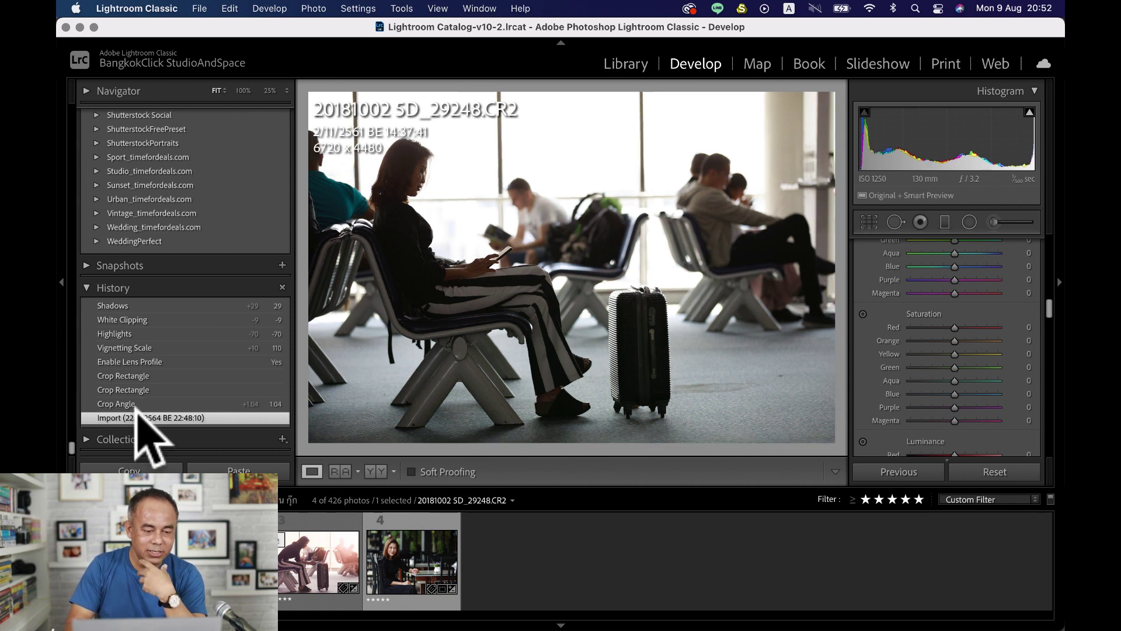
left_click(139, 404)
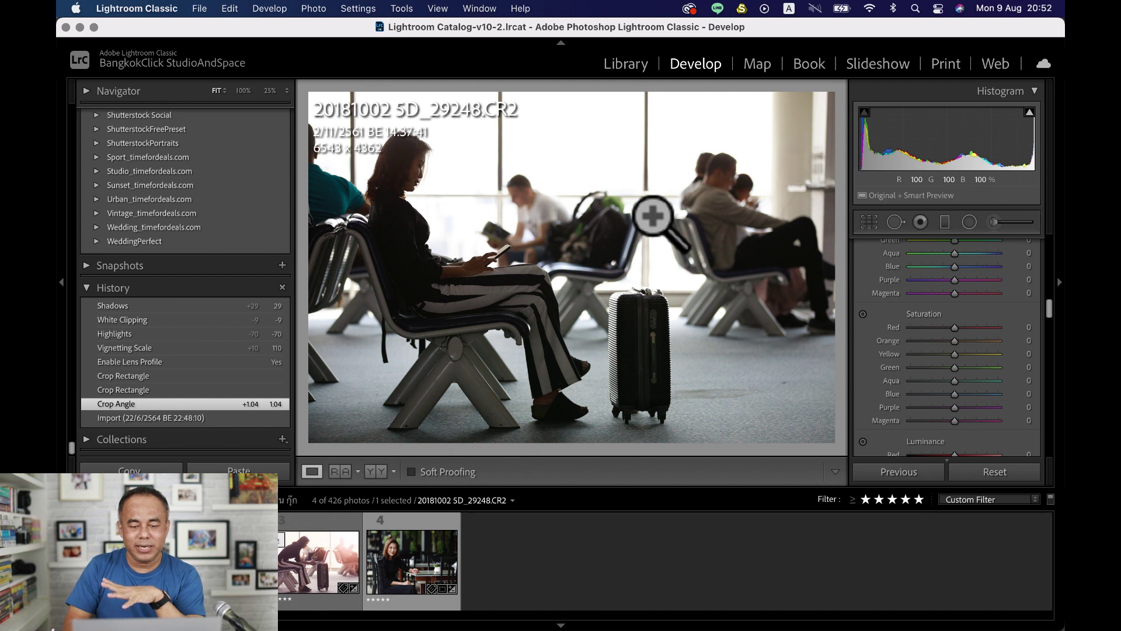
Compare the earlier Crop Rectangle history state with Crop Angle, ending on the Crop Rectangle state.
left_click(120, 390)
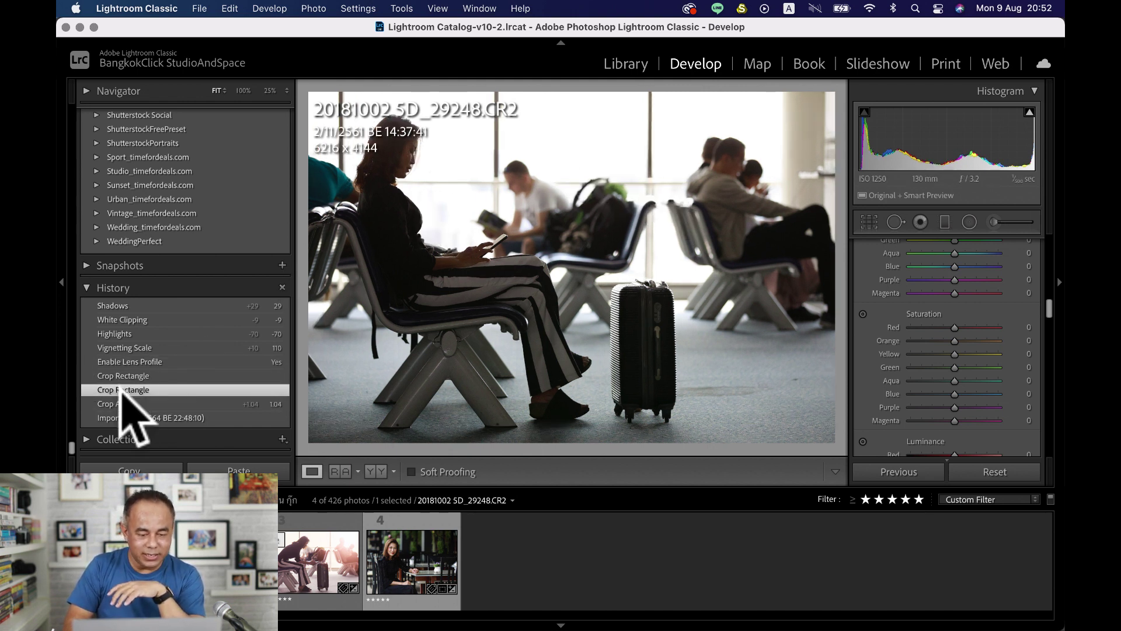
left_click(126, 403)
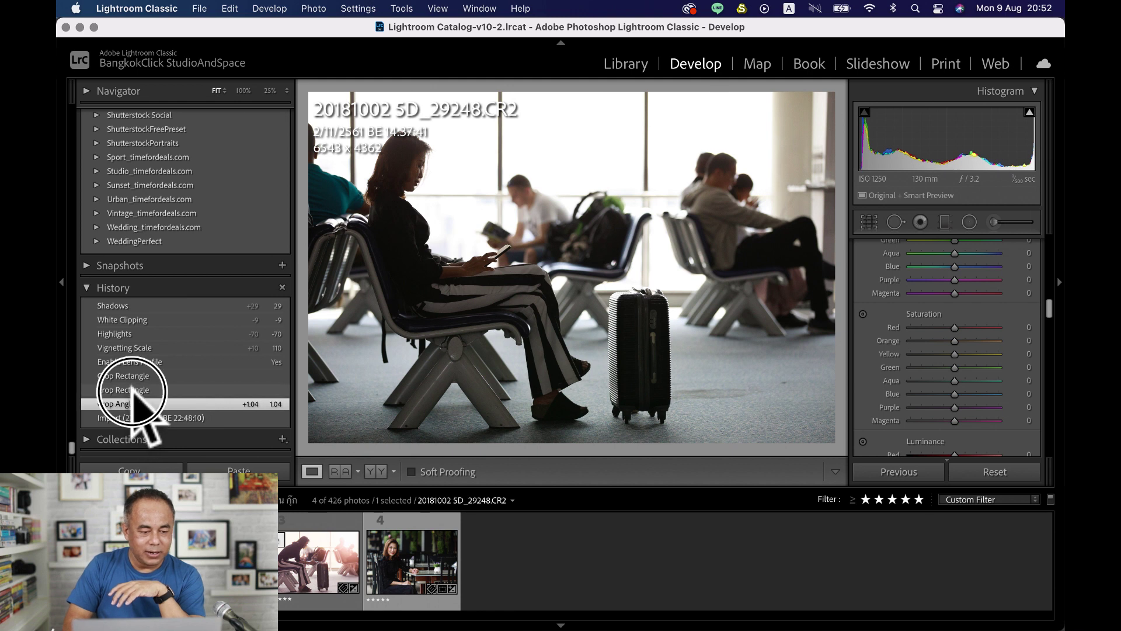
left_click(133, 390)
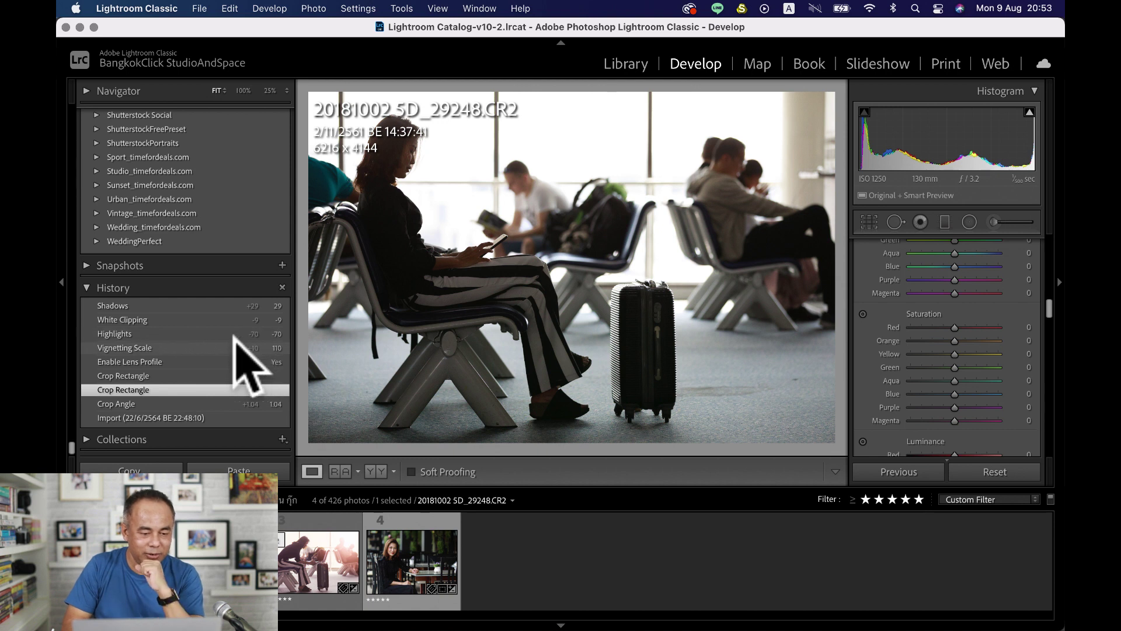
Advance the photo through the second Crop Rectangle history state to the Enable Lens Profile state.
left_click(186, 373)
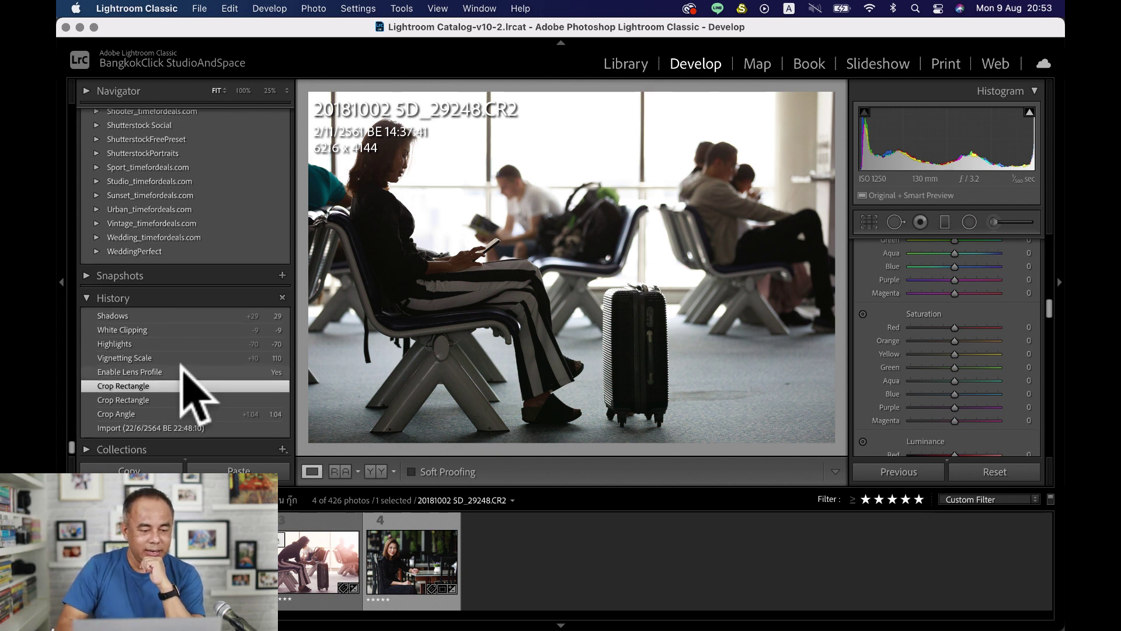
scroll(183, 383, "up", 1)
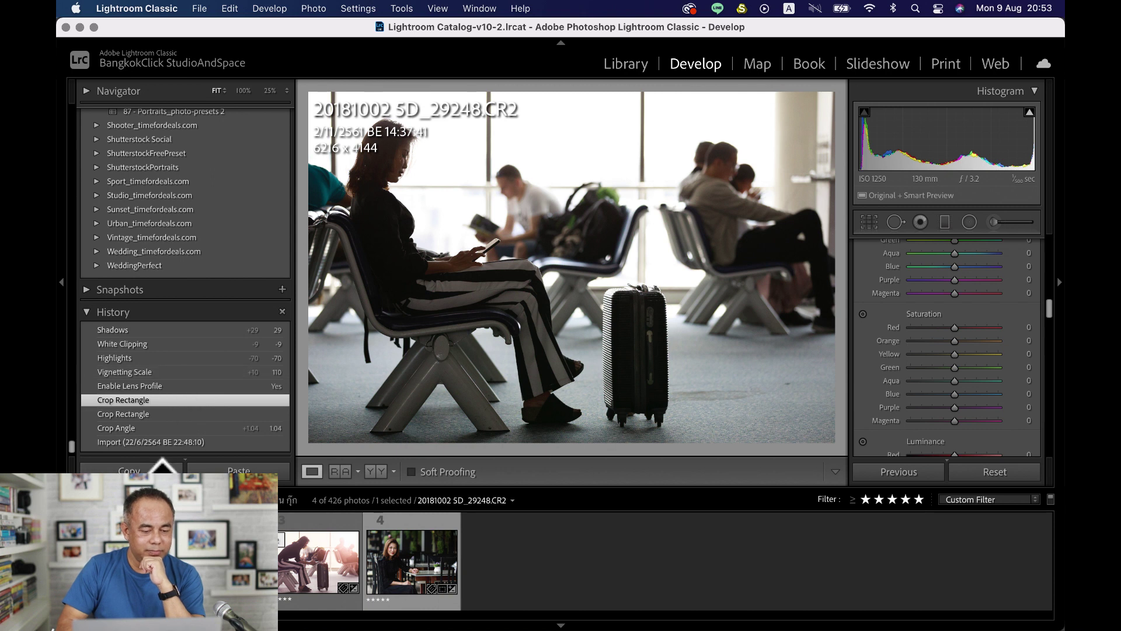
left_click(174, 387)
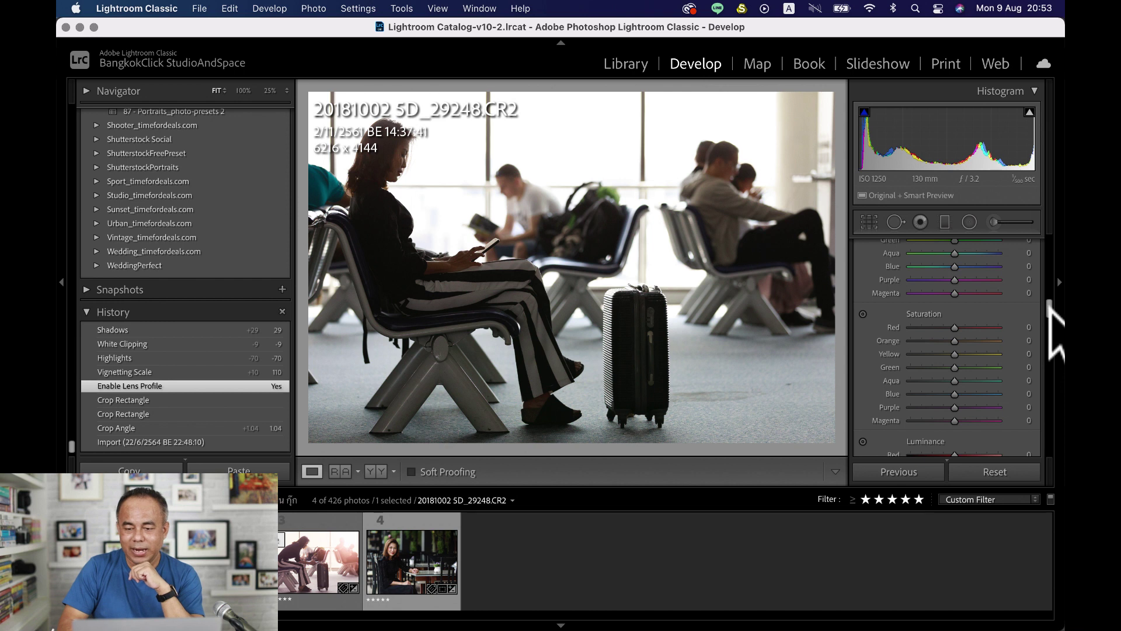
Examine the profile settings in Lens Corrections, including lens make, model, profile, distortion and vignetting.
scroll(1049, 374, "down", 10)
scroll(1025, 379, "down", 6)
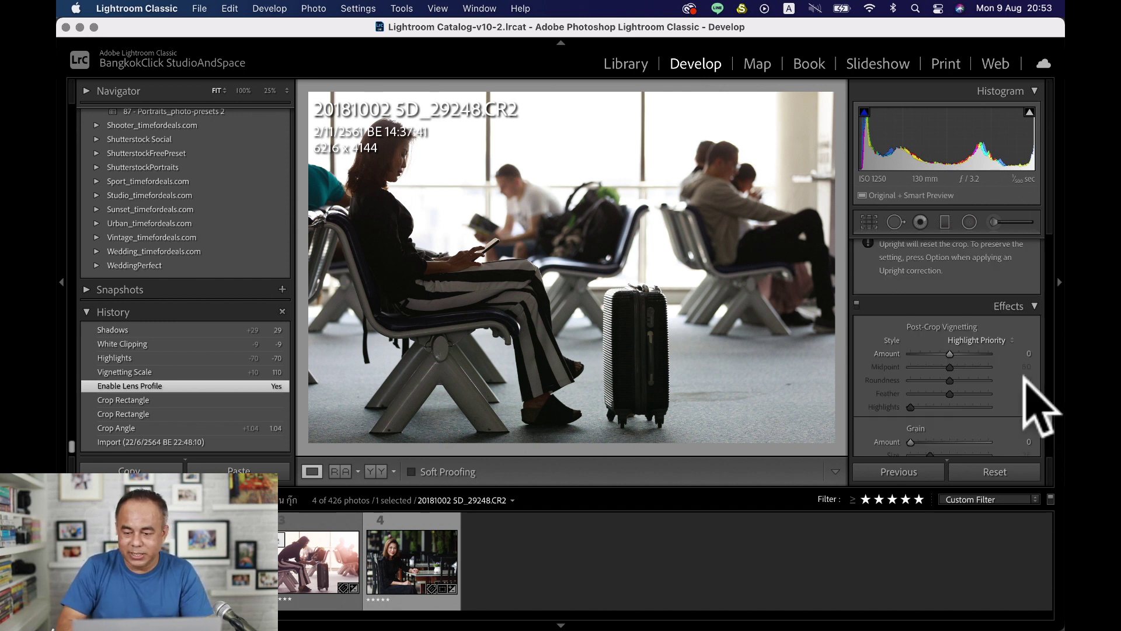
scroll(1025, 373, "down", 5)
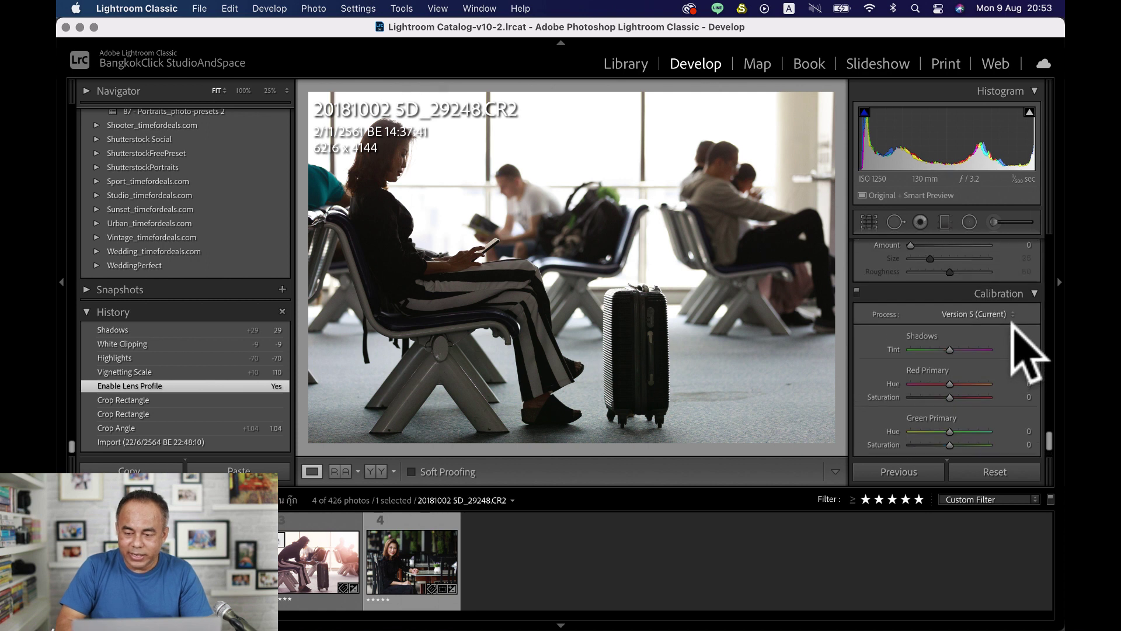
scroll(1027, 349, "up", 4)
scroll(1014, 303, "up", 3)
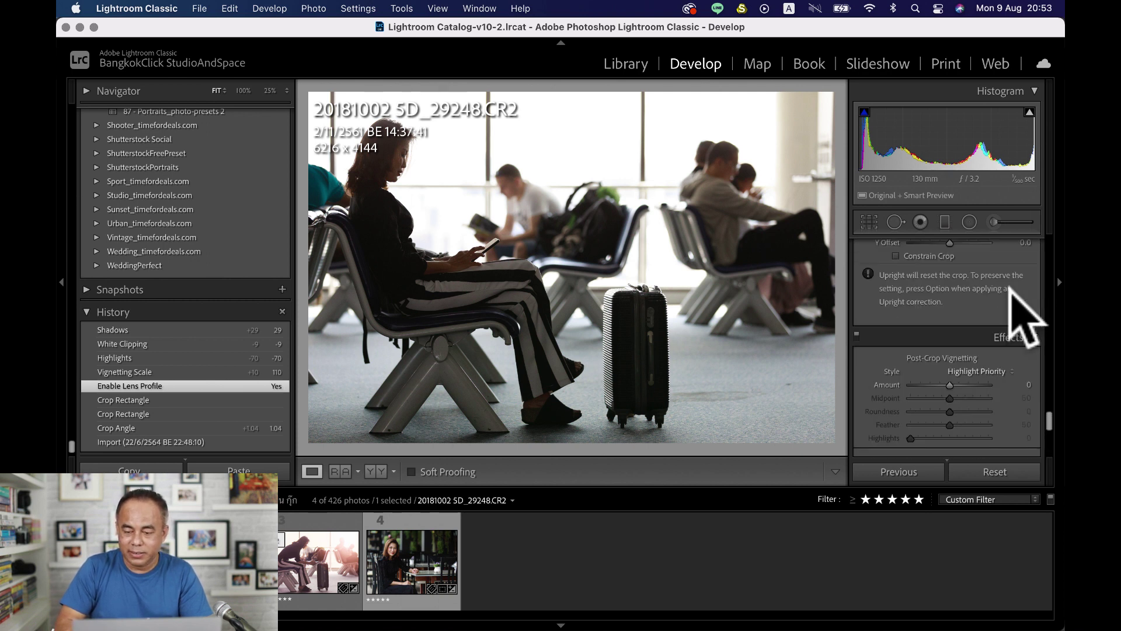
scroll(1012, 292, "up", 5)
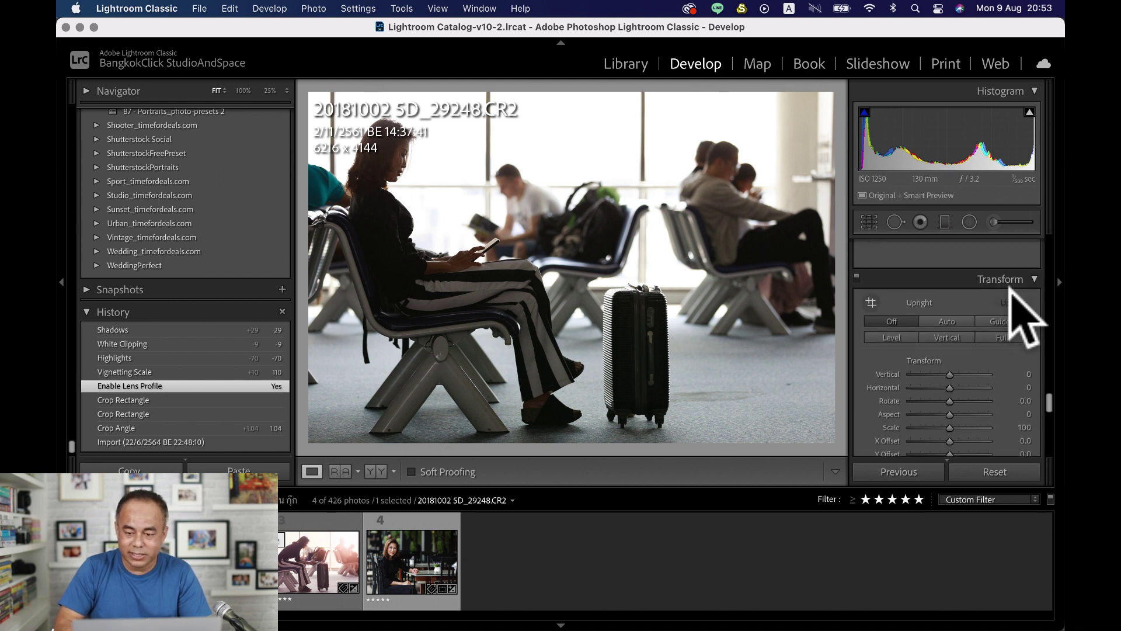
scroll(1010, 298, "up", 2)
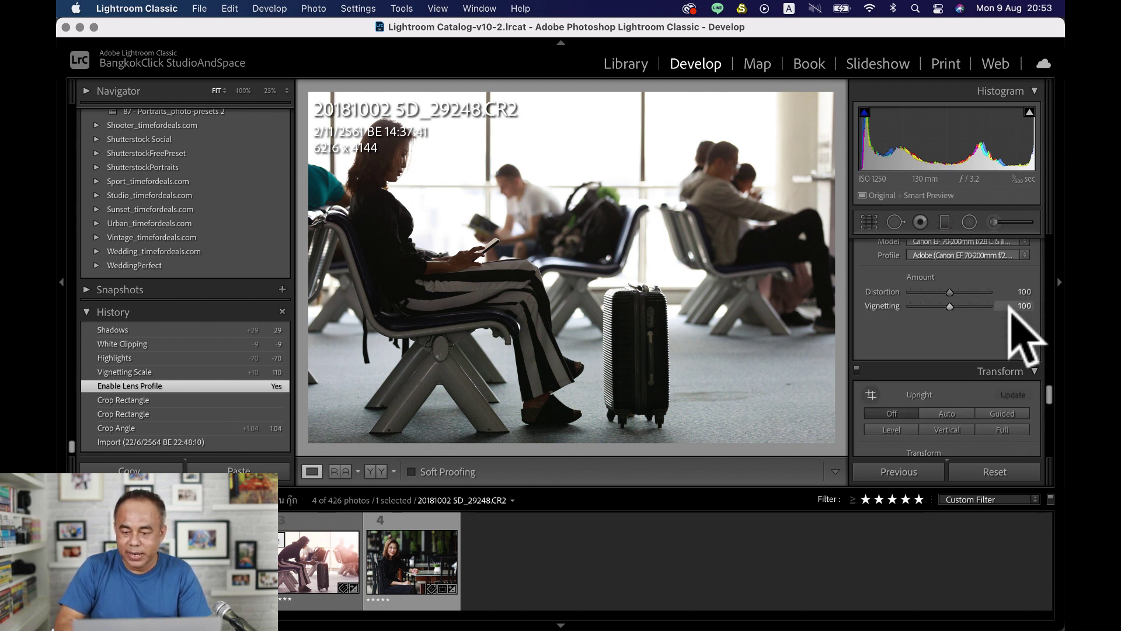
scroll(1009, 305, "up", 3)
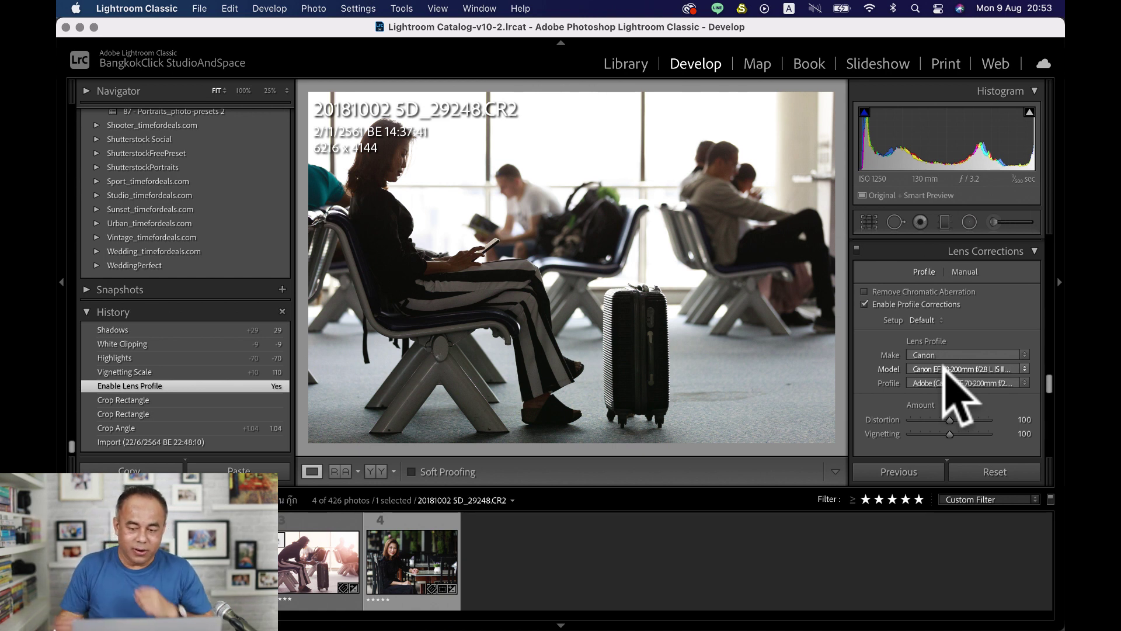
Compare the photo with lens profile corrections switched off and on several times, leaving Enable Profile Corrections active.
left_click(865, 305)
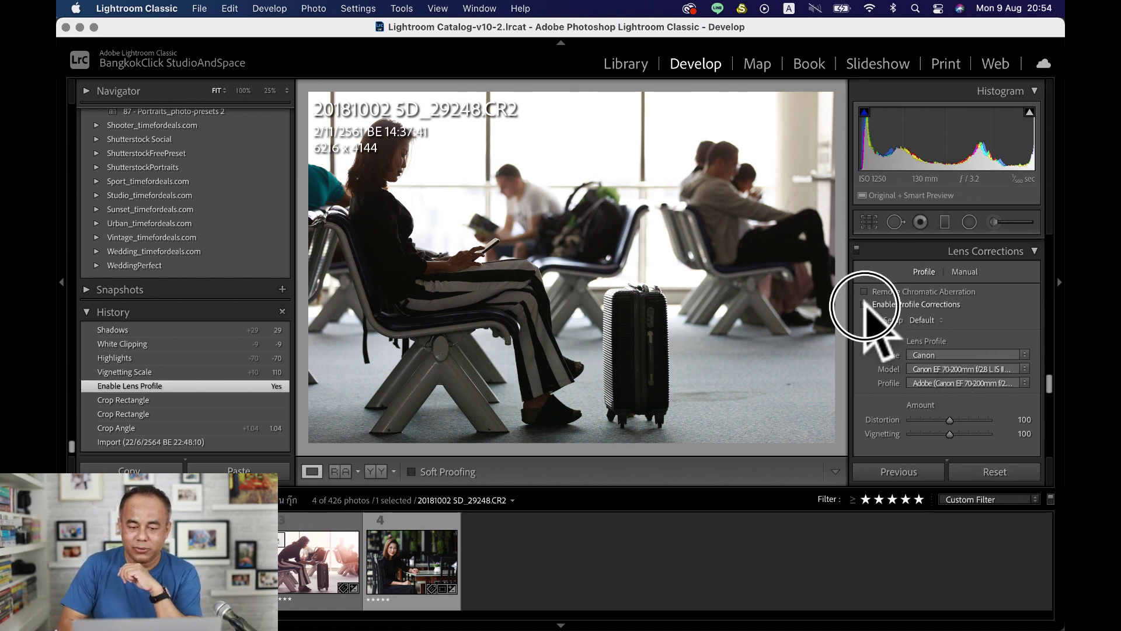
left_click(865, 304)
left_click(865, 305)
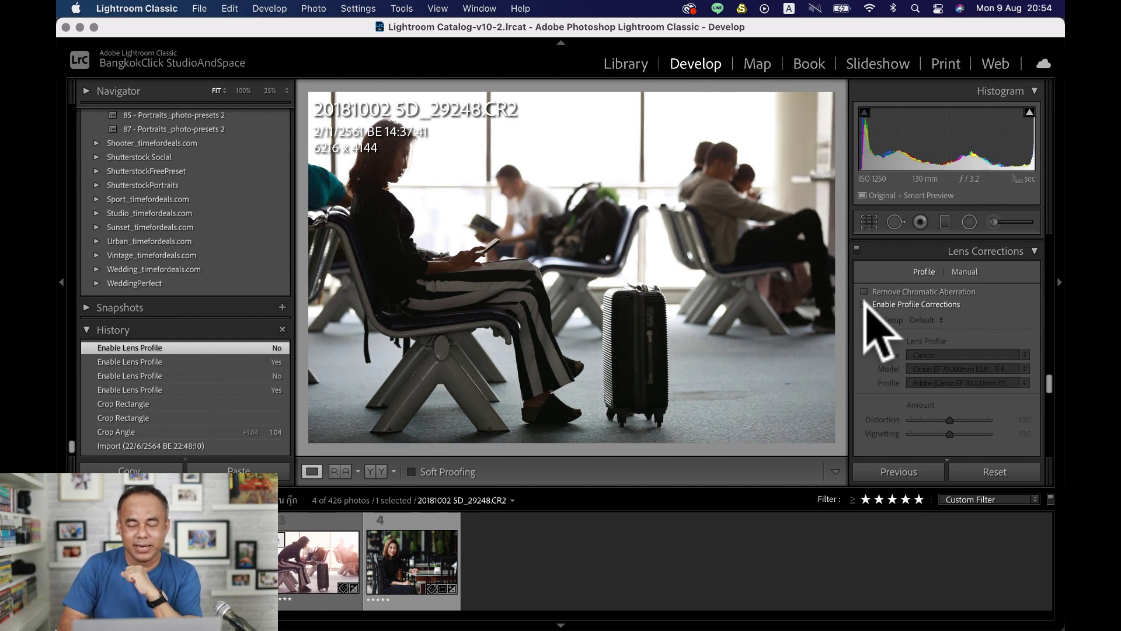
left_click(865, 304)
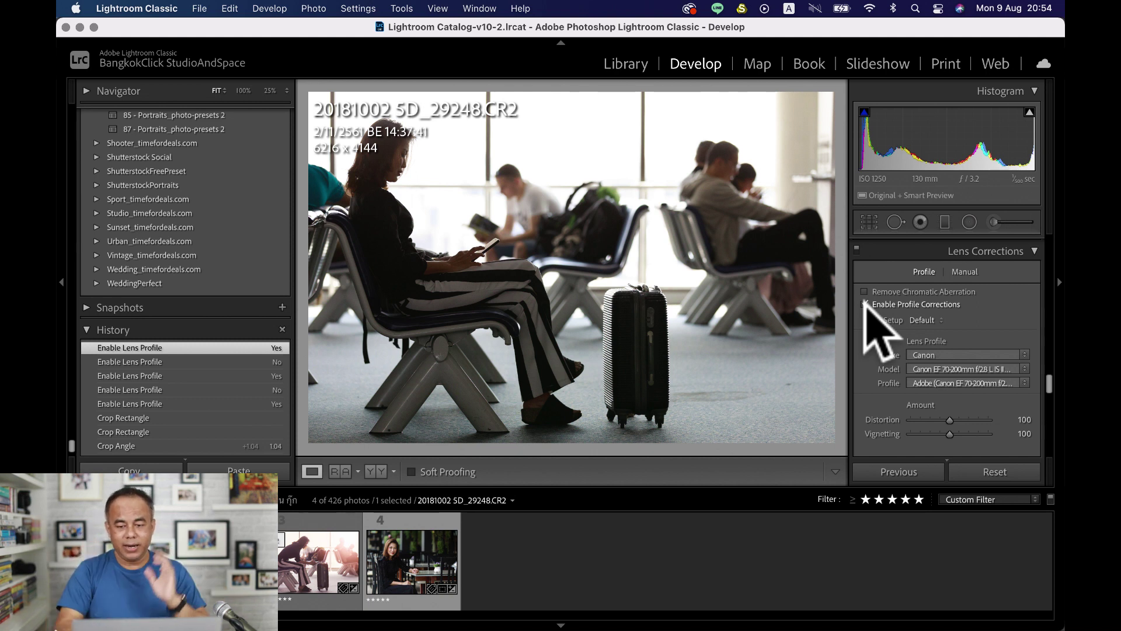
left_click(865, 305)
left_click(865, 304)
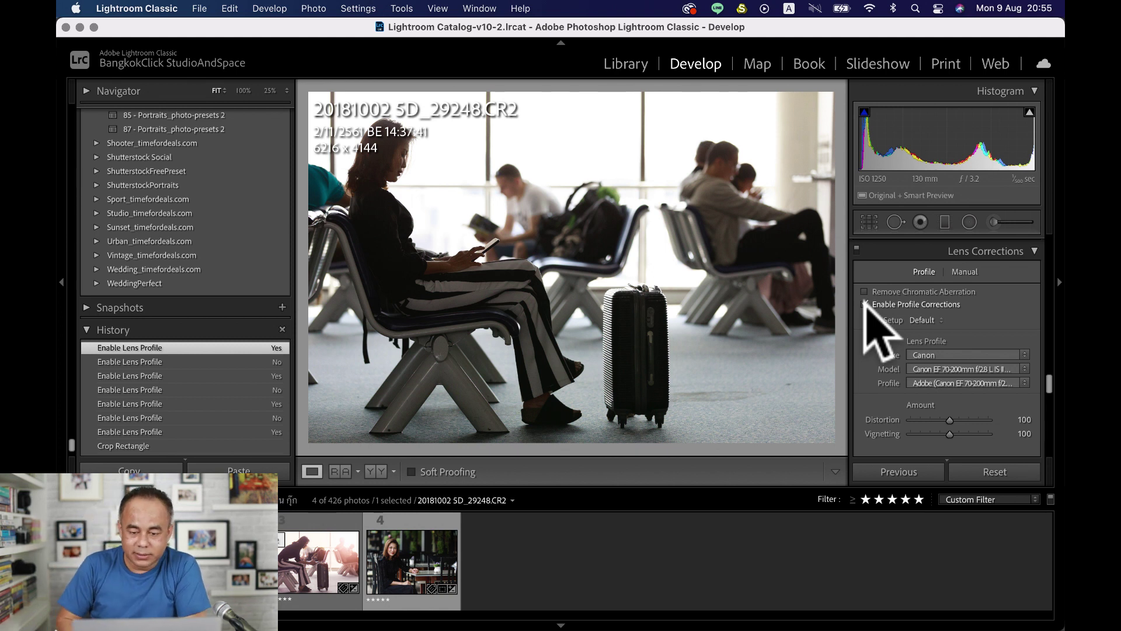
left_click(865, 304)
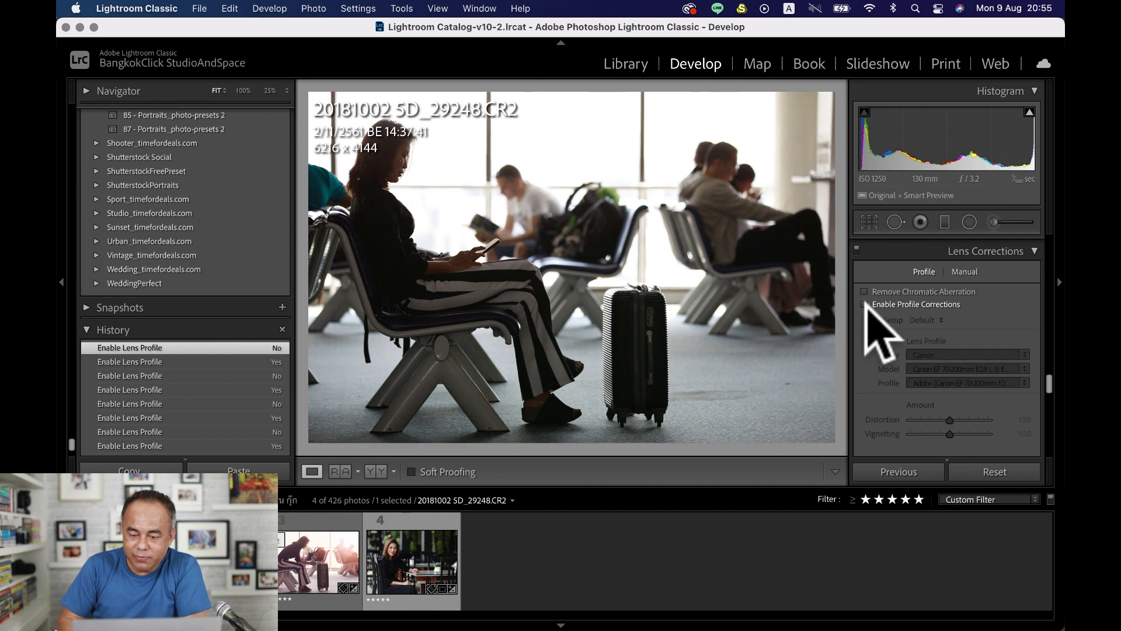
left_click(864, 304)
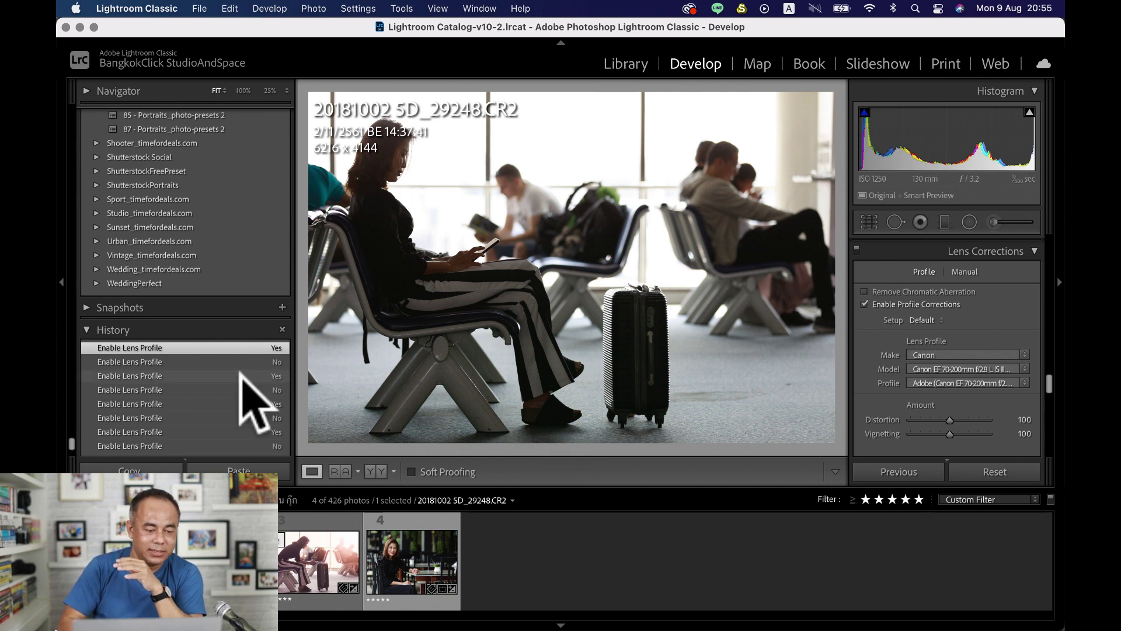
Compare the Import history state with the newest Enable Lens Profile state, ending on the newest state.
scroll(250, 401, "up", 2)
scroll(250, 401, "down", 5)
left_click(190, 417)
scroll(188, 409, "up", 5)
scroll(181, 376, "down", 6)
scroll(179, 401, "up", 1)
left_click(175, 250)
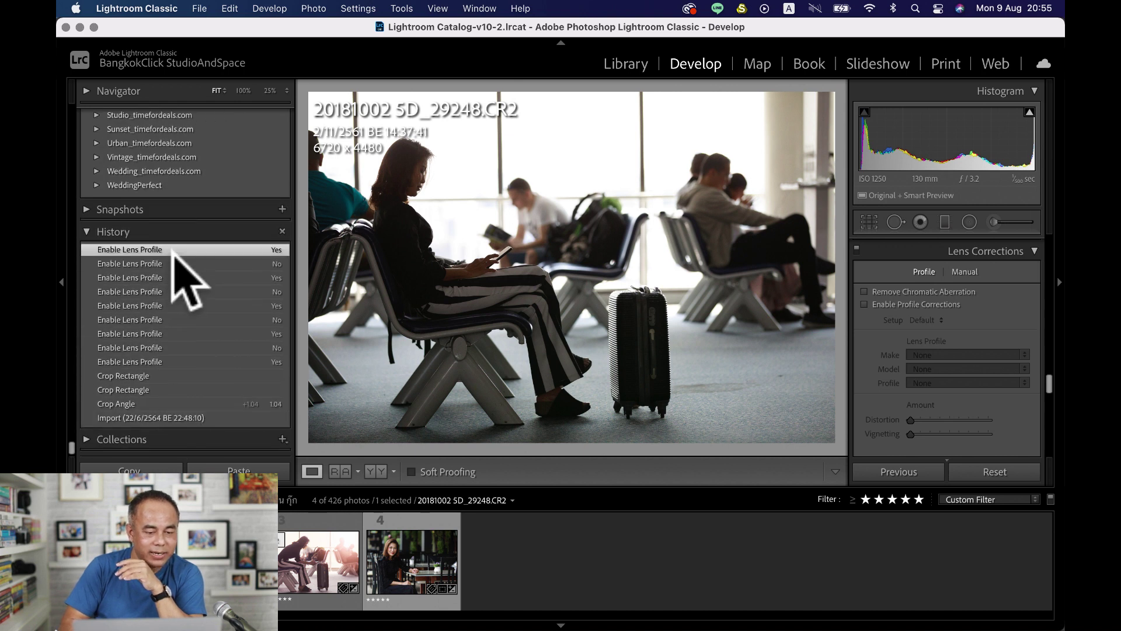
Browse the Profile Browser's camera and artistic profiles and apply Artistic 05 to the photo.
left_click_drag(1050, 385, 1058, 228)
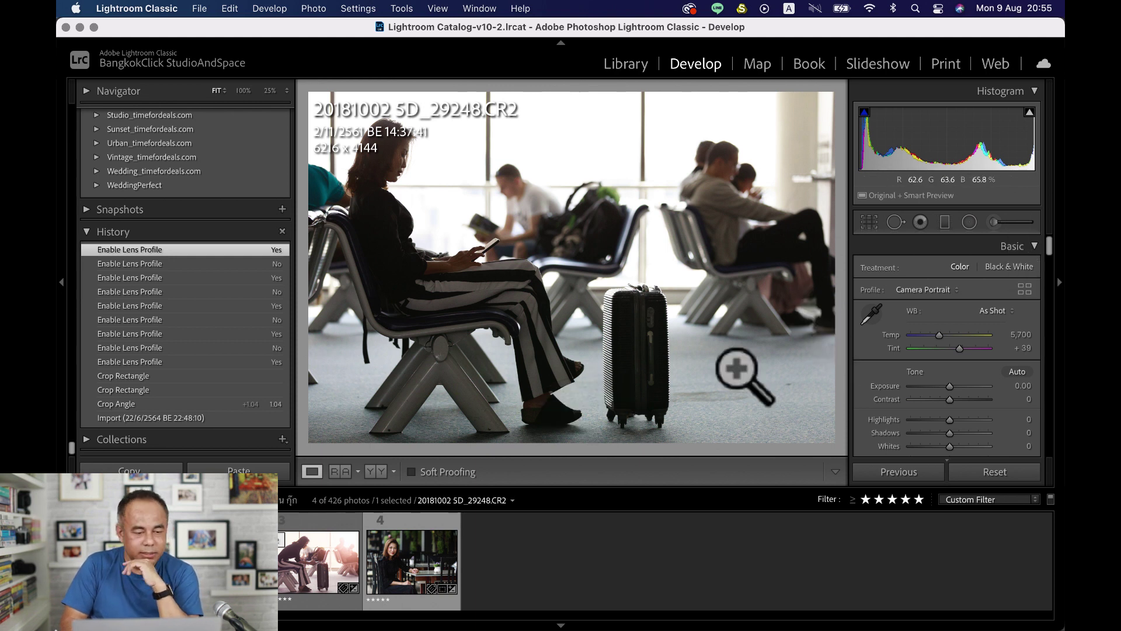
left_click(1025, 289)
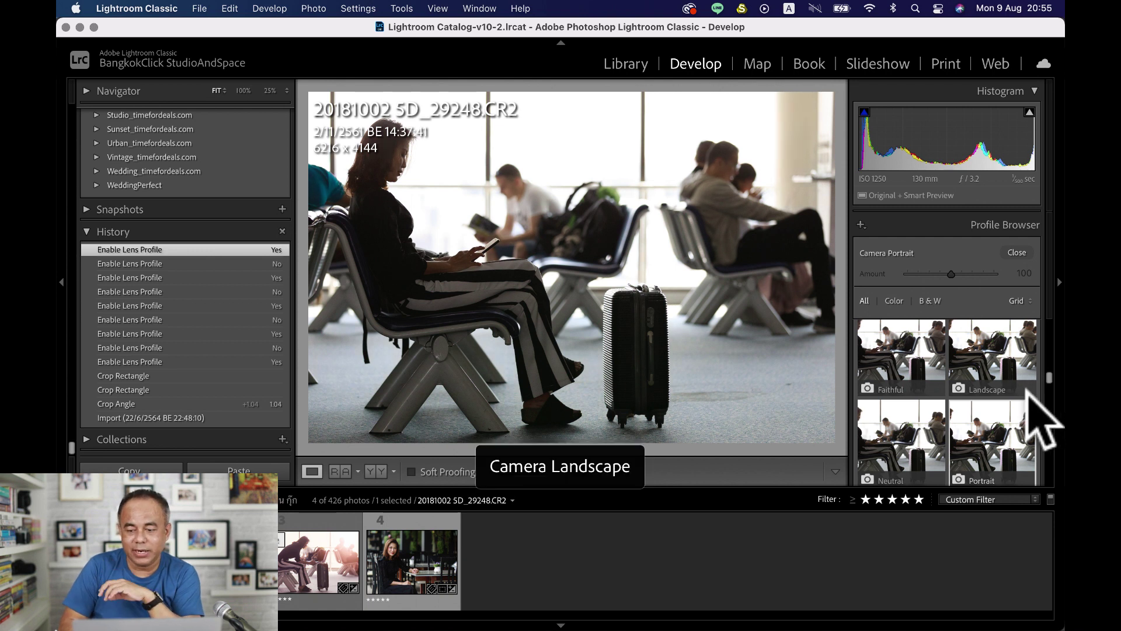
left_click(1017, 252)
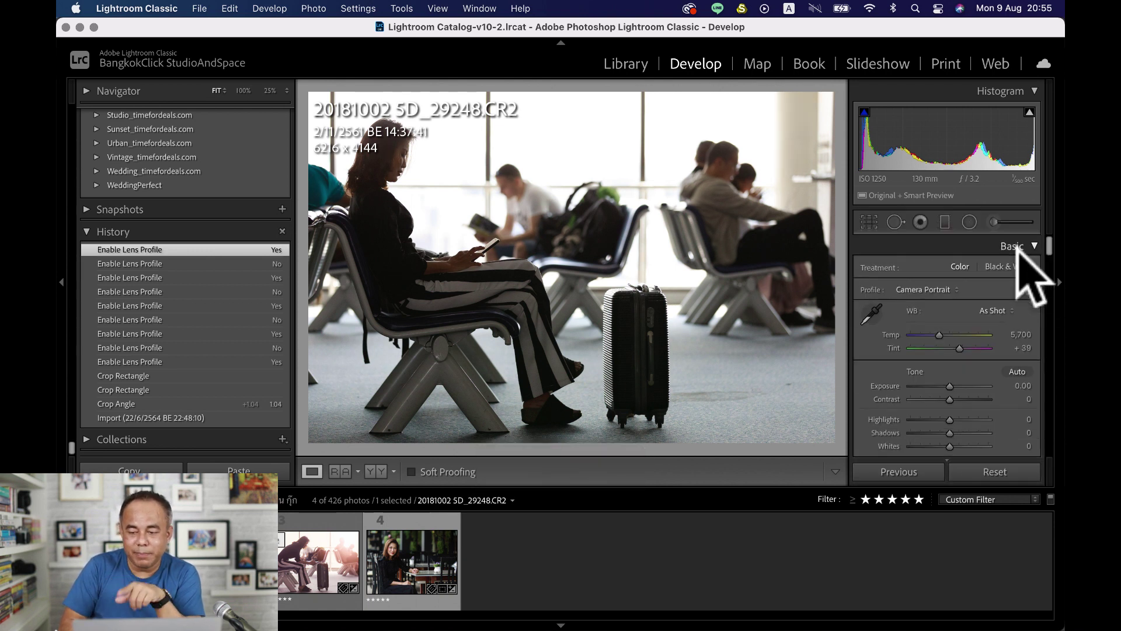
left_click(1025, 288)
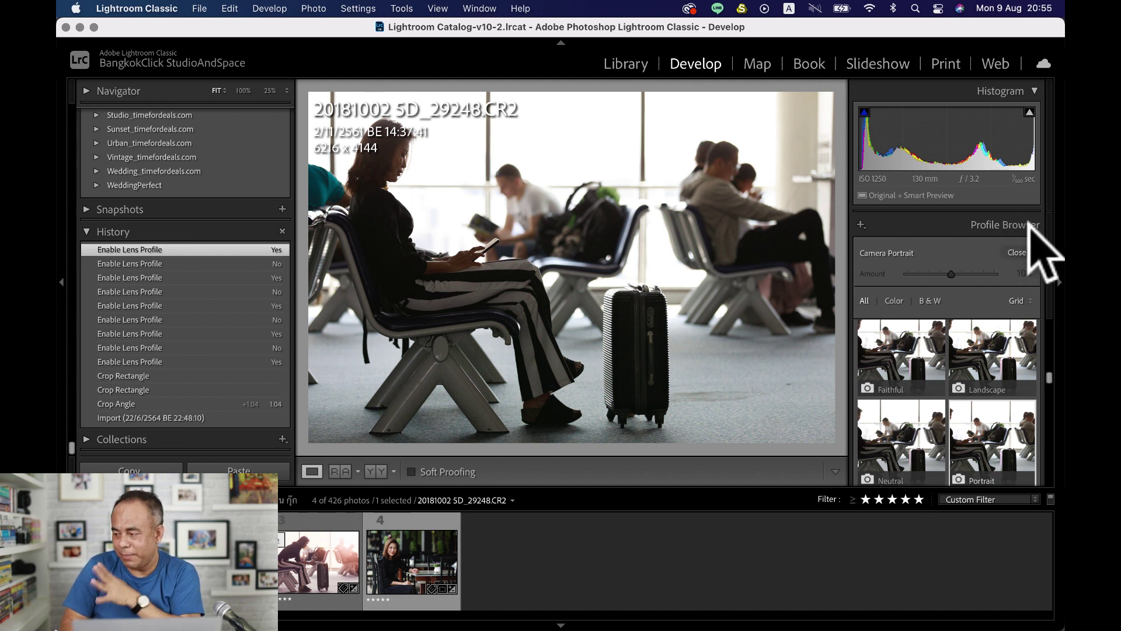
scroll(955, 339, "down", 2)
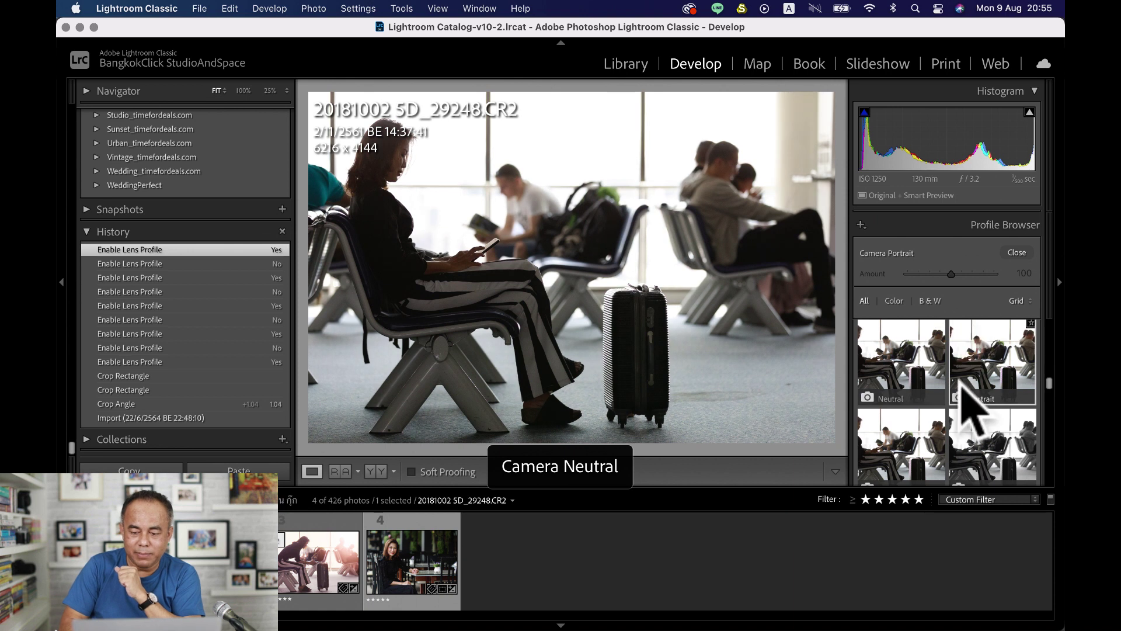
scroll(970, 450, "down", 5)
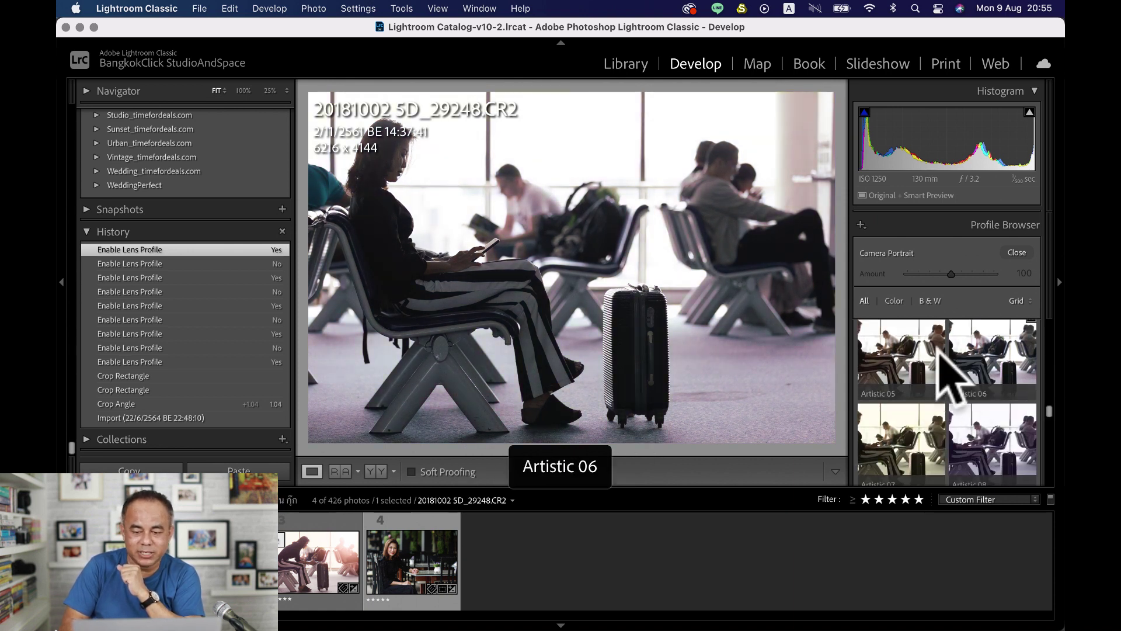
left_click(908, 352)
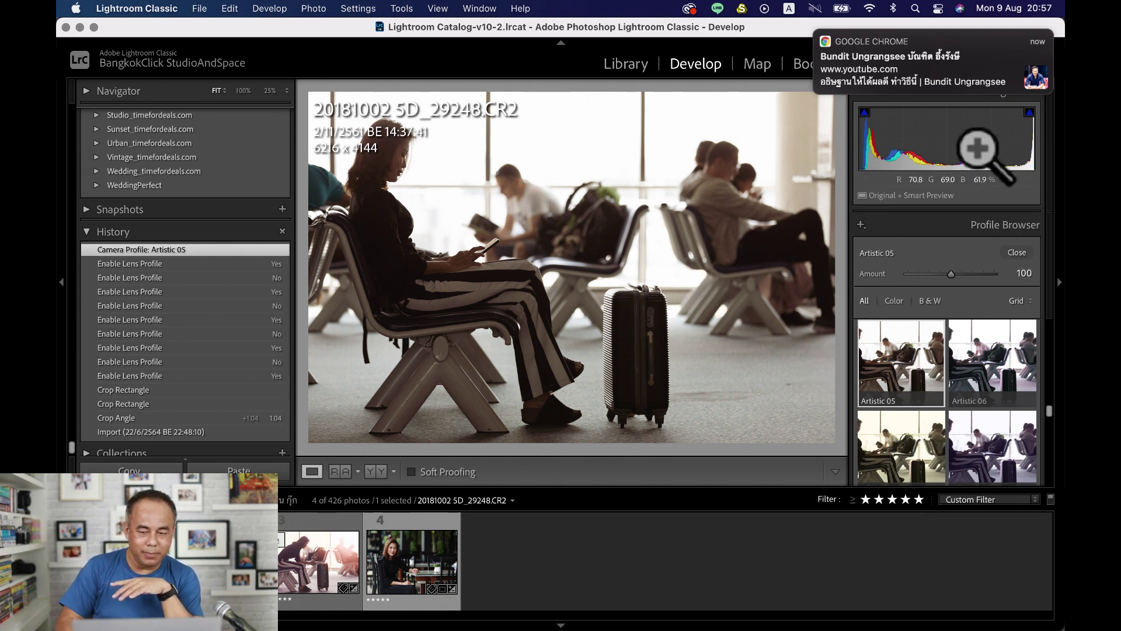
Close the Profile Browser and raise Shadows to +56 in the Basic adjustments.
mouse_move(1006, 49)
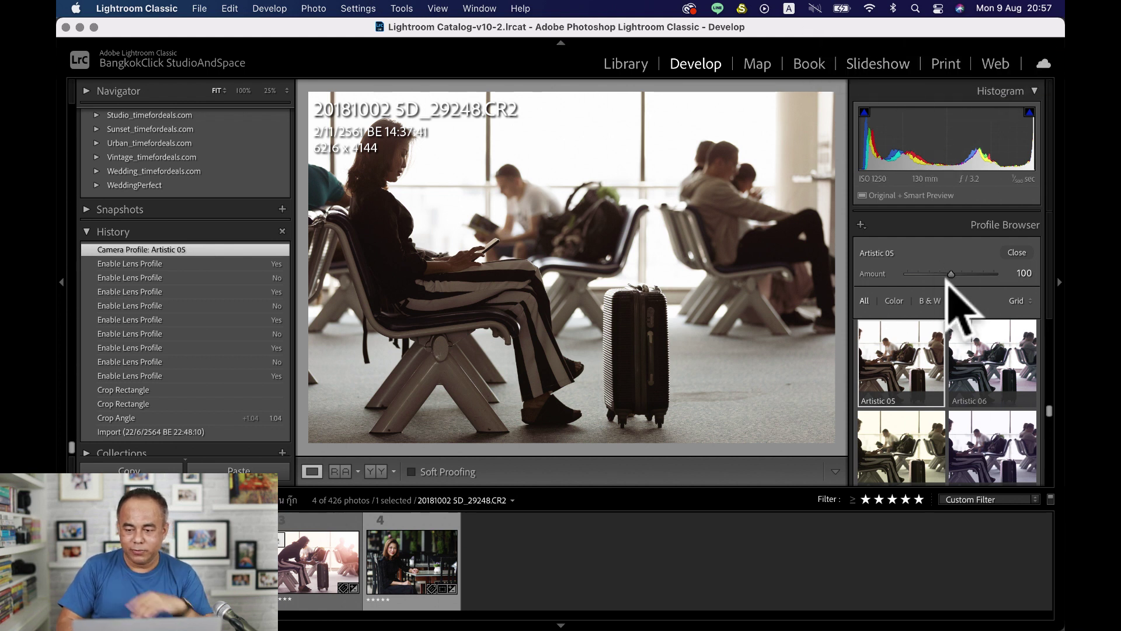
left_click(1015, 256)
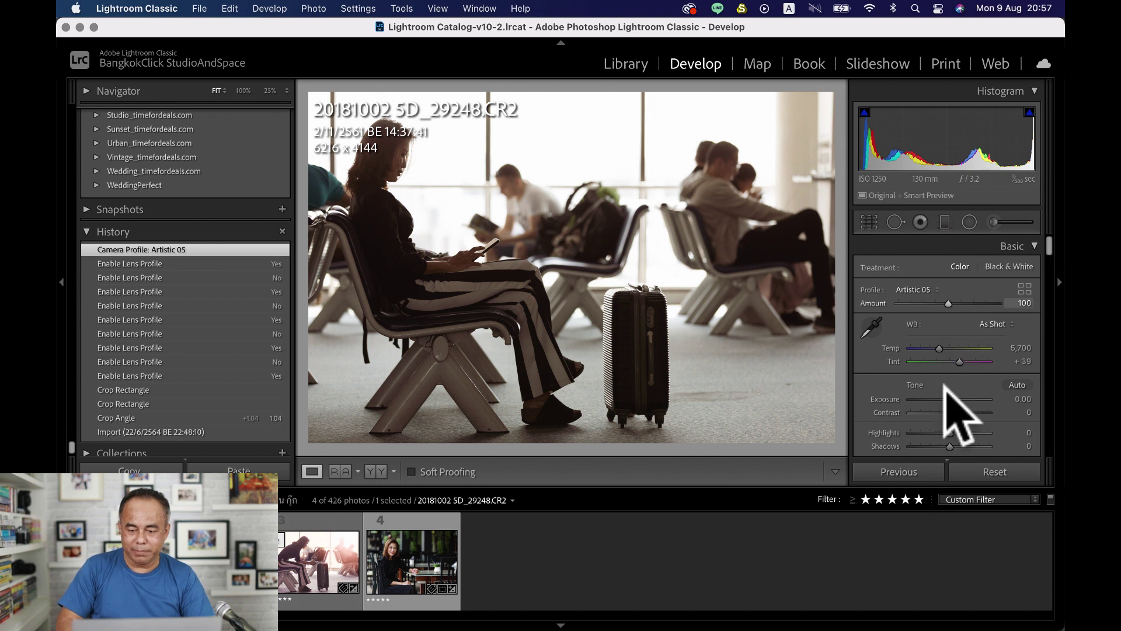
scroll(949, 397, "down", 2)
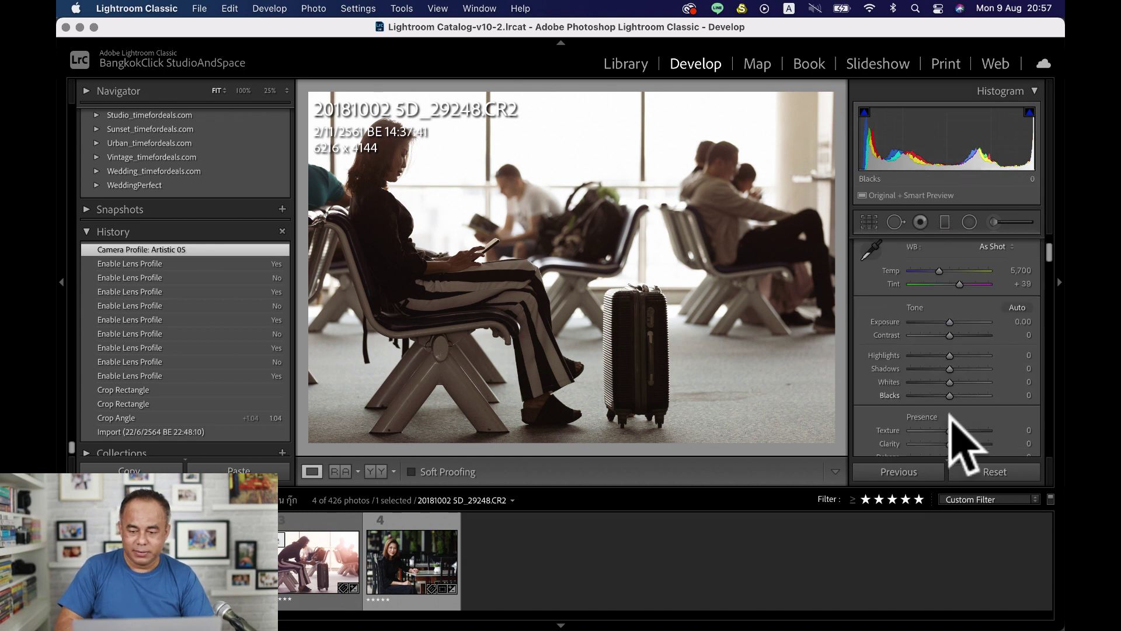
left_click_drag(950, 370, 971, 369)
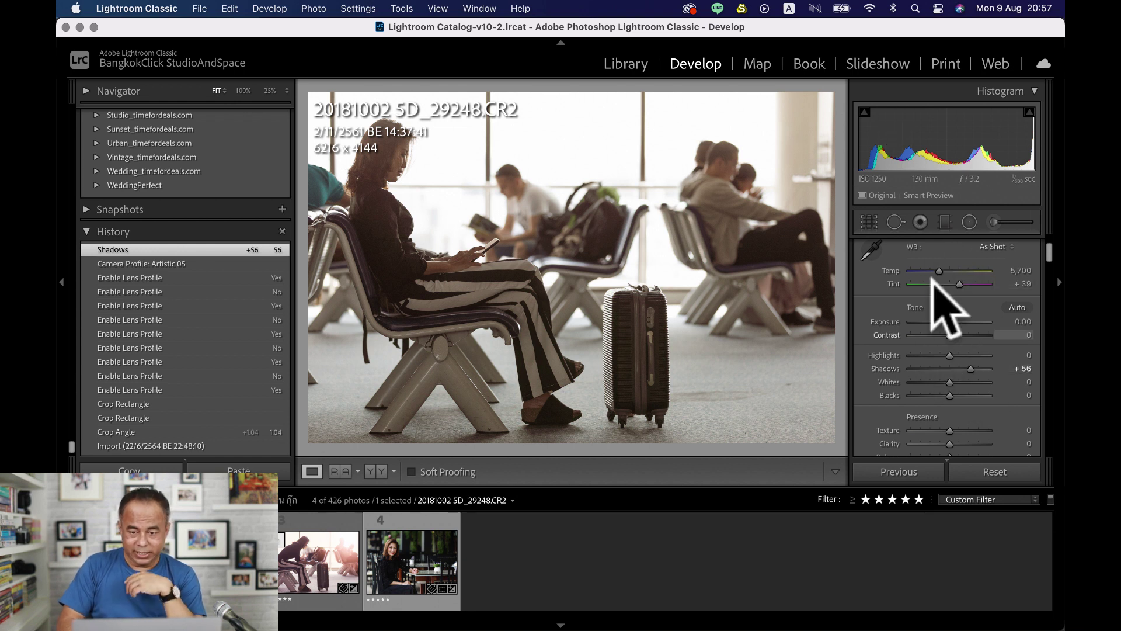
Tighten the photo's crop to 6038 x 4025 while keeping the original aspect ratio locked.
left_click(869, 222)
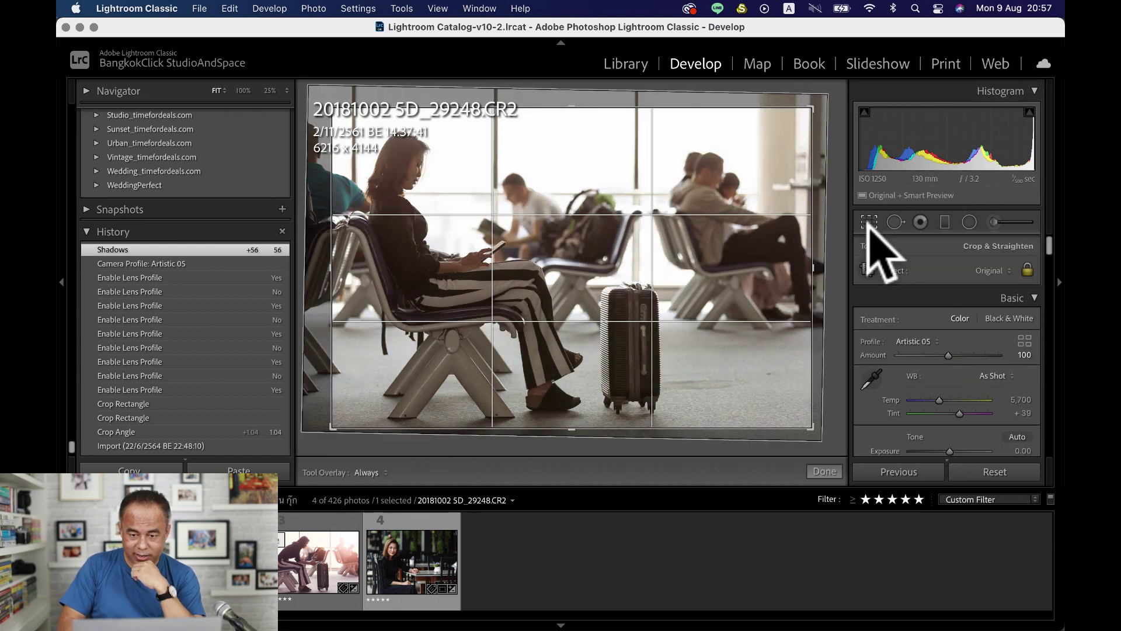
left_click_drag(815, 279, 771, 275)
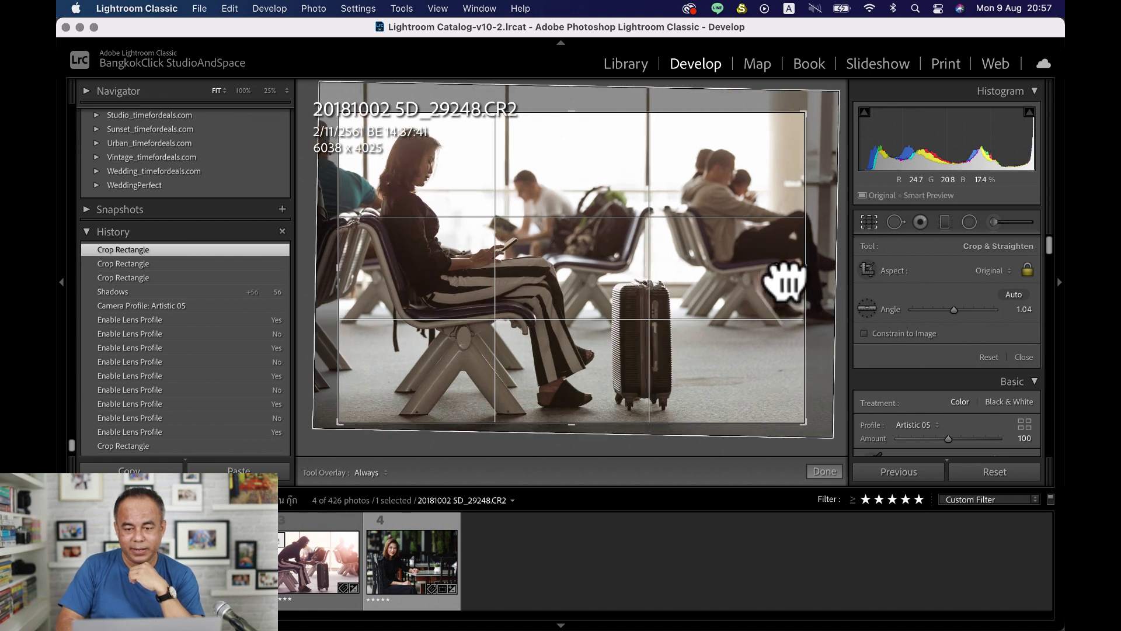
left_click(868, 222)
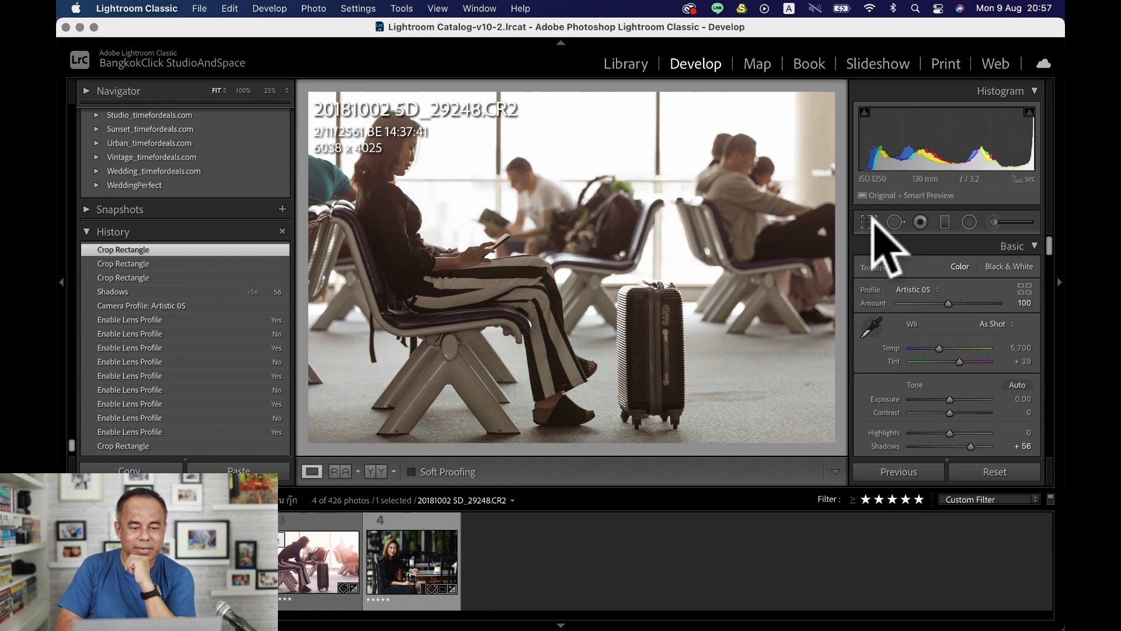
Reposition the photo inside the crop frame to bring back more of the seated man on the far right.
left_click(870, 222)
left_click_drag(682, 292, 680, 299)
left_click_drag(756, 333, 753, 329)
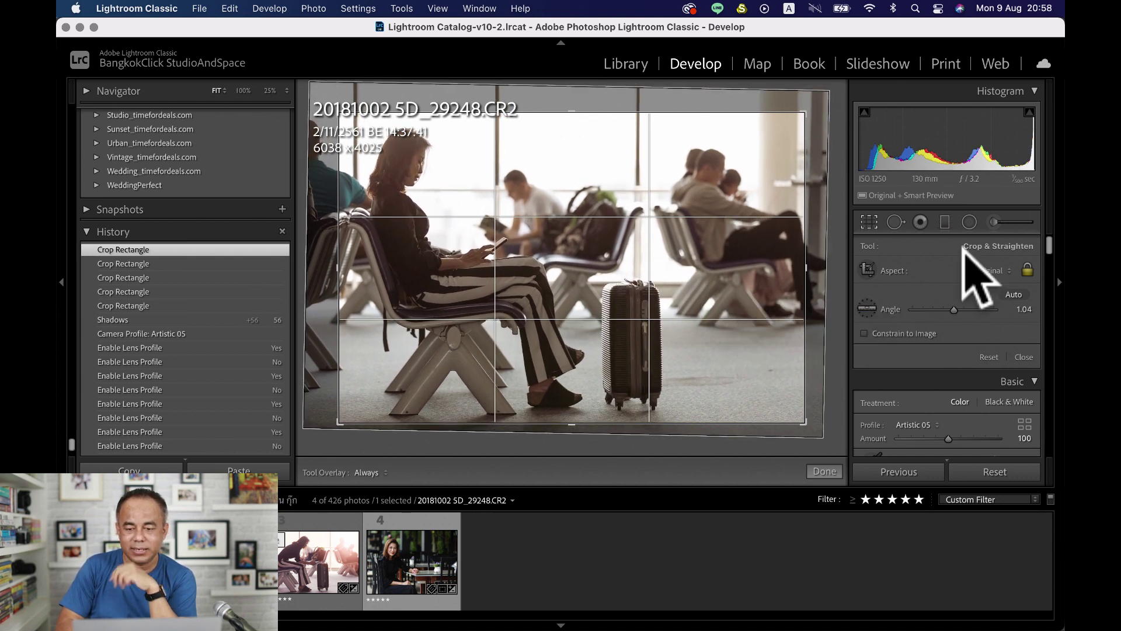
left_click(869, 222)
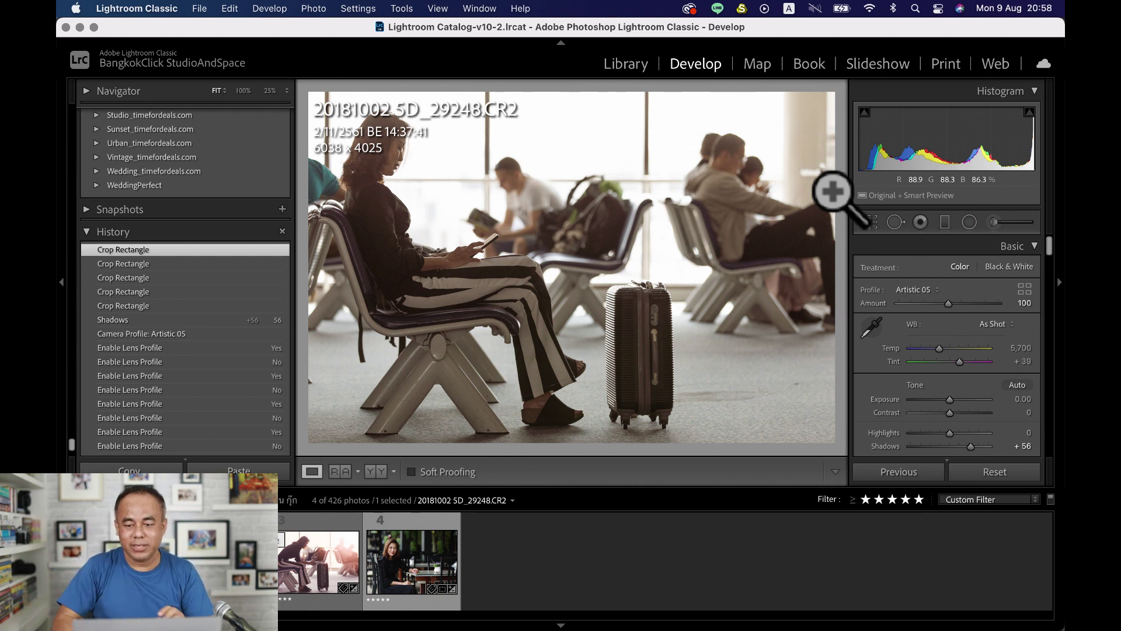
Unlock the crop aspect ratio and trim the photo's right side to 5635 x 4025.
left_click(869, 222)
left_click(1026, 269)
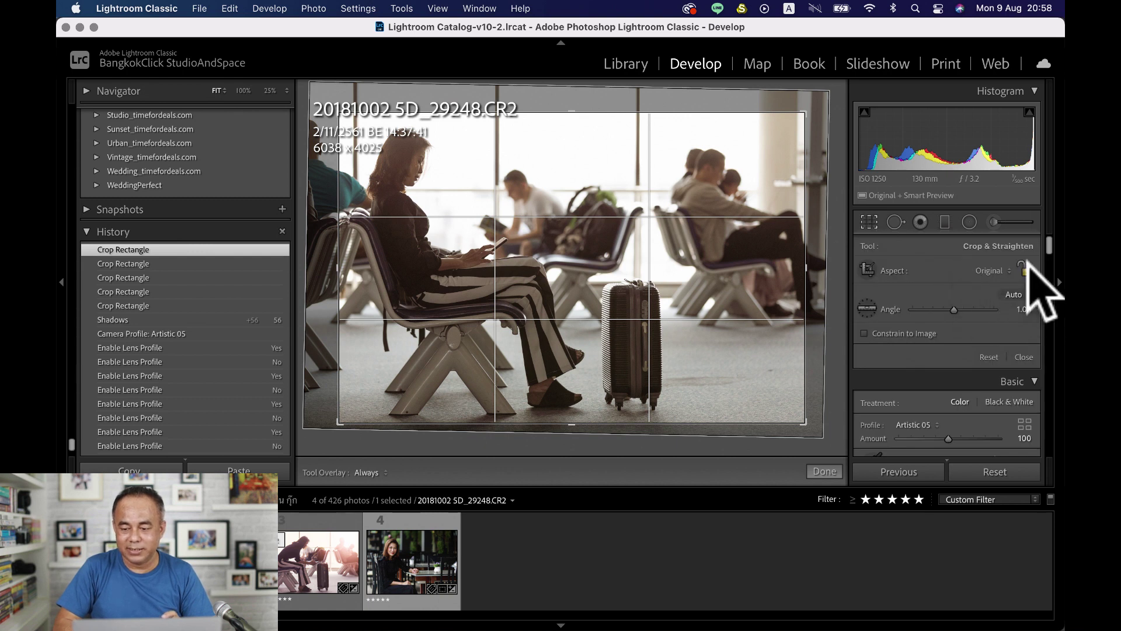
left_click_drag(805, 269, 790, 270)
left_click(871, 225)
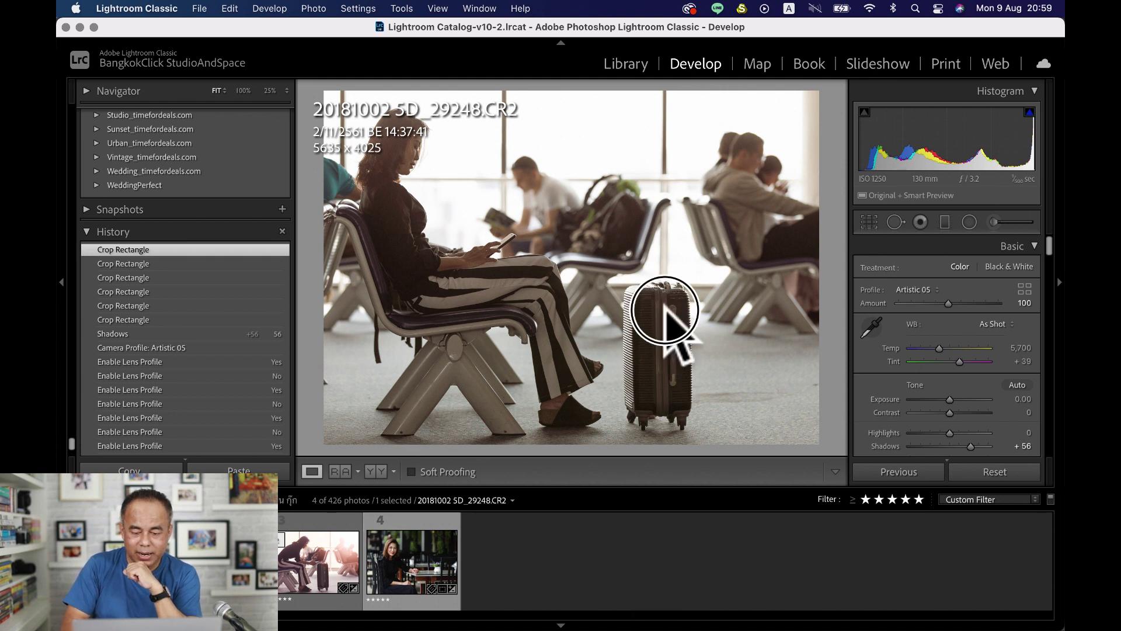
Switch to Photoshop and pick the Patch Tool for the Background layer of the airport photo.
mouse_move(581, 625)
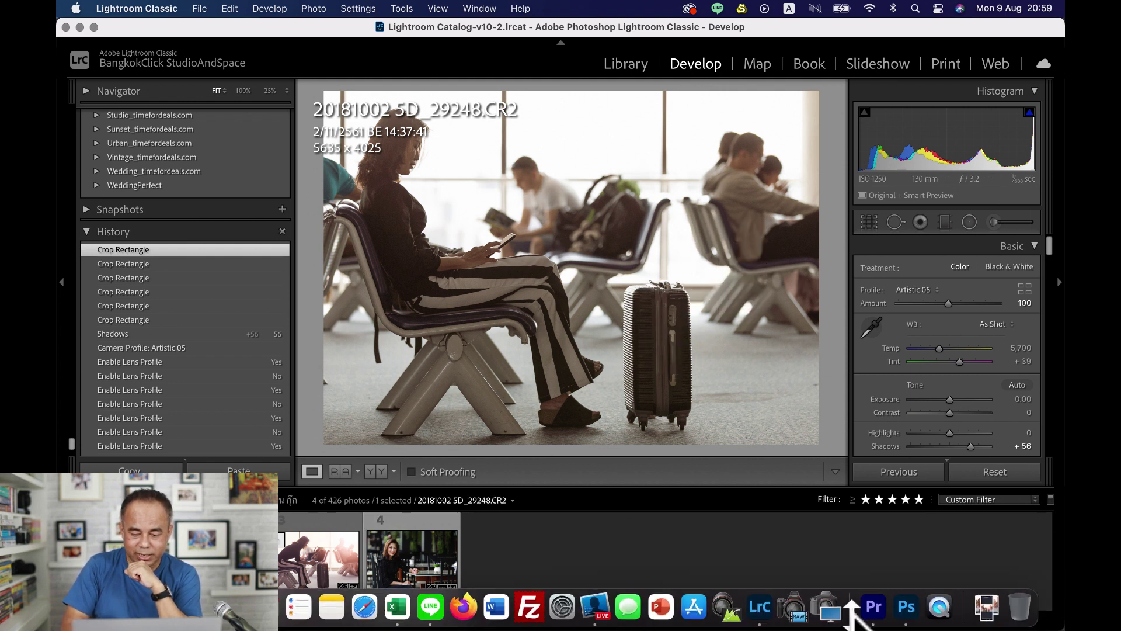
left_click(907, 608)
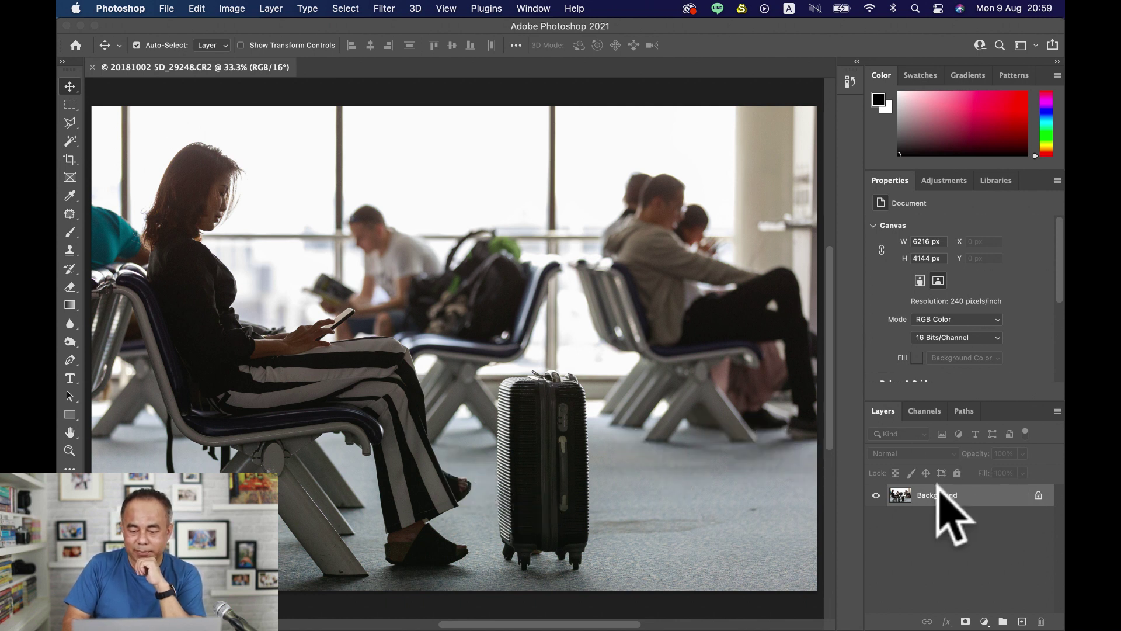
left_click(906, 507)
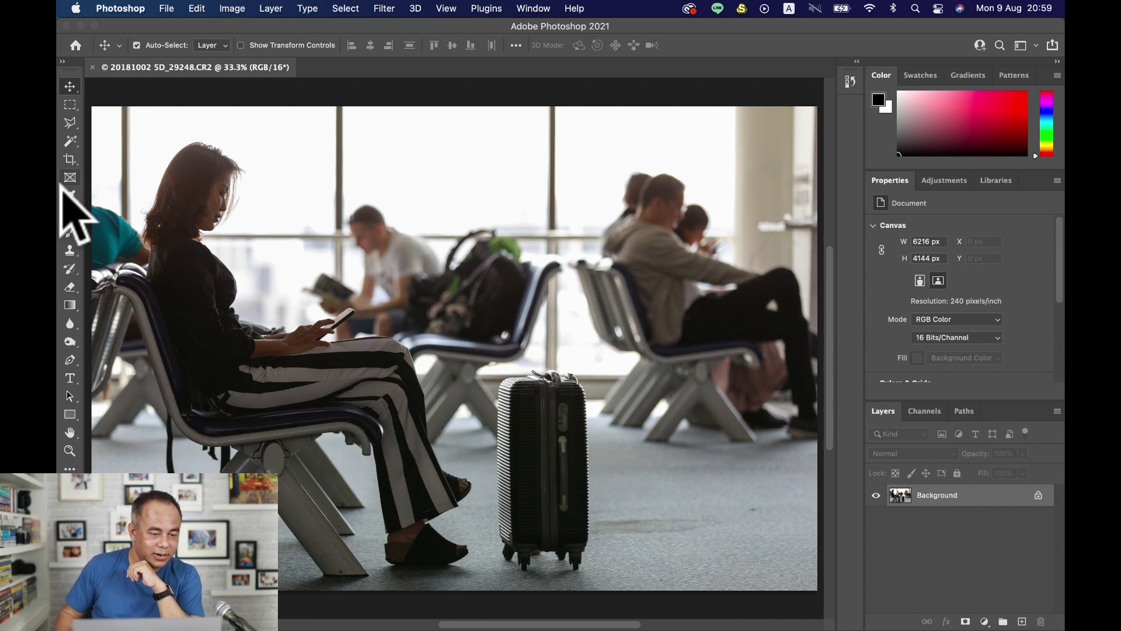
left_click(70, 213)
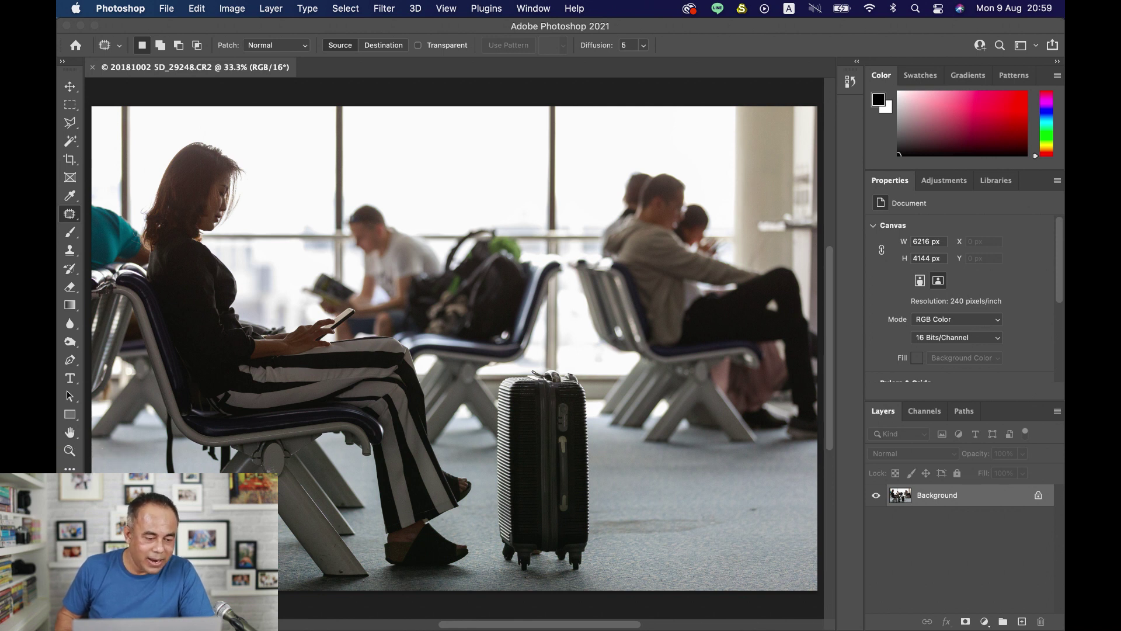
Patch a small outlined area near the photo's lower-left edge with the Patch Tool and clear the selection.
mouse_move(108, 490)
left_mouse_down()
mouse_move(85, 471)
mouse_move(88, 485)
left_mouse_up()
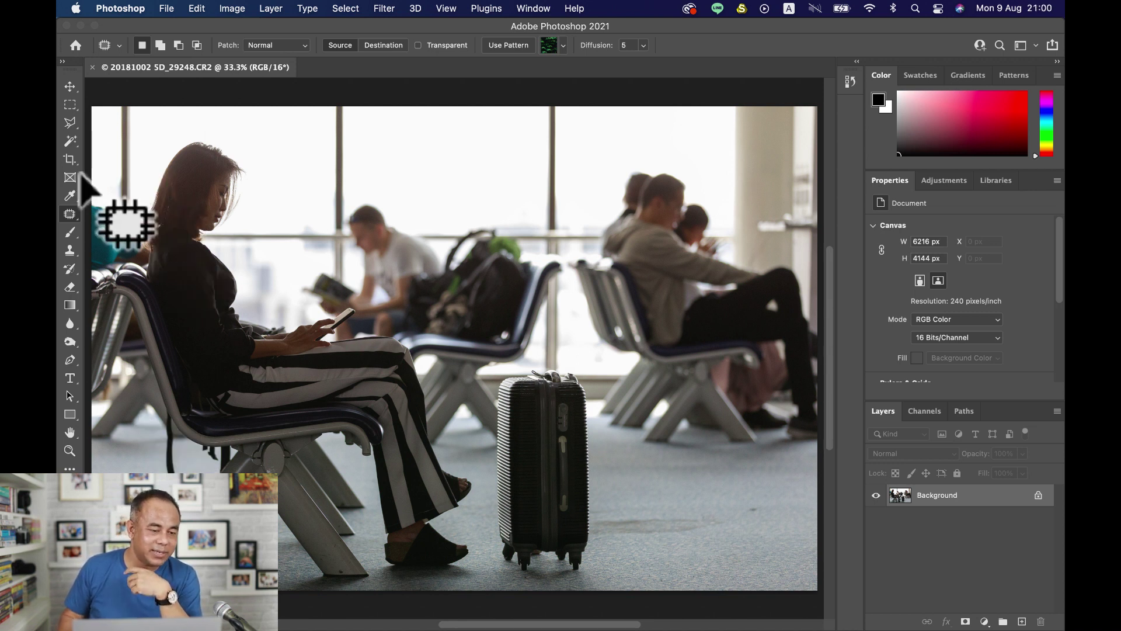
right_click(71, 215)
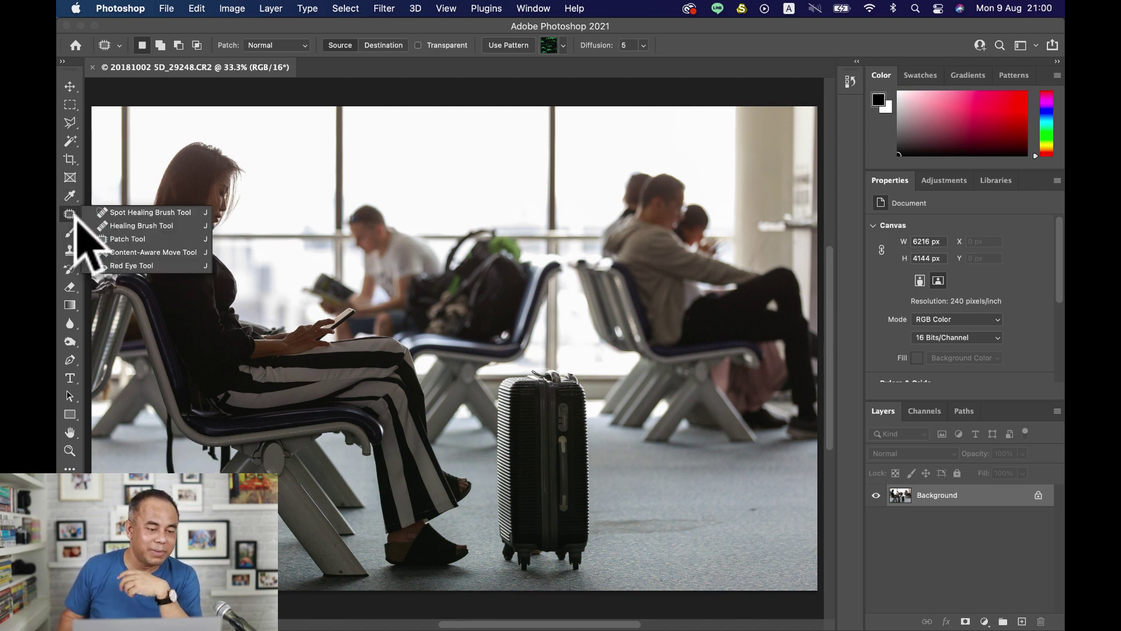
left_click(126, 241)
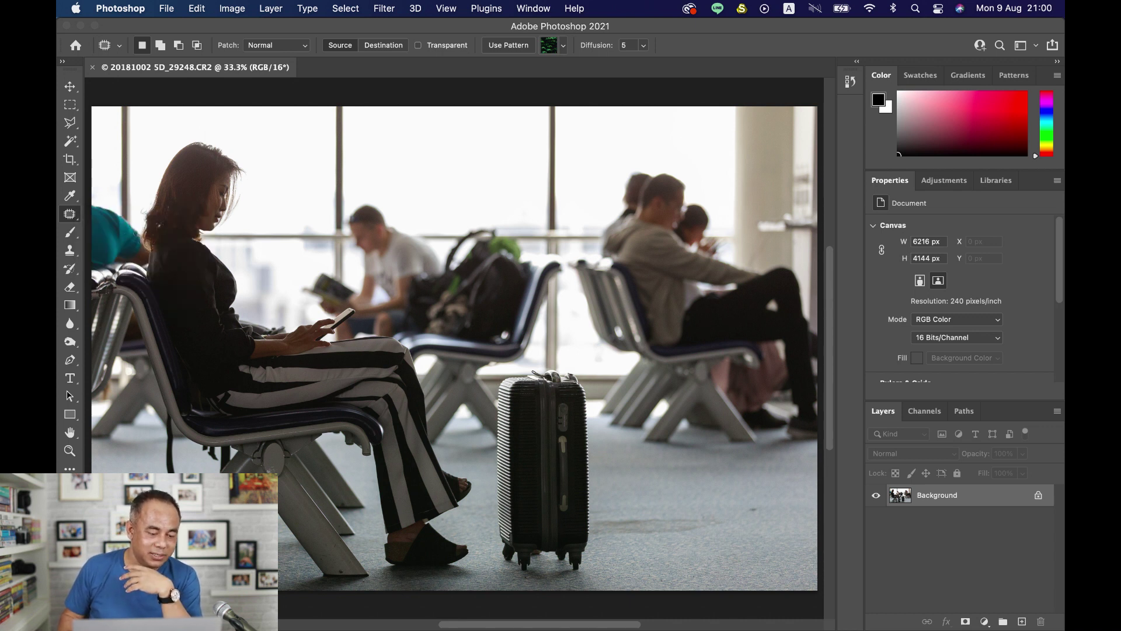
scroll(456, 348, "left", 2)
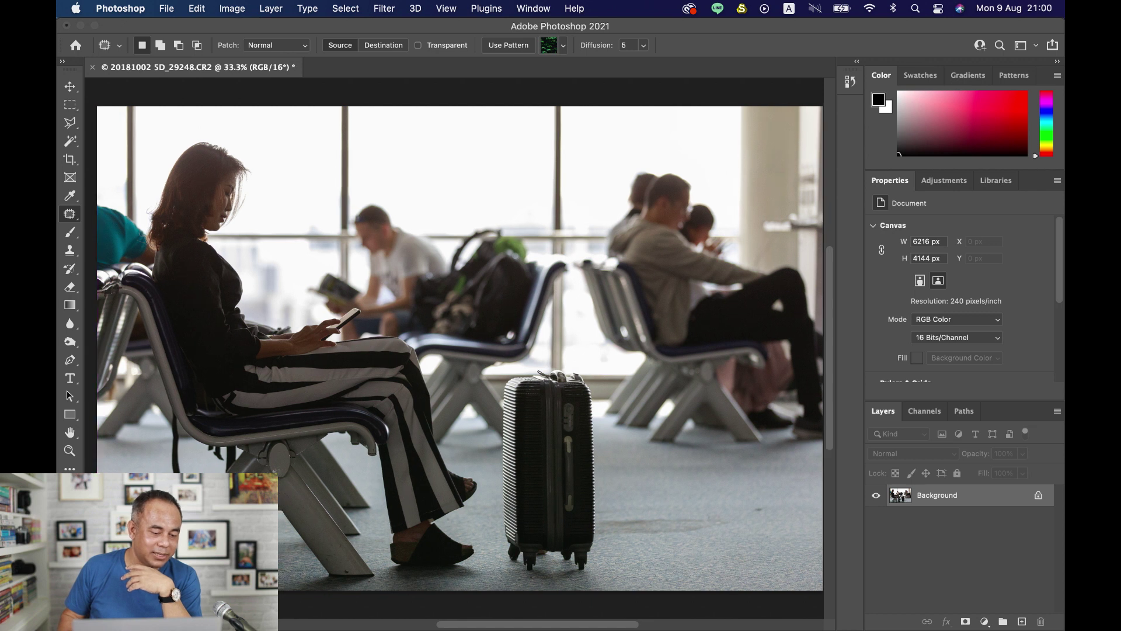
key("ctrl+d")
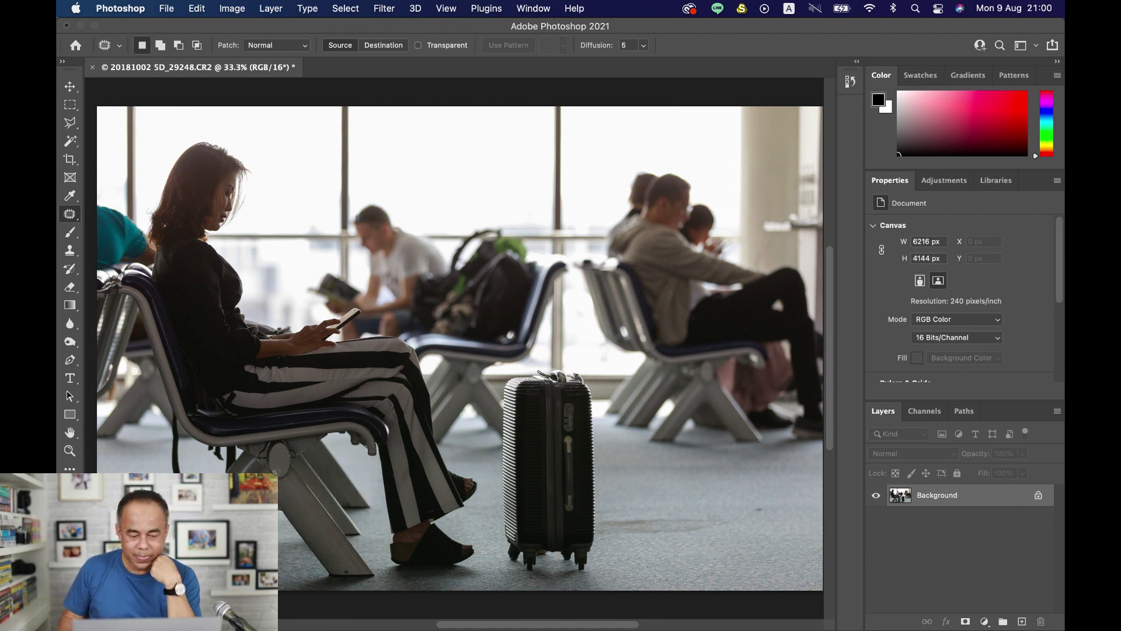
mouse_move(438, 628)
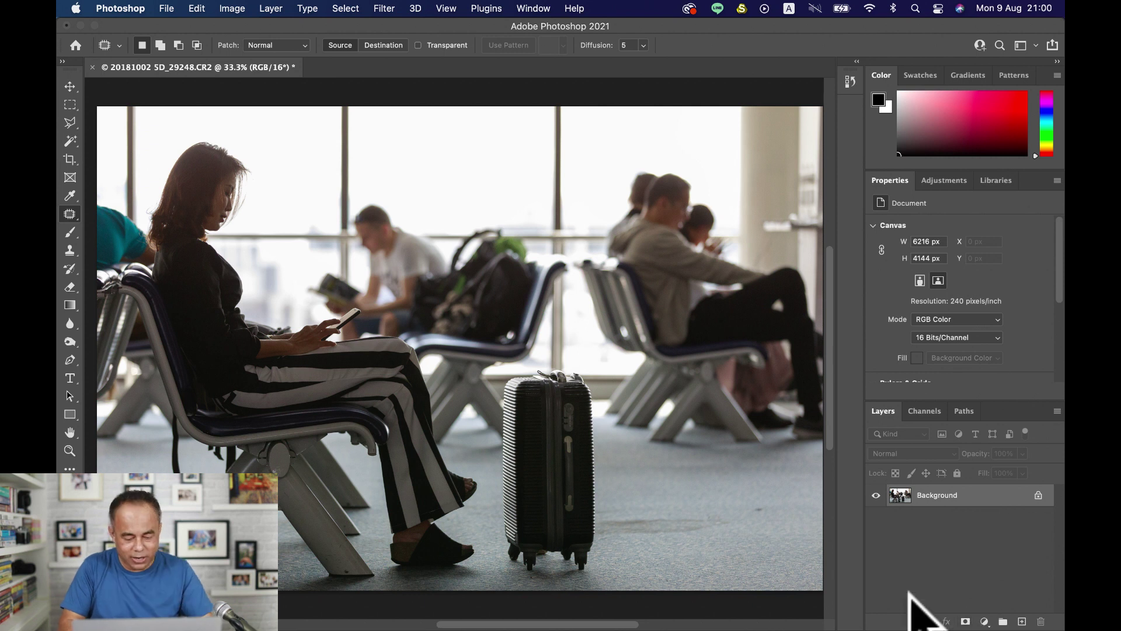
Duplicate the Background layer of the airport photo.
key("super+j")
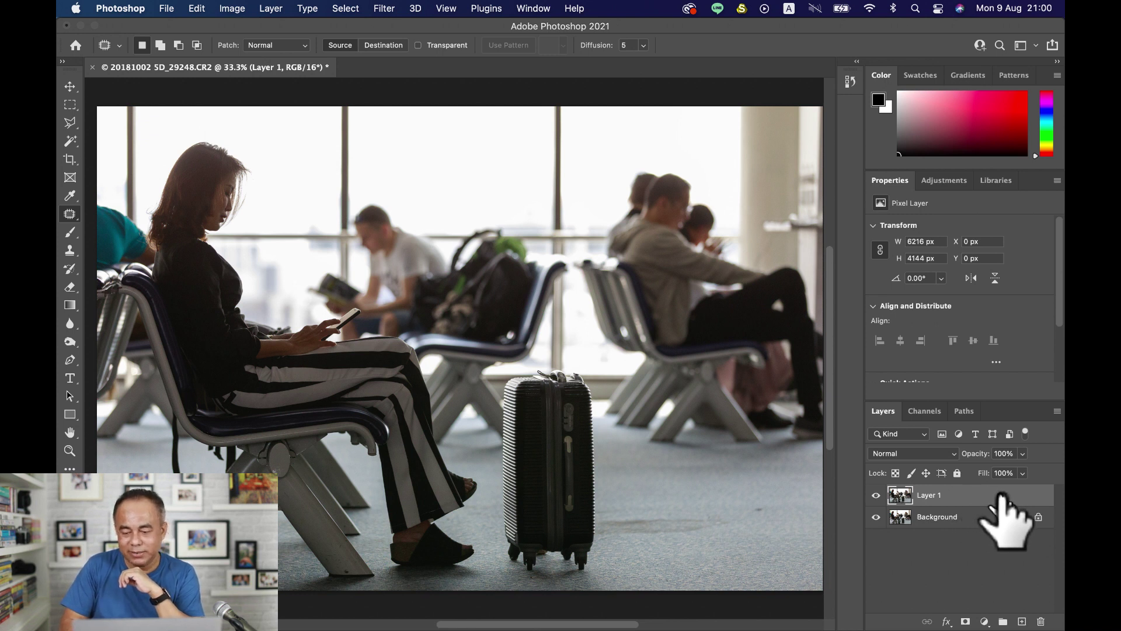
mouse_move(993, 508)
left_mouse_down()
mouse_move(1014, 545)
mouse_move(1023, 620)
mouse_move(998, 479)
mouse_move(1002, 499)
mouse_move(985, 495)
left_mouse_up()
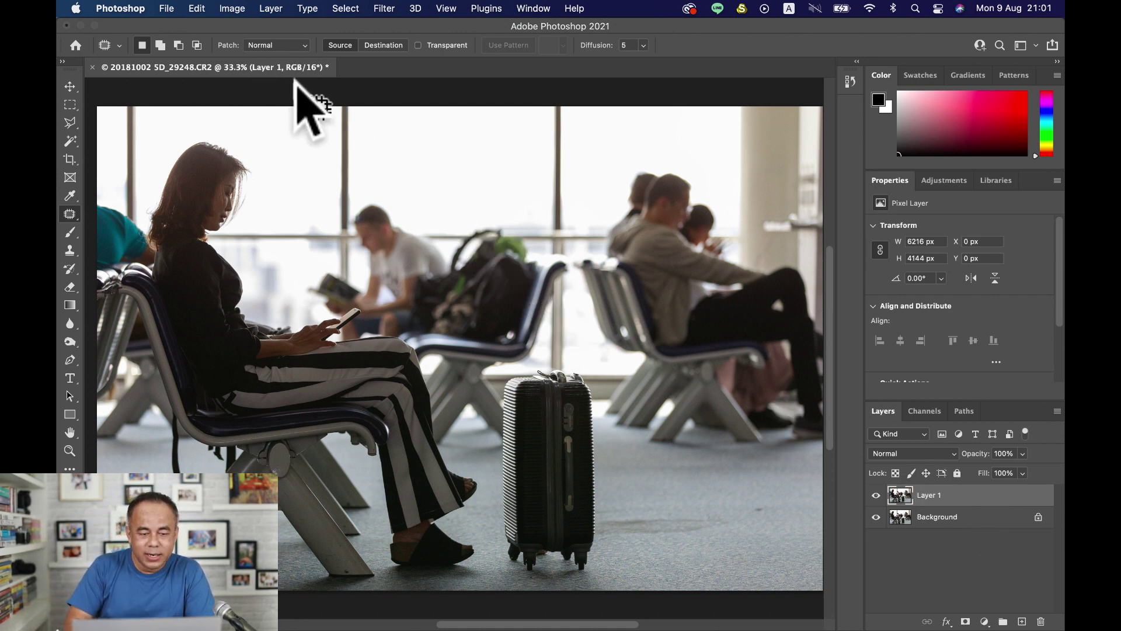
left_click(167, 8)
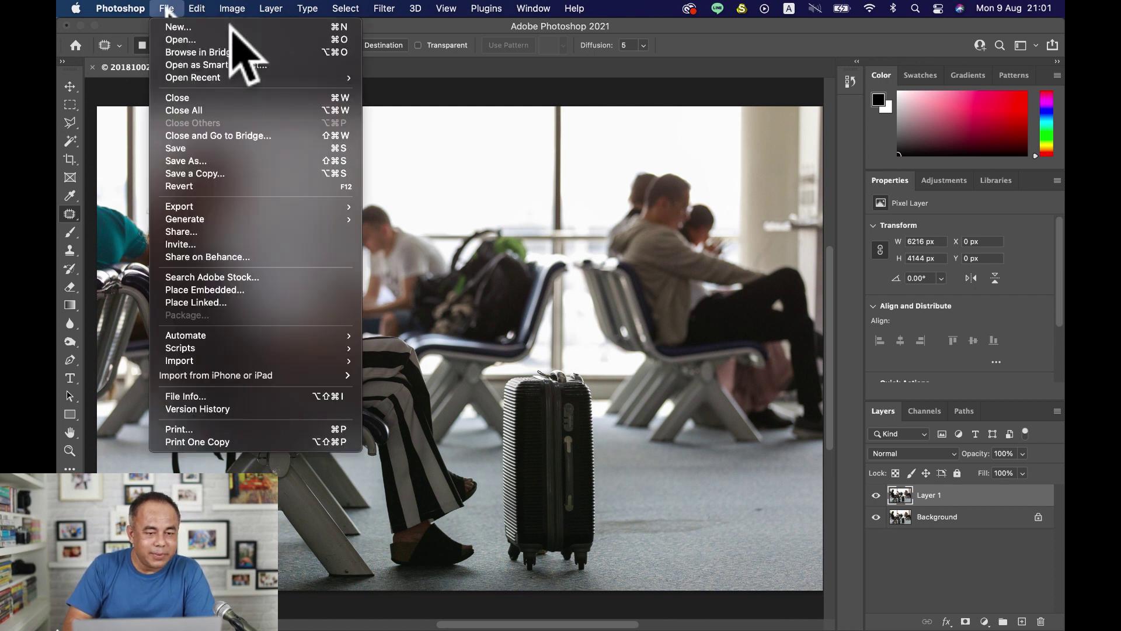
left_click(688, 20)
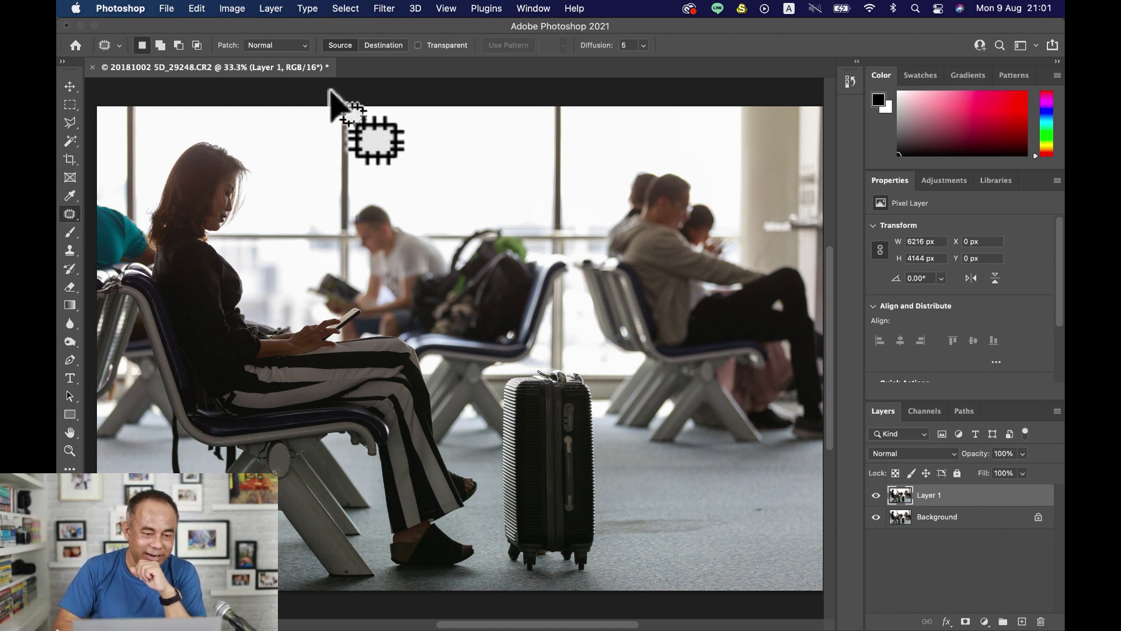
left_click(166, 8)
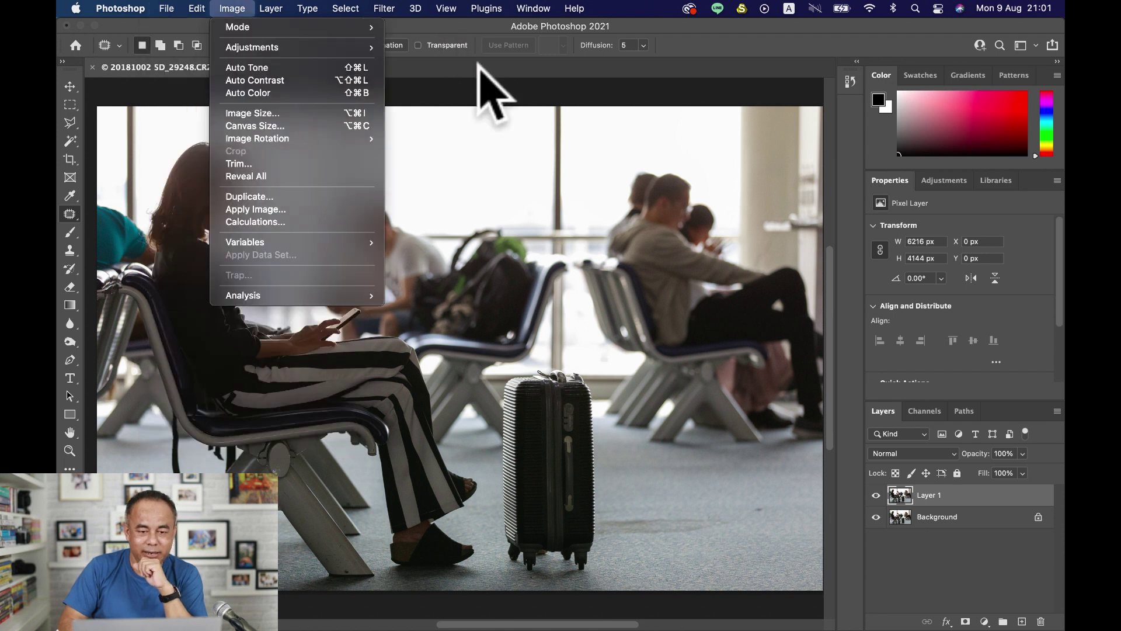
left_click(513, 138)
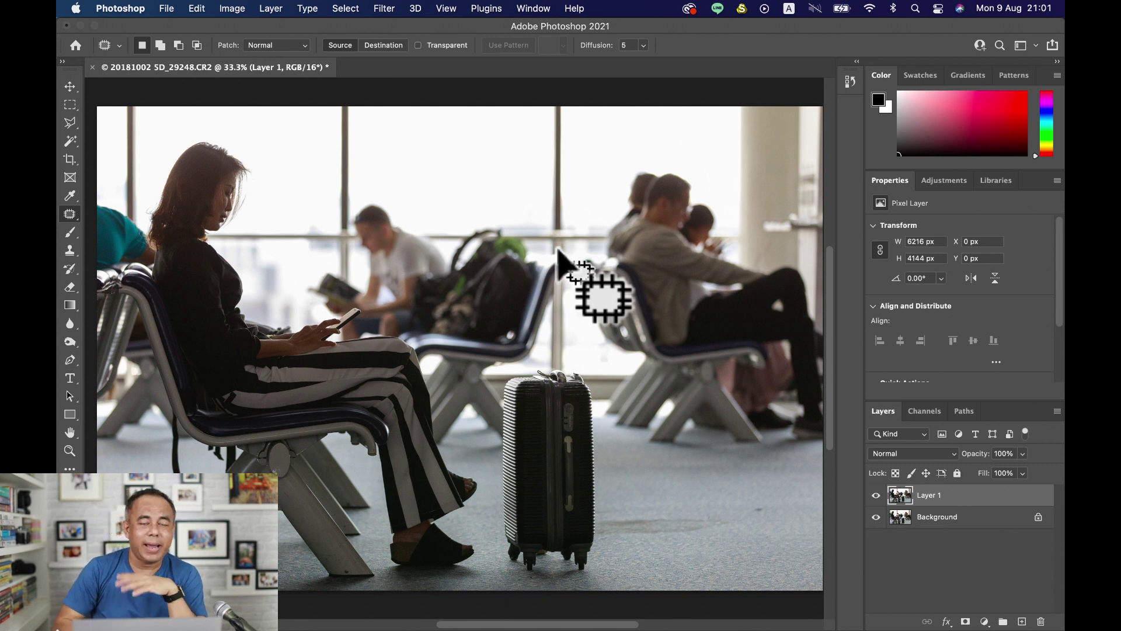
Open the glow image 18.jpg from the SUN folder, widening the file dialog to browse the thumbnails.
left_click(166, 8)
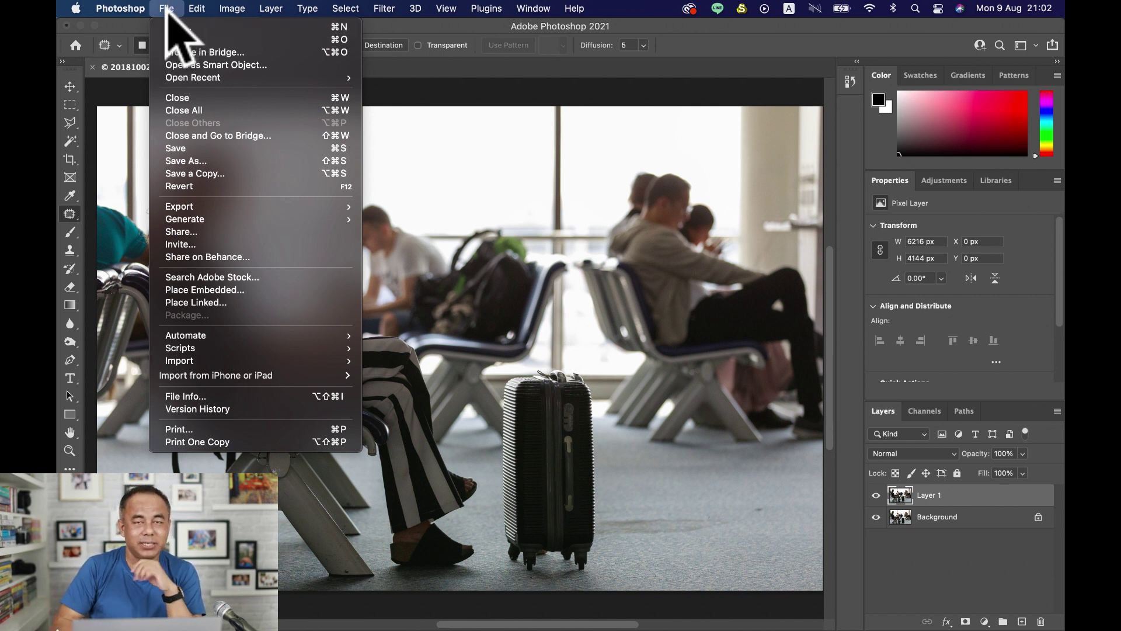
left_click(173, 39)
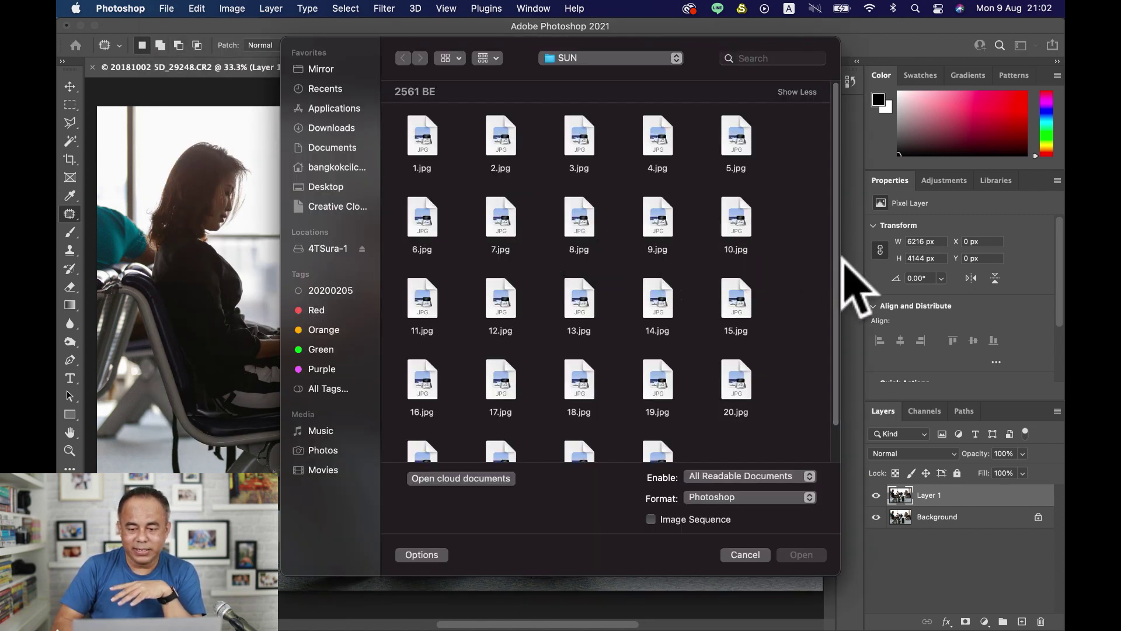
left_click_drag(839, 265, 896, 261)
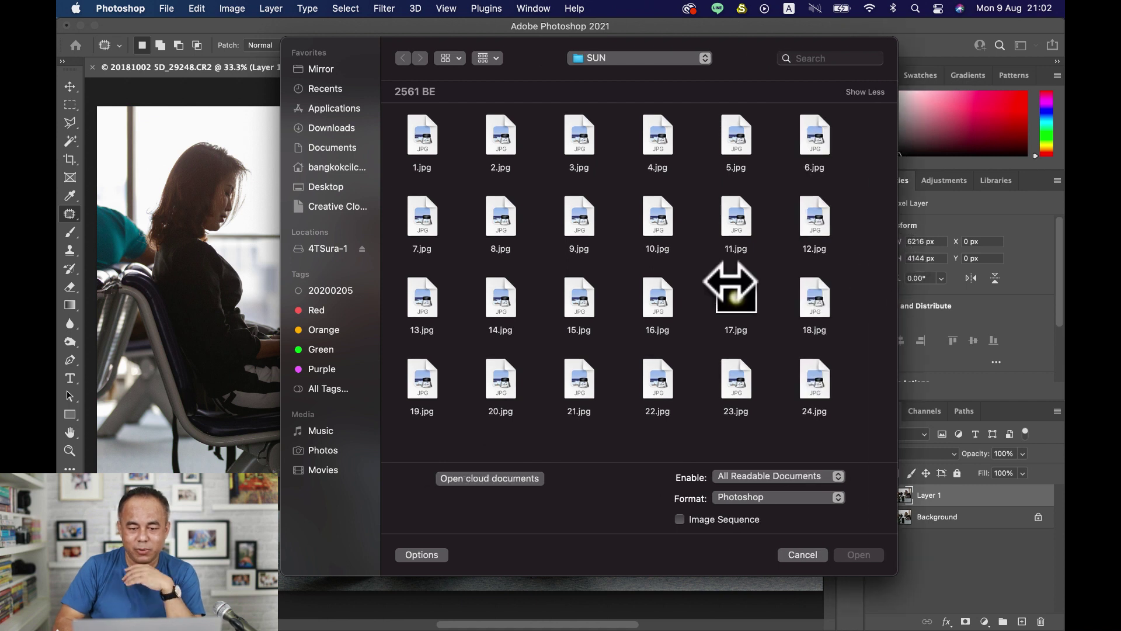
left_click(454, 60)
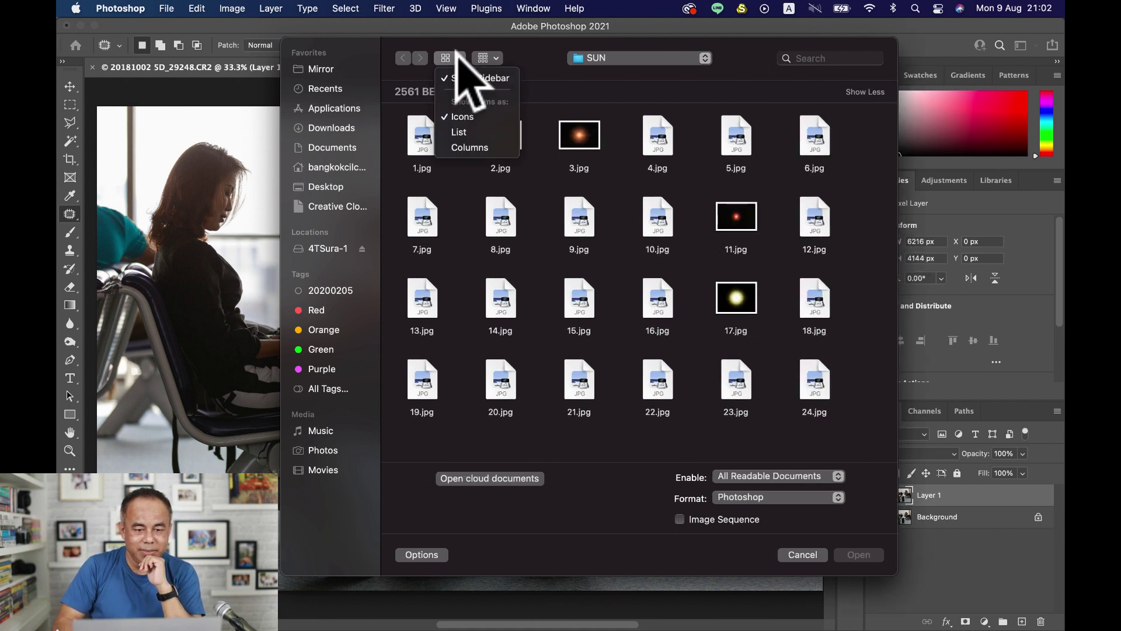
left_click(469, 115)
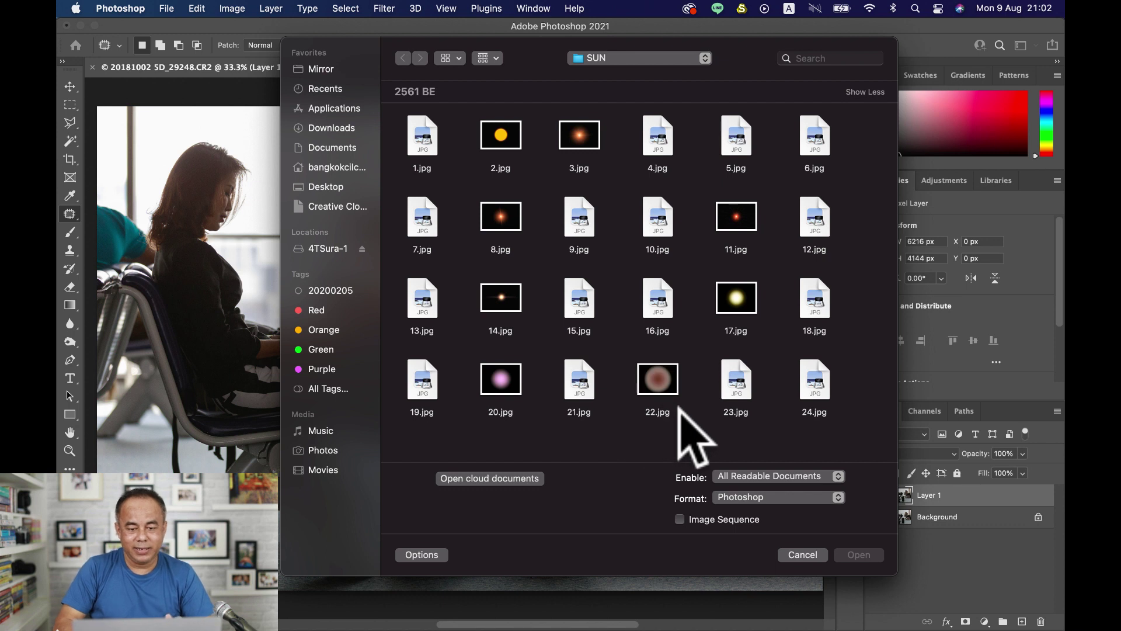
left_click_drag(898, 409, 967, 414)
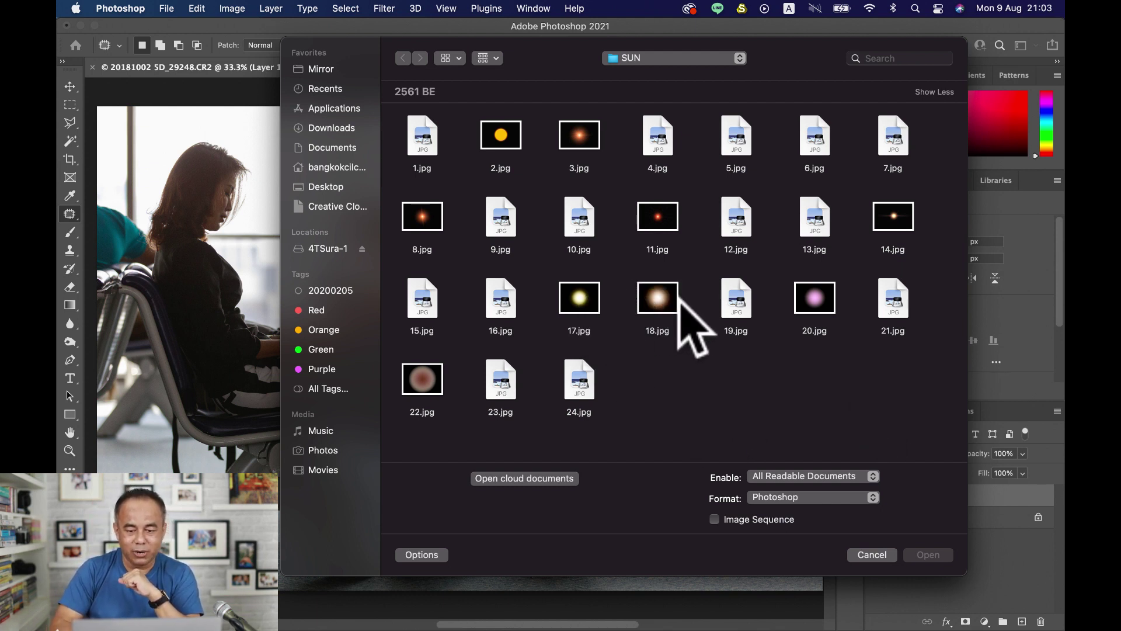
double_click(659, 290)
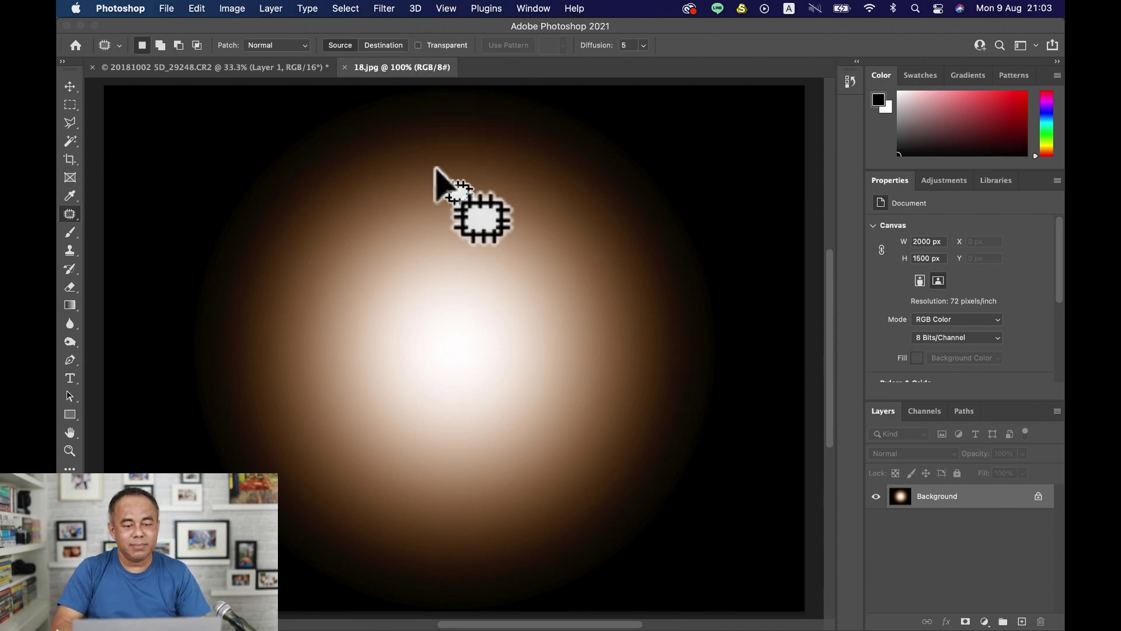
Copy the entire 18.jpg glow image and paste it into the airport photo as a new layer.
key("super+a")
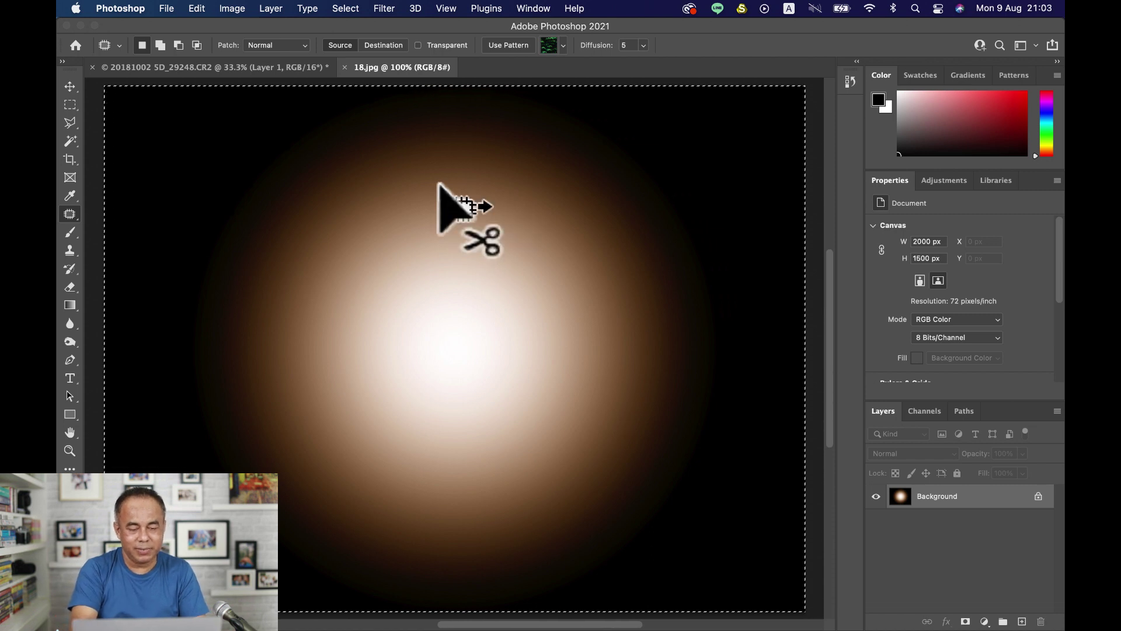
left_click(269, 69)
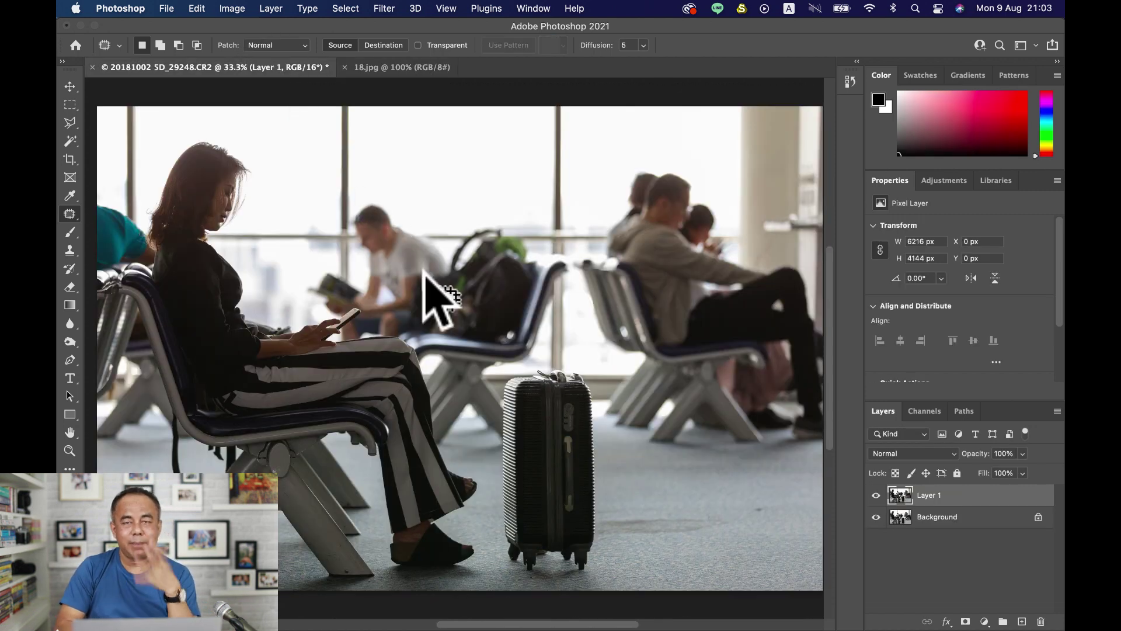
key("super+v")
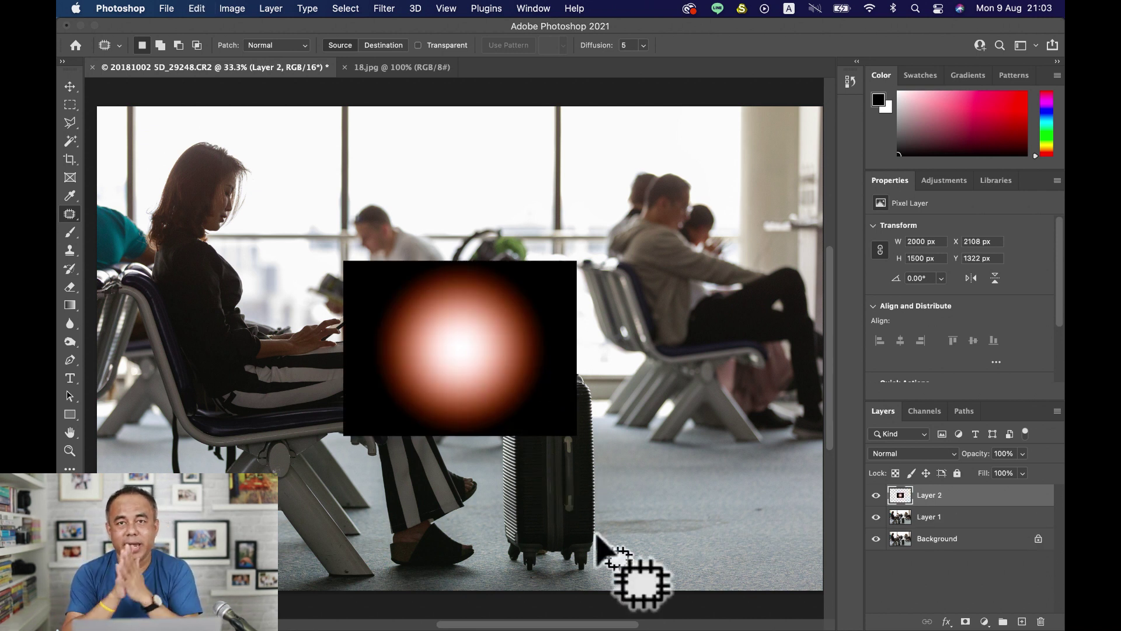
Free-transform the pasted glow layer, enlarging it to 240.46% and placing it over the upper middle of the photo.
key("super")
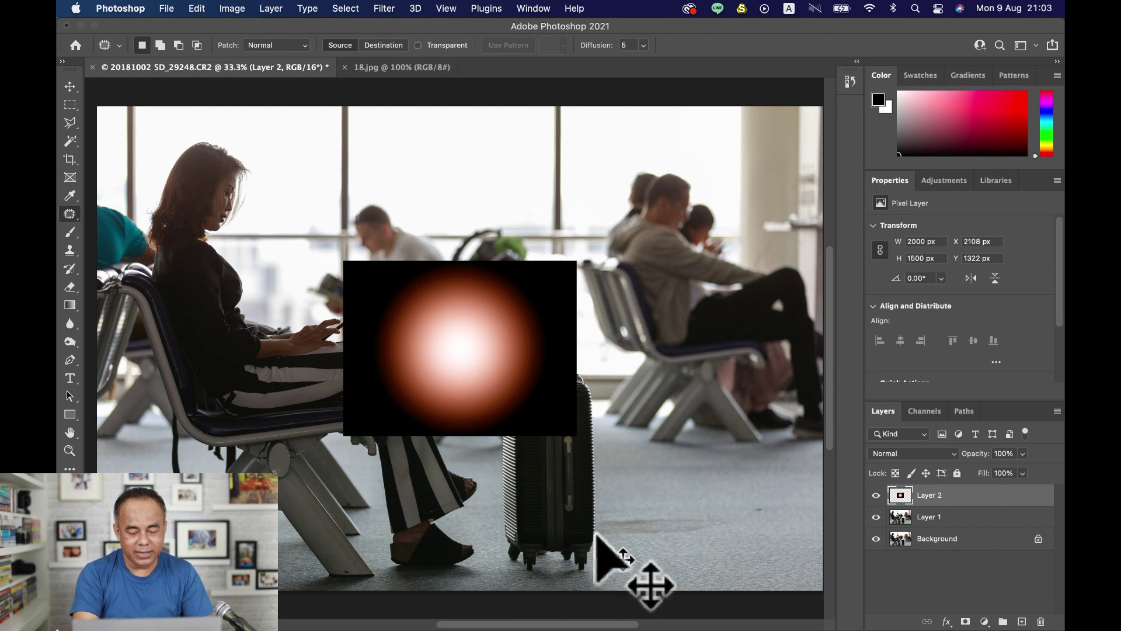
key("super+t")
left_click_drag(367, 293, 121, 139)
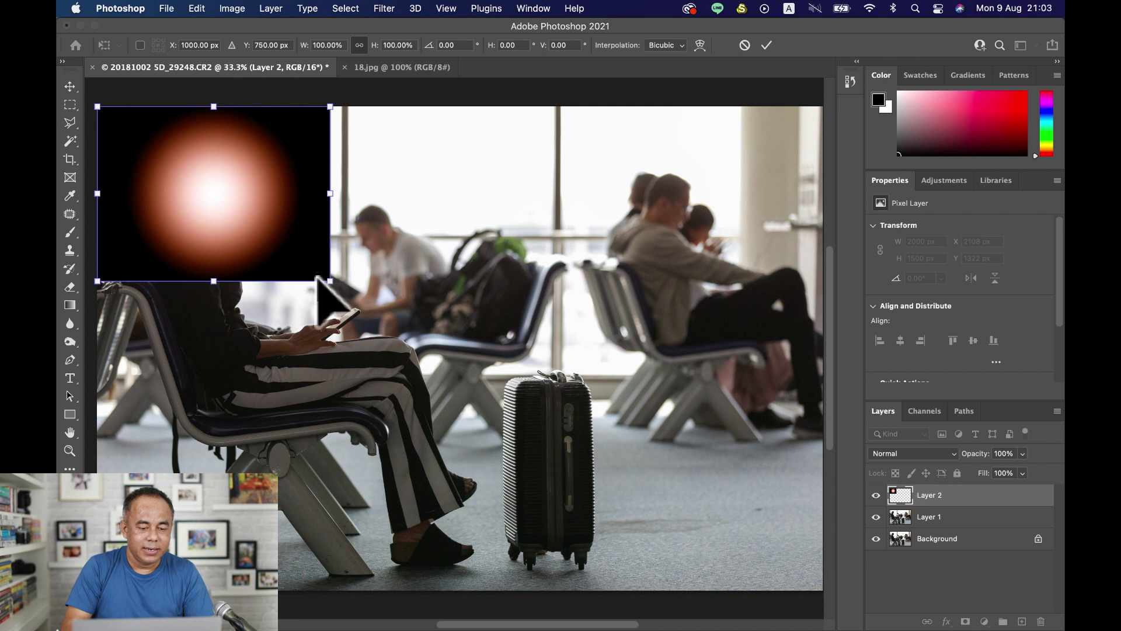
left_click_drag(330, 281, 666, 506)
left_click_drag(399, 318, 489, 264)
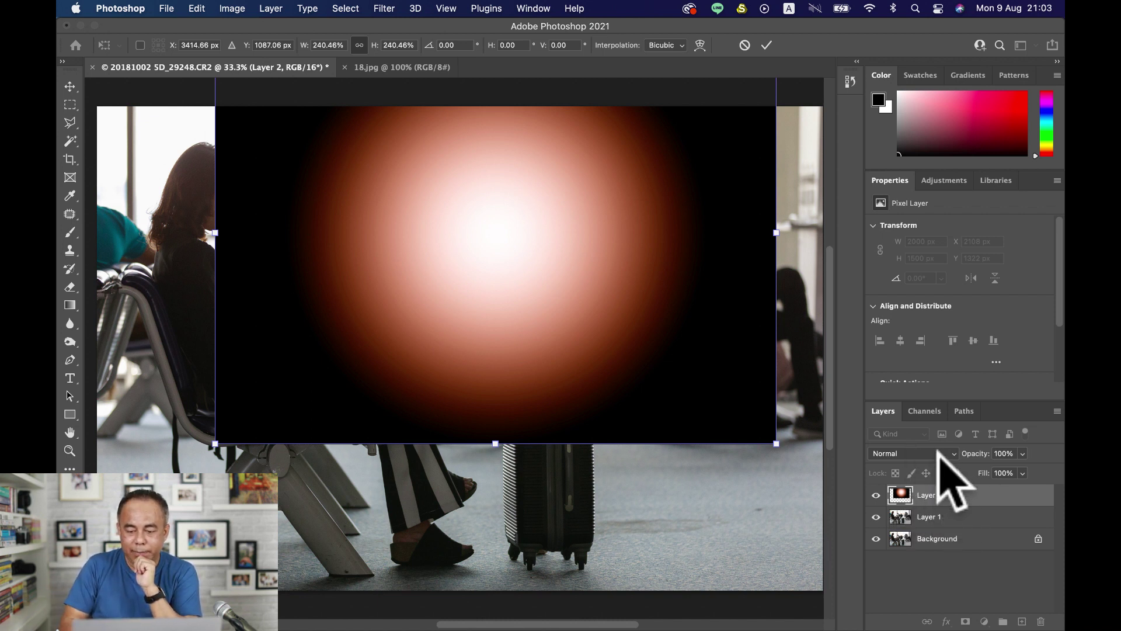
Set the glow layer's blend mode to Screen and shift the glow onto the bright window above the backpack.
left_click(949, 456)
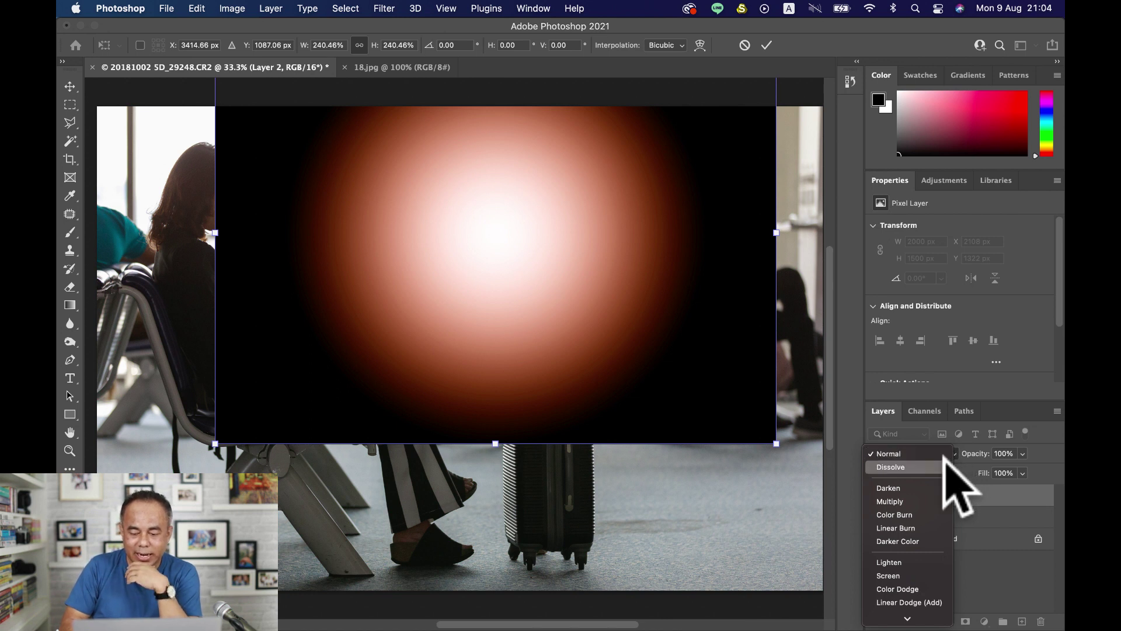
left_click(893, 575)
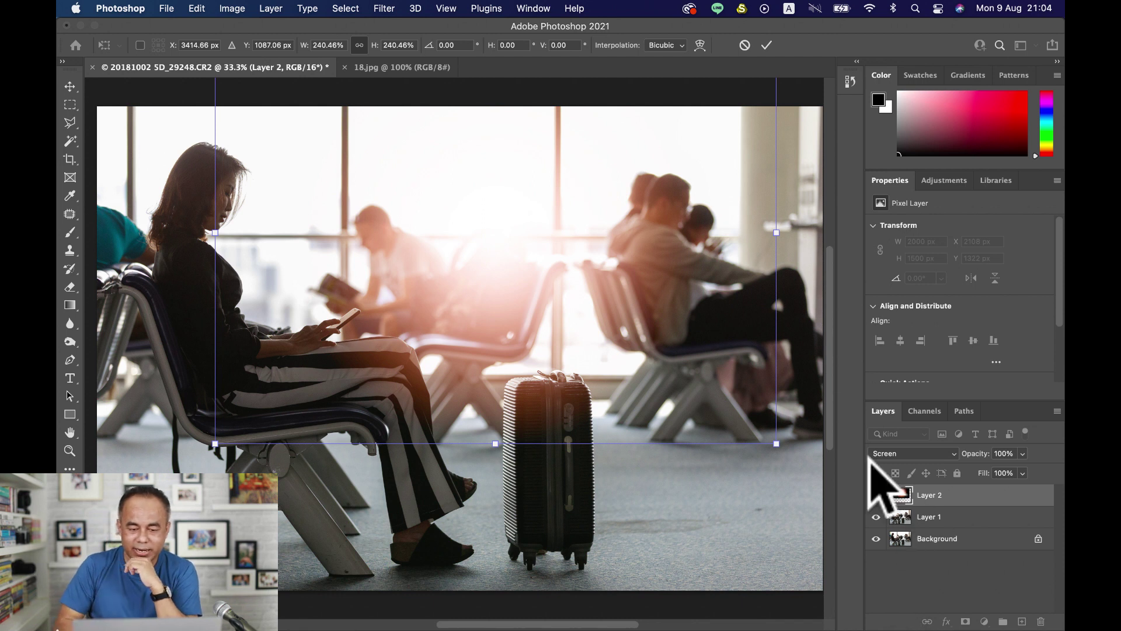
left_click_drag(512, 239, 481, 204)
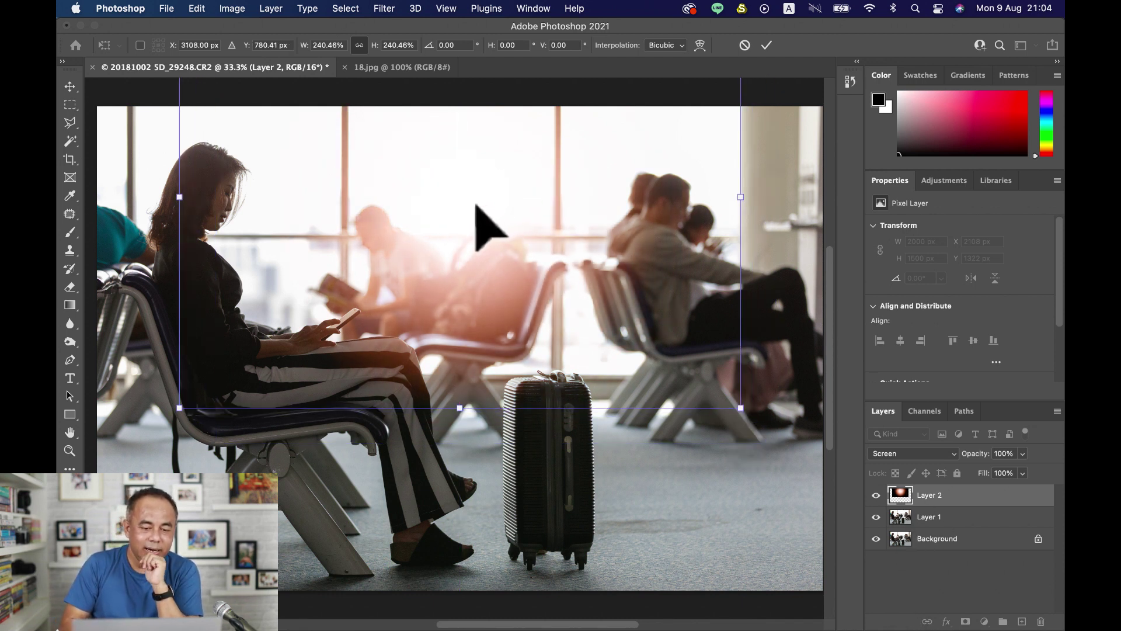
mouse_move(469, 213)
left_mouse_down()
mouse_move(455, 206)
mouse_move(468, 200)
mouse_move(454, 216)
left_mouse_up()
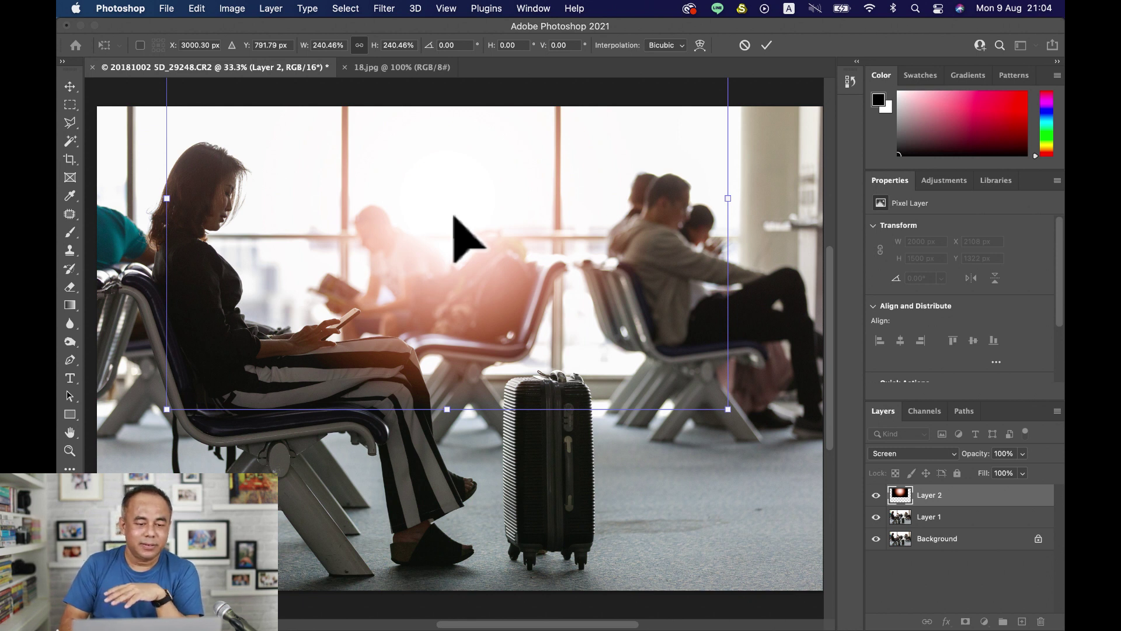
left_click_drag(447, 223, 448, 218)
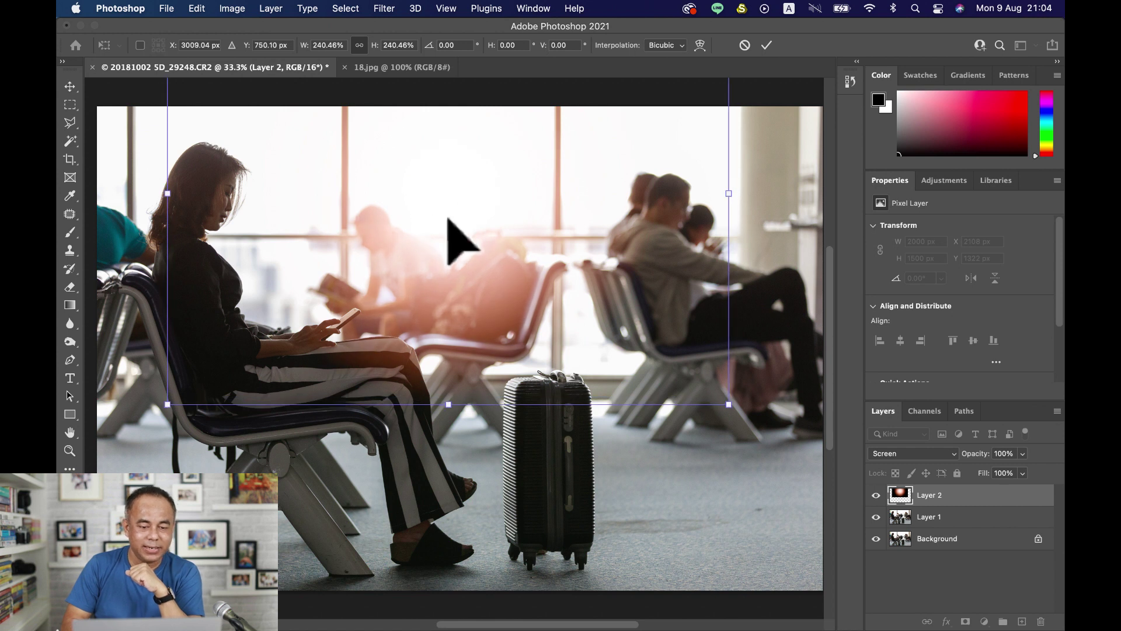
Try lower opacities down to 51% on the glow layer and return it to 100%.
left_click(1023, 454)
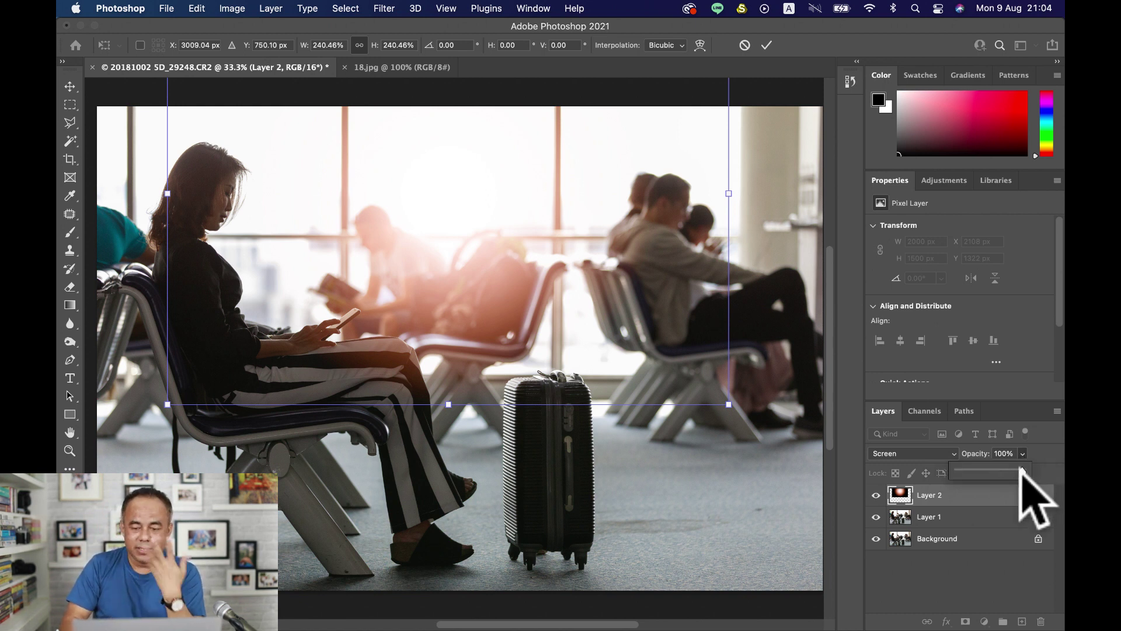
left_click_drag(1022, 470, 991, 471)
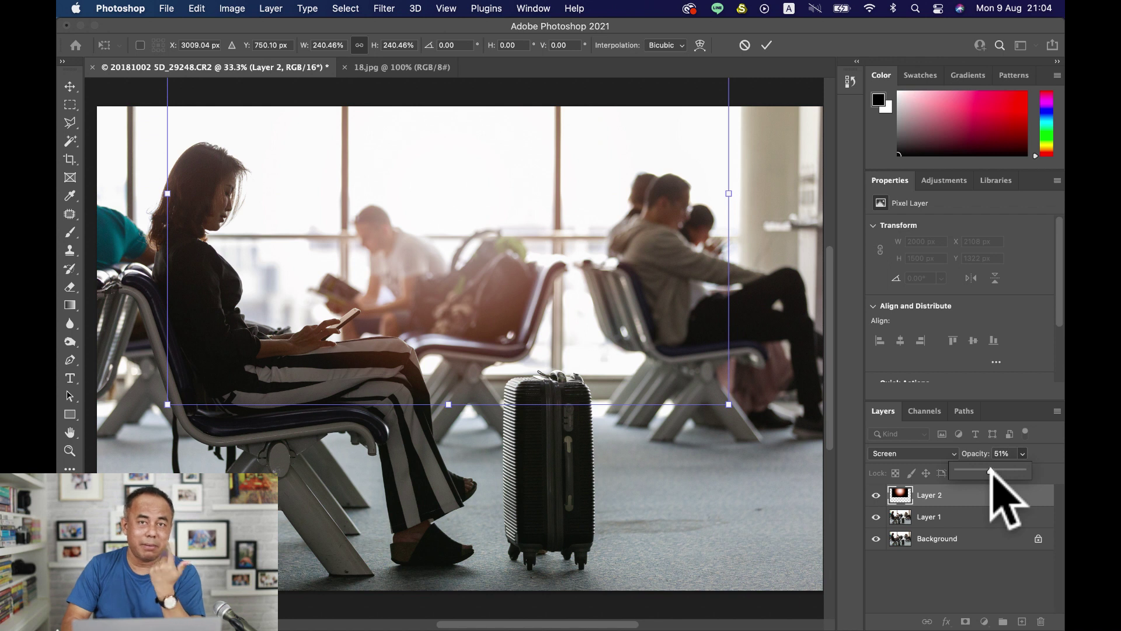
left_click_drag(991, 471, 1020, 471)
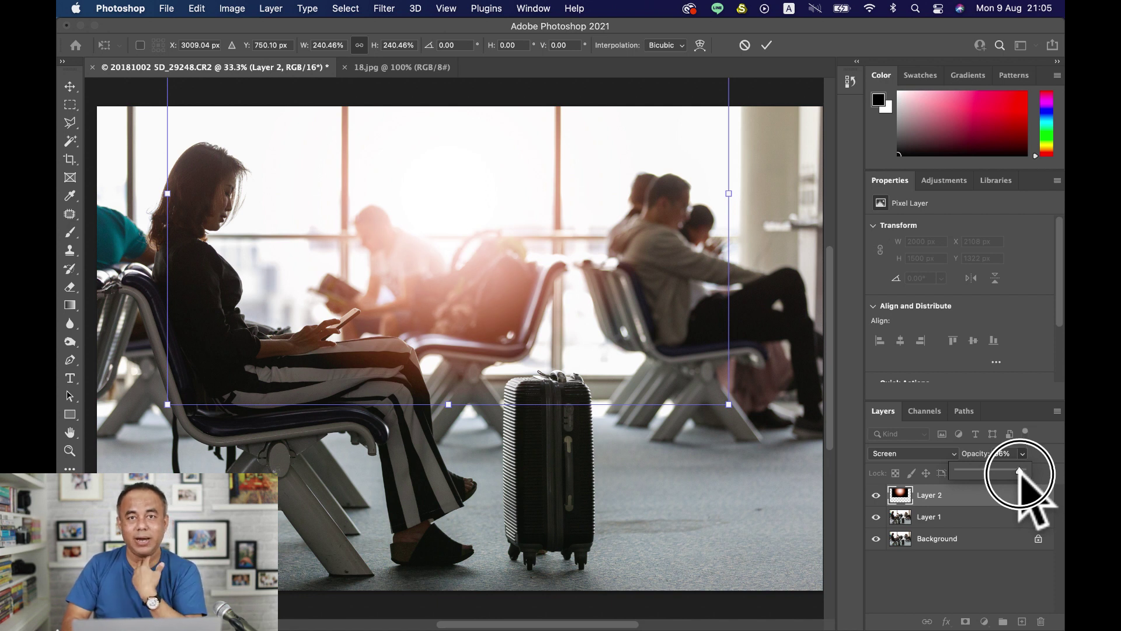
left_click_drag(1020, 470, 1019, 471)
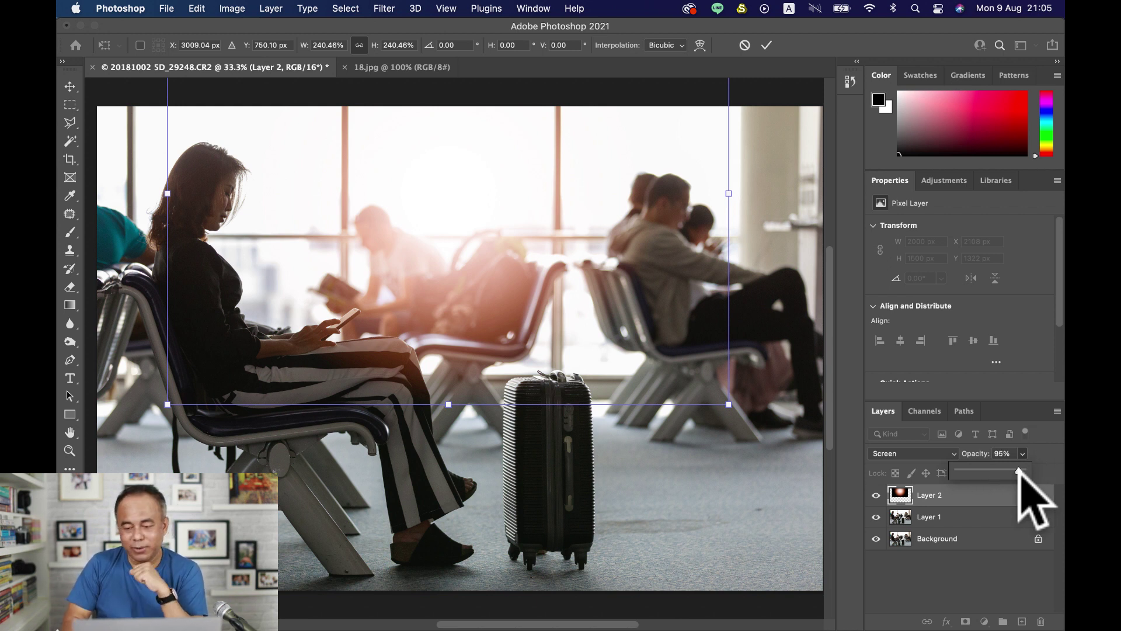
left_click_drag(1020, 470, 1045, 471)
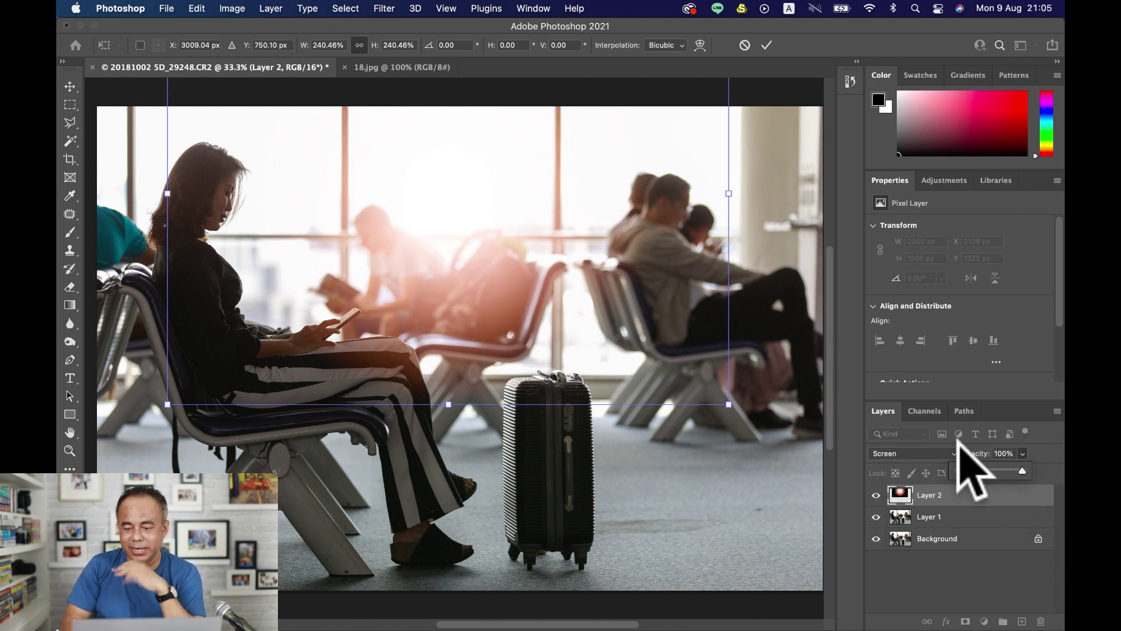
Enlarge the glow layer to 294.58%, center it horizontally over the window, and apply the transform.
left_click_drag(425, 245, 440, 231)
left_click_drag(186, 387, 198, 416)
left_click_drag(751, 436, 782, 465)
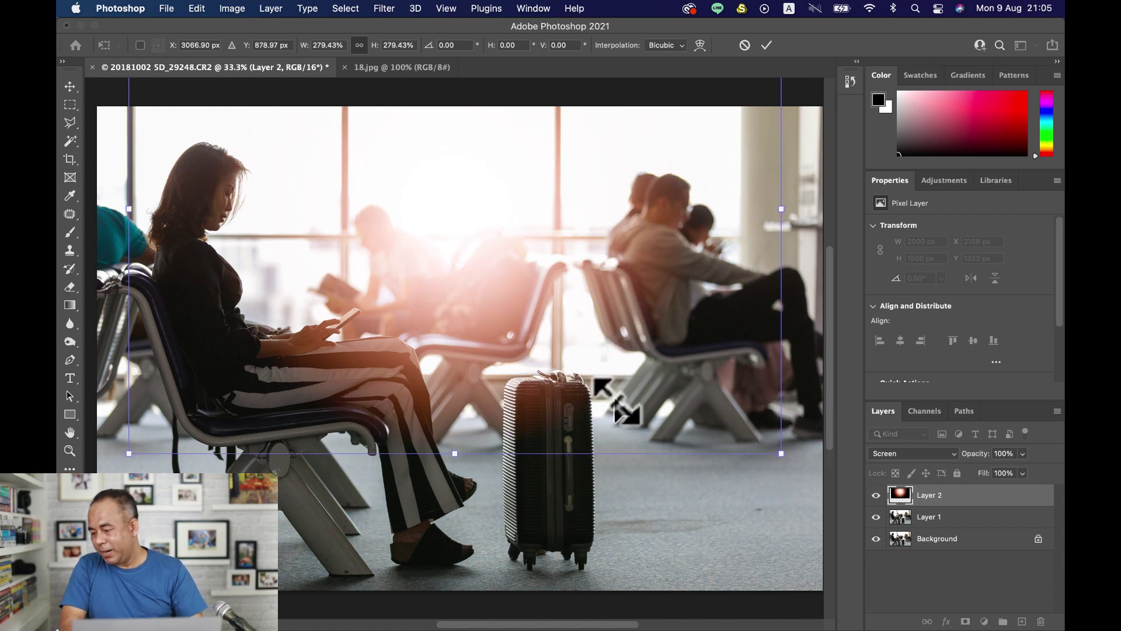
mouse_move(427, 289)
left_mouse_down()
mouse_move(450, 245)
mouse_move(427, 276)
left_mouse_up()
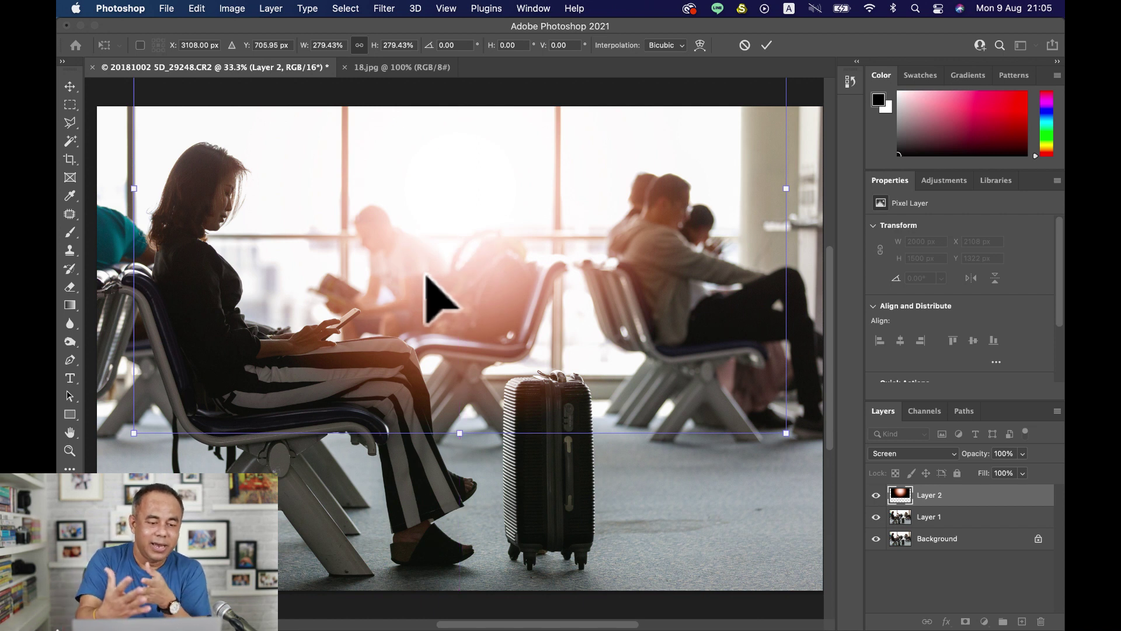
left_click_drag(133, 430, 111, 461)
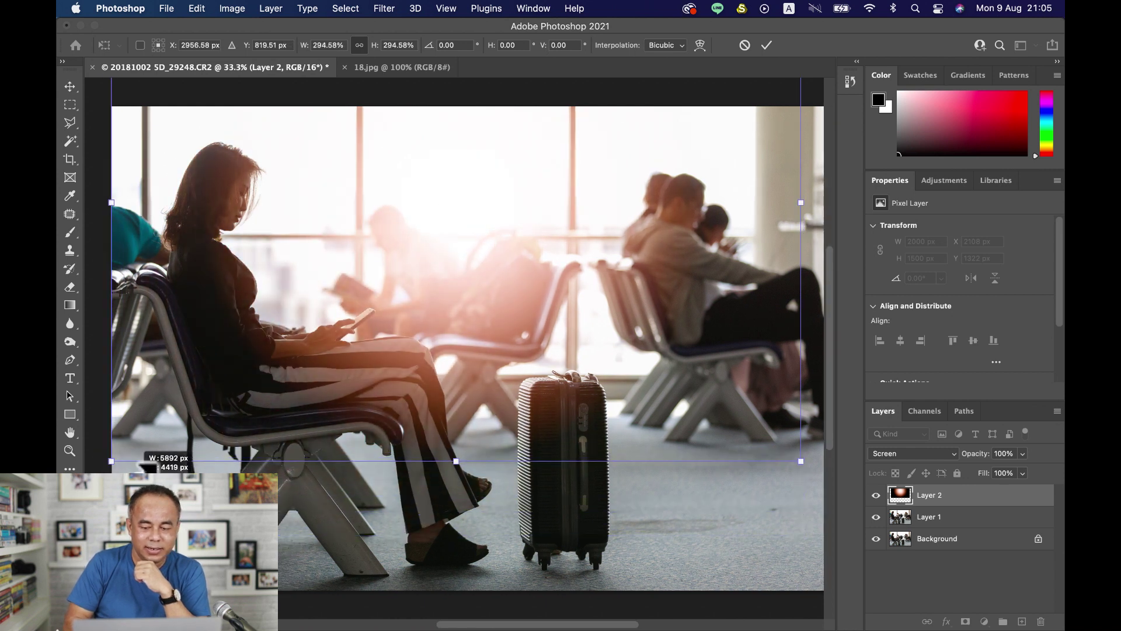
left_click_drag(401, 329, 429, 315)
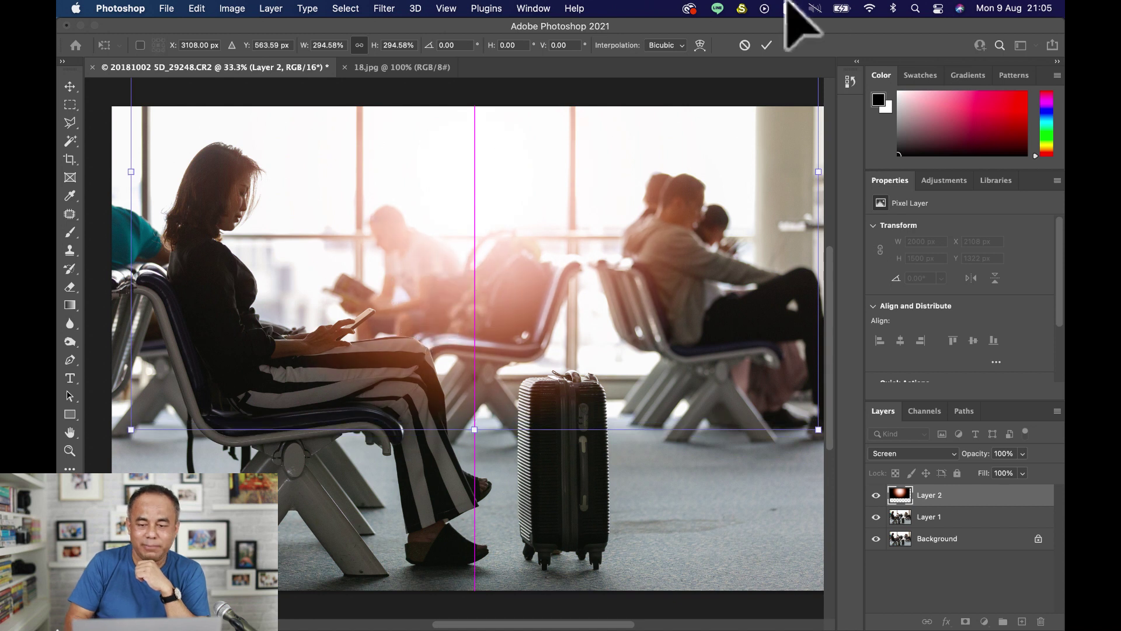
left_click(767, 45)
key("j")
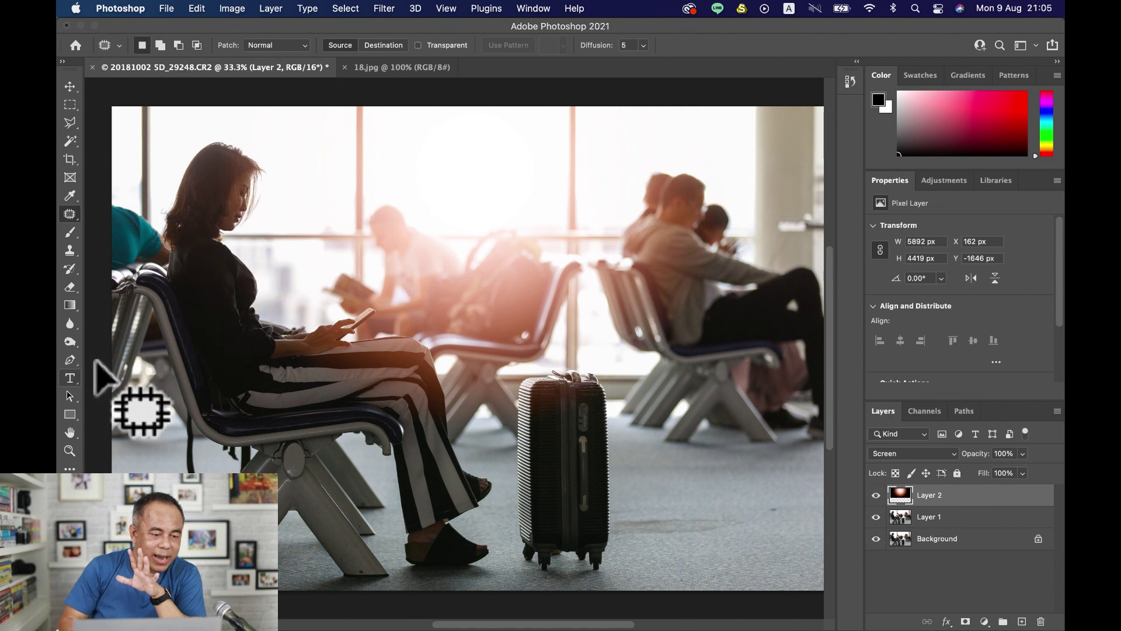
Set up the Eraser with a 400 px soft brush and 40% opacity.
mouse_move(70, 286)
left_mouse_down()
mouse_move(70, 301)
mouse_move(111, 286)
left_mouse_up()
key("bracketleft")
key("bracketleft")
key("bracketleft")
key("bracketleft")
key("bracketleft")
key("bracketleft")
key("bracketleft")
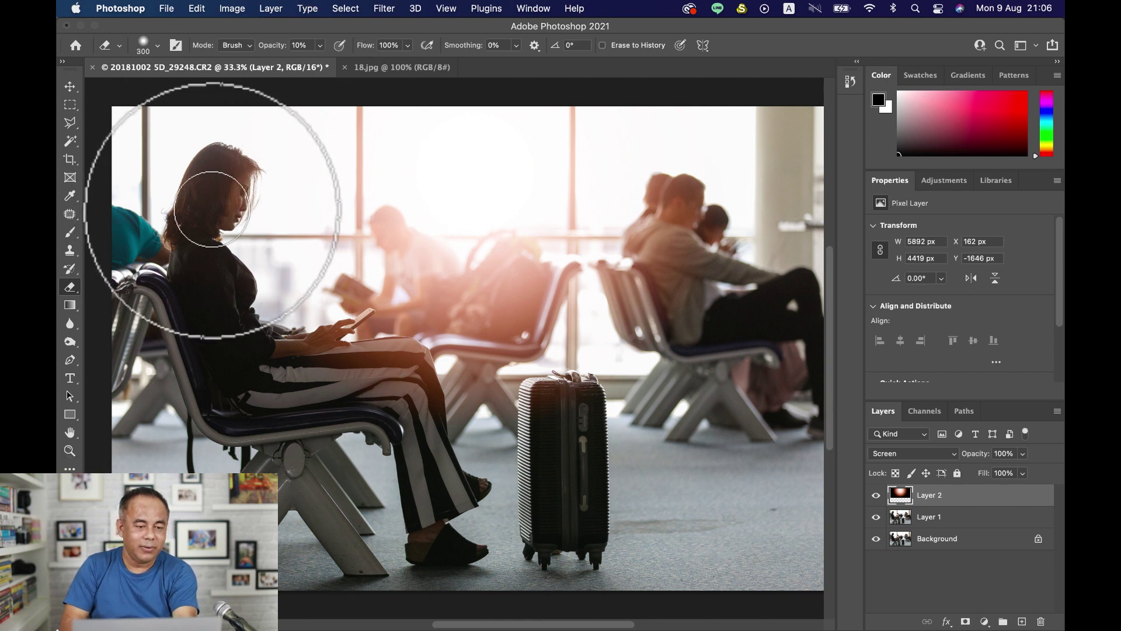
key("bracketright")
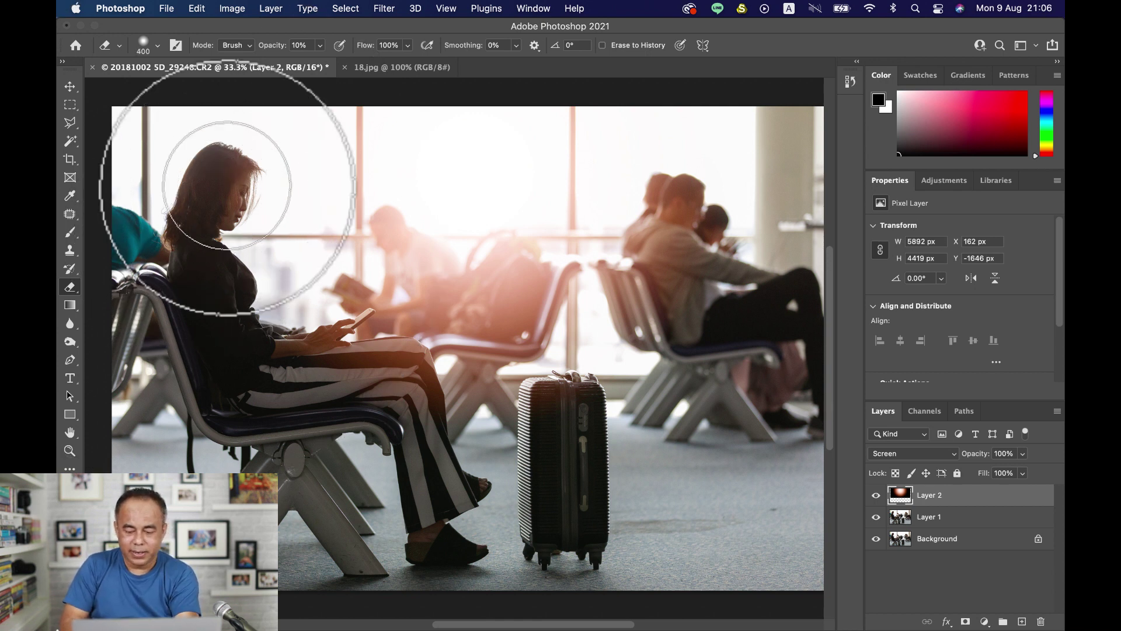
left_click(321, 45)
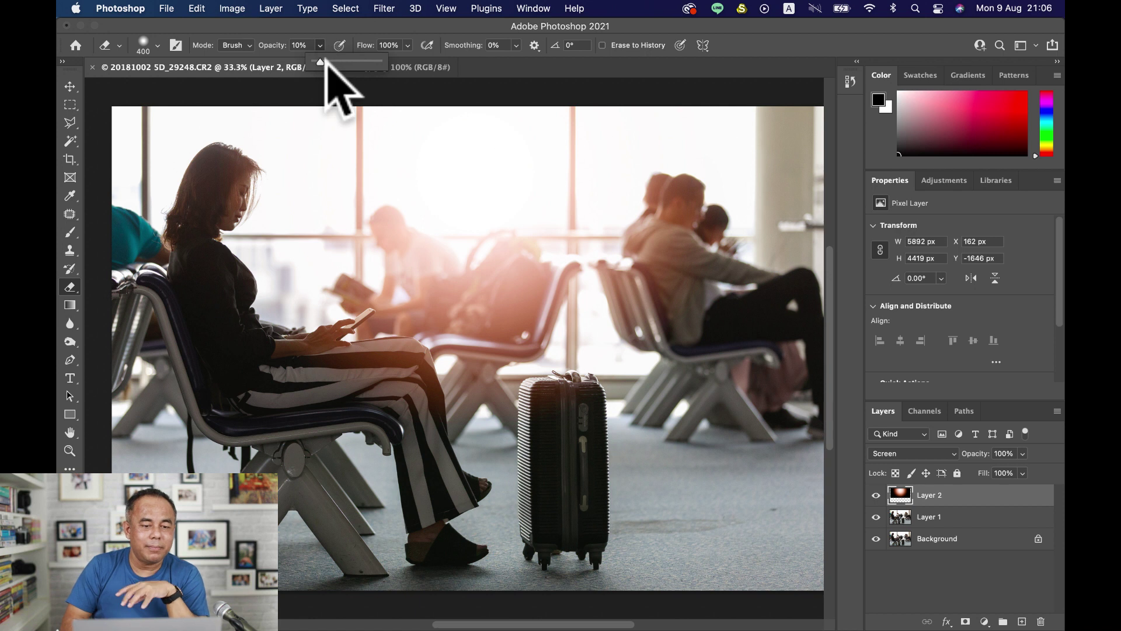
left_click_drag(319, 60, 336, 62)
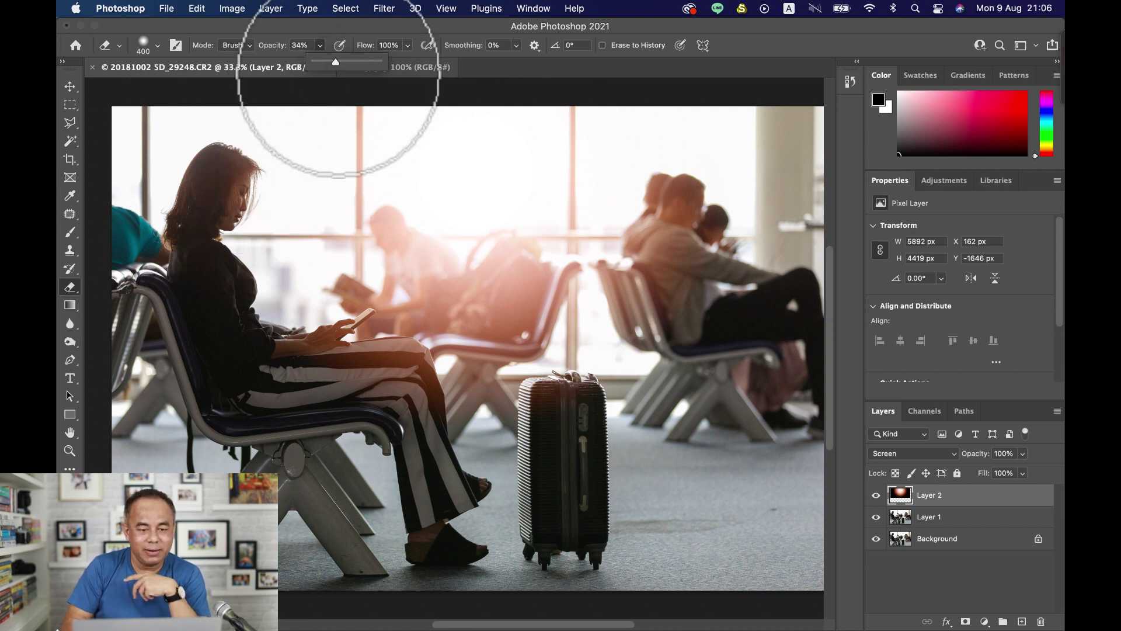
left_click_drag(336, 61, 339, 61)
Erase Layer 2's glow over the woman with the phone and the seated people beside the column, checking by toggling the layer's visibility.
mouse_move(220, 201)
left_mouse_down()
mouse_move(221, 183)
mouse_move(216, 279)
mouse_move(250, 358)
mouse_move(220, 371)
mouse_move(333, 400)
mouse_move(272, 332)
mouse_move(237, 186)
mouse_move(220, 196)
mouse_move(221, 260)
mouse_move(300, 350)
mouse_move(393, 376)
mouse_move(407, 363)
mouse_move(453, 514)
mouse_move(205, 200)
mouse_move(208, 217)
mouse_move(221, 183)
mouse_move(216, 313)
mouse_move(290, 393)
left_mouse_up()
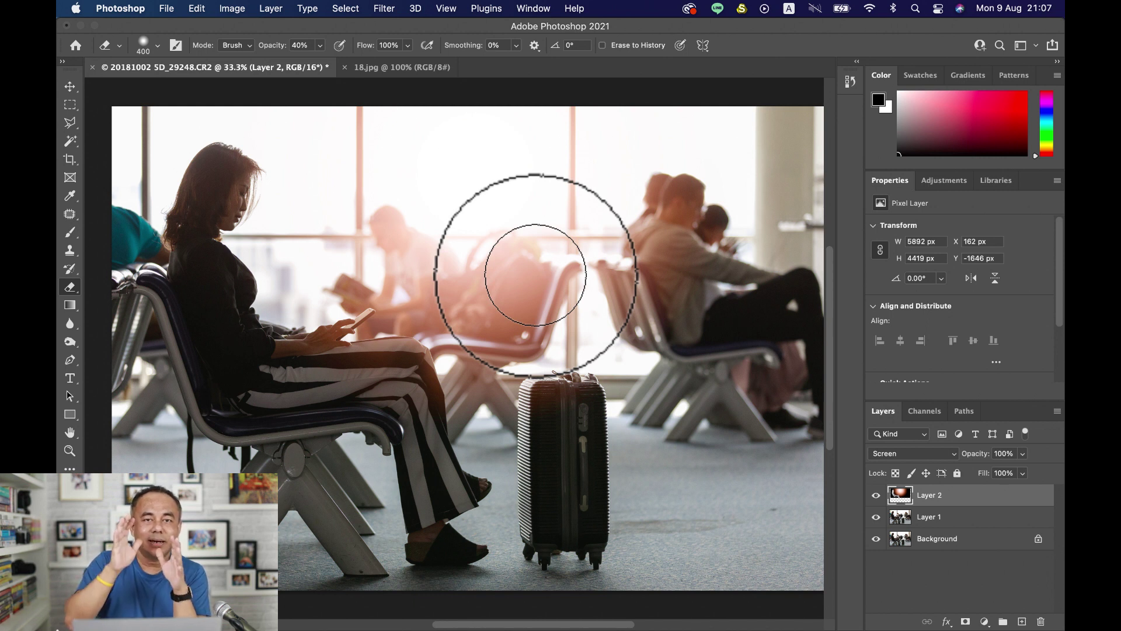
mouse_move(656, 238)
left_mouse_down()
mouse_move(738, 238)
mouse_move(726, 242)
left_mouse_up()
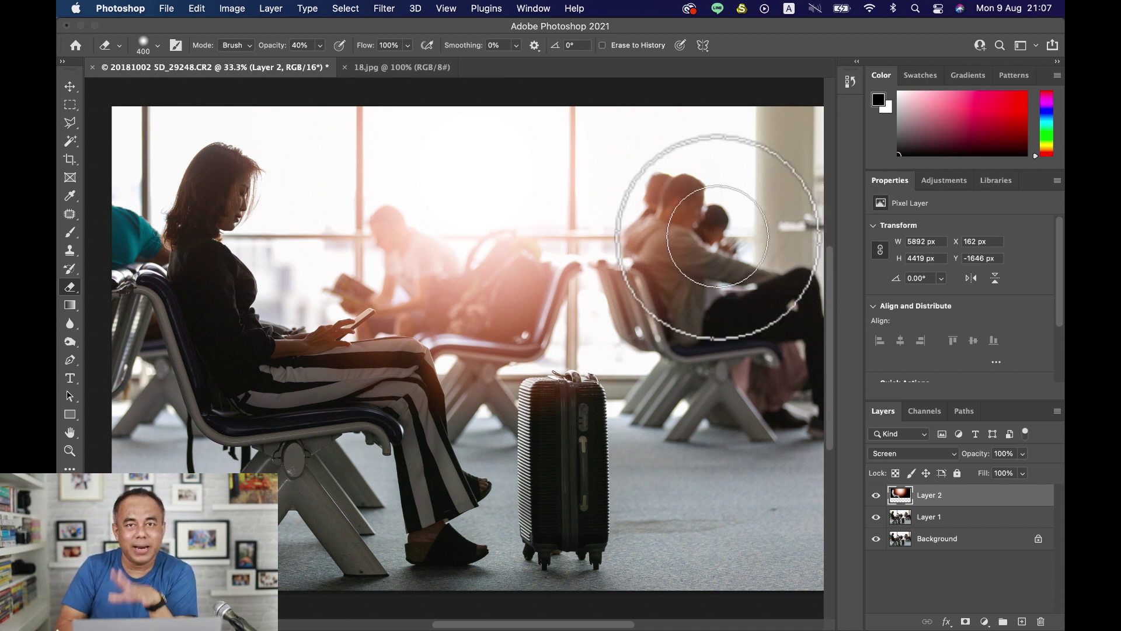
mouse_move(719, 236)
left_mouse_down()
mouse_move(733, 203)
mouse_move(697, 225)
mouse_move(709, 231)
mouse_move(726, 216)
mouse_move(711, 256)
mouse_move(752, 275)
left_mouse_up()
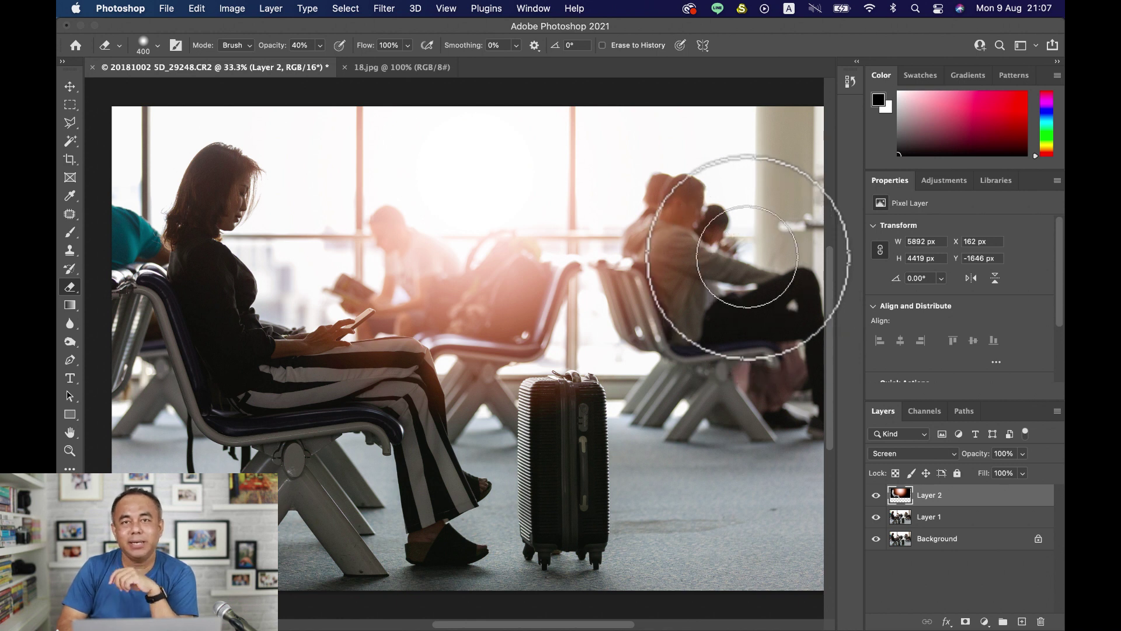
left_click(877, 495)
left_click(876, 495)
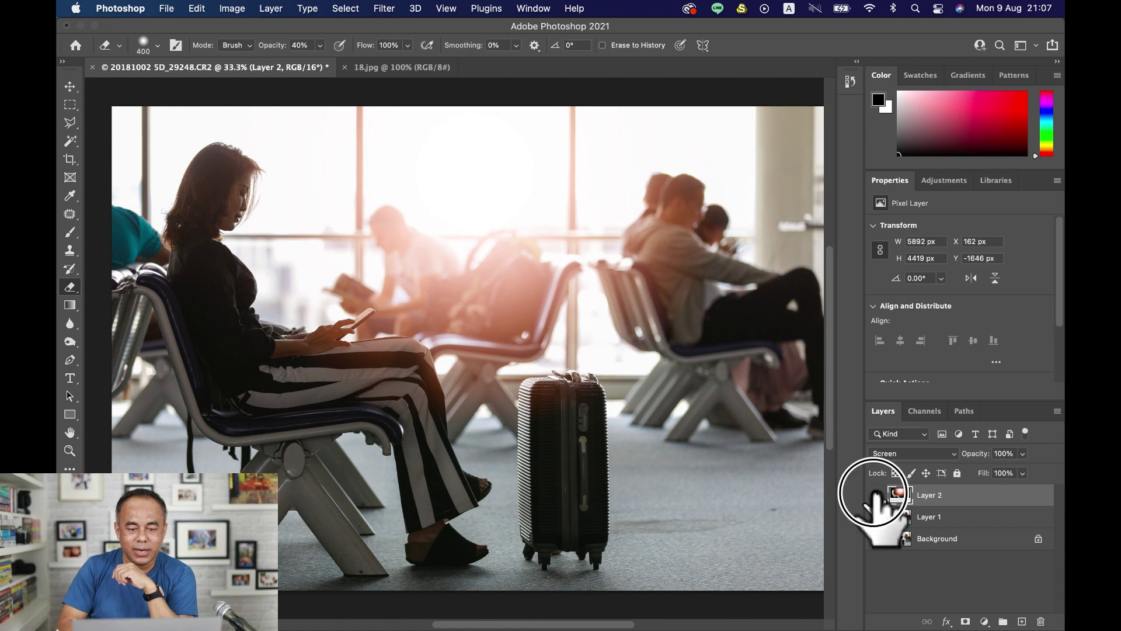
Hide Layer 2 and soften the background passengers on Layer 1 with an 800 px Blur brush at 100% strength, then reduce it to 600 px.
left_click(877, 493)
left_click(920, 516)
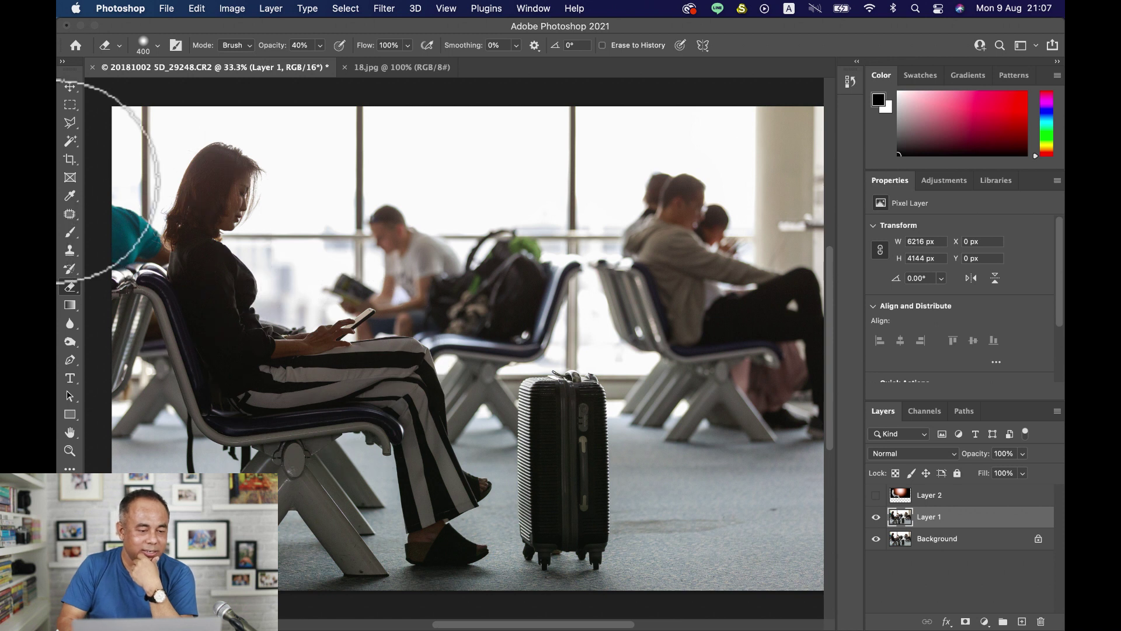
left_click(69, 323)
left_click(122, 321)
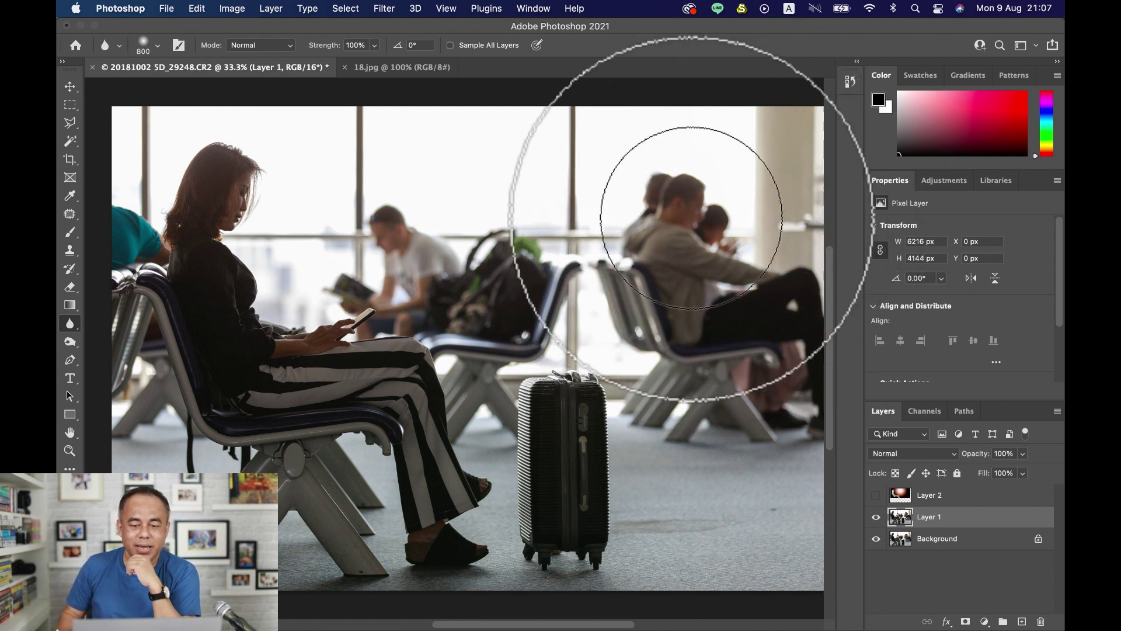
mouse_move(680, 215)
left_mouse_down()
mouse_move(782, 238)
mouse_move(720, 250)
mouse_move(781, 257)
mouse_move(700, 222)
mouse_move(711, 321)
mouse_move(708, 235)
mouse_move(734, 193)
mouse_move(719, 229)
mouse_move(763, 298)
mouse_move(769, 239)
mouse_move(762, 317)
mouse_move(702, 246)
mouse_move(731, 323)
mouse_move(699, 261)
mouse_move(757, 209)
left_mouse_up()
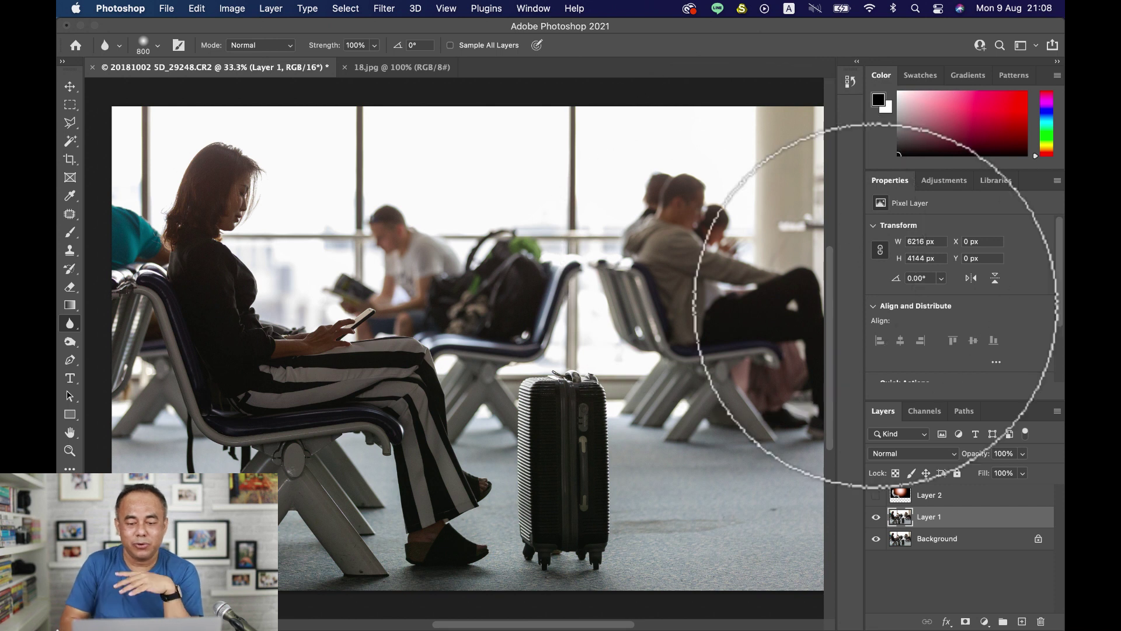
left_click_drag(810, 272, 811, 272)
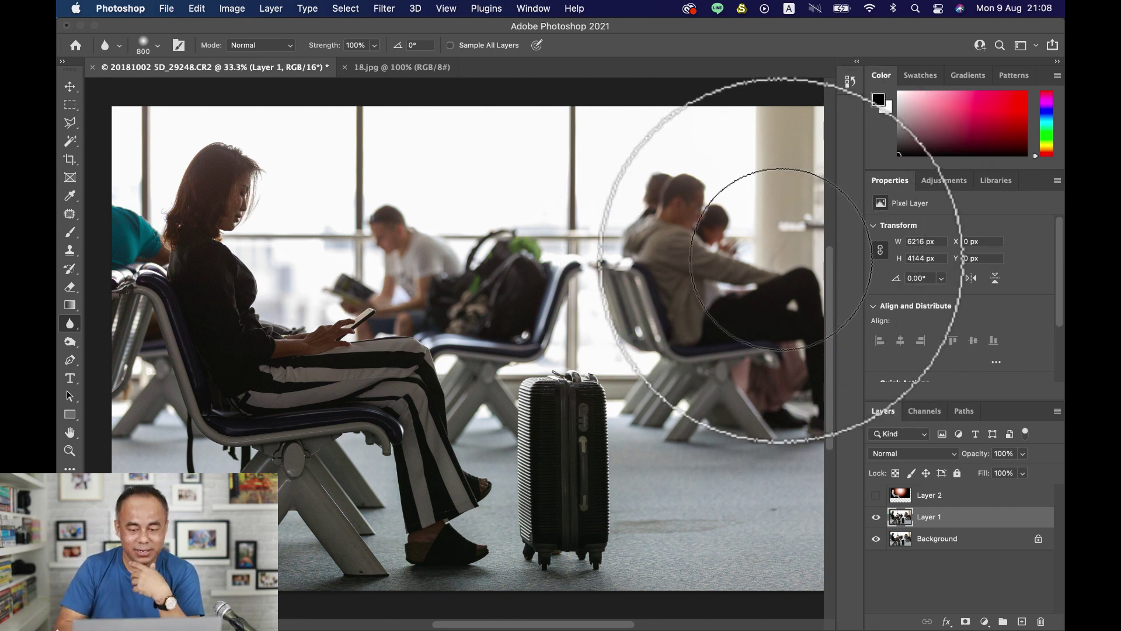
mouse_move(730, 257)
left_mouse_down()
mouse_move(711, 240)
mouse_move(819, 312)
mouse_move(708, 293)
mouse_move(752, 301)
left_mouse_up()
mouse_move(658, 320)
left_mouse_down()
mouse_move(681, 318)
mouse_move(699, 293)
mouse_move(661, 248)
left_mouse_up()
key("bracketleft")
key("bracketleft")
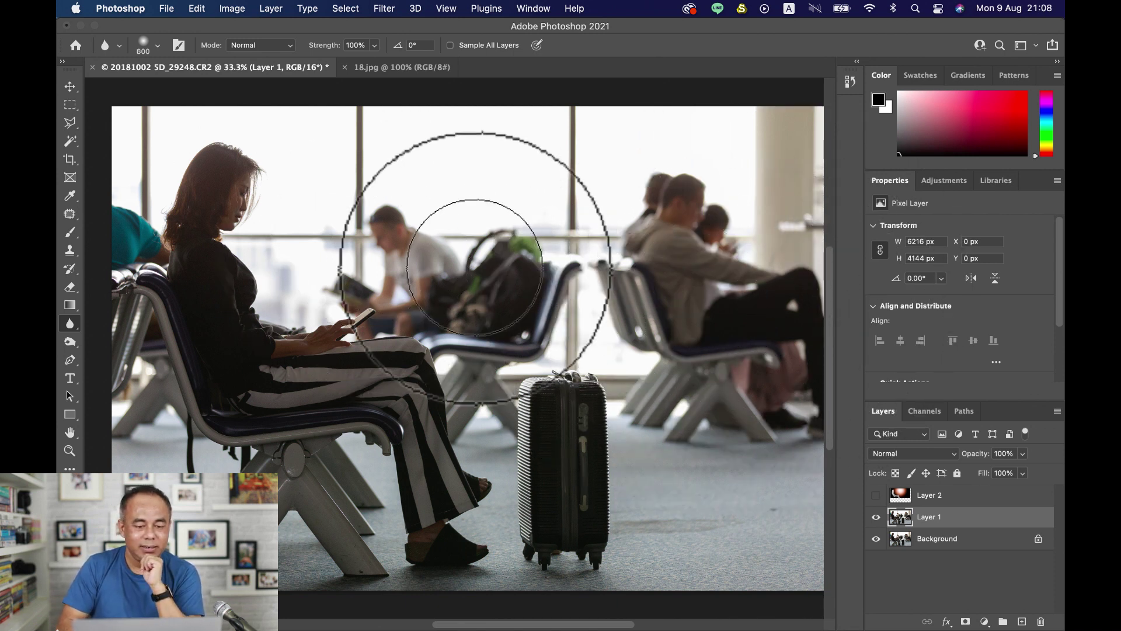
Show Layer 2 again and toggle Layers 1 and 2 off and on to compare the edit with the Background.
left_click(876, 495)
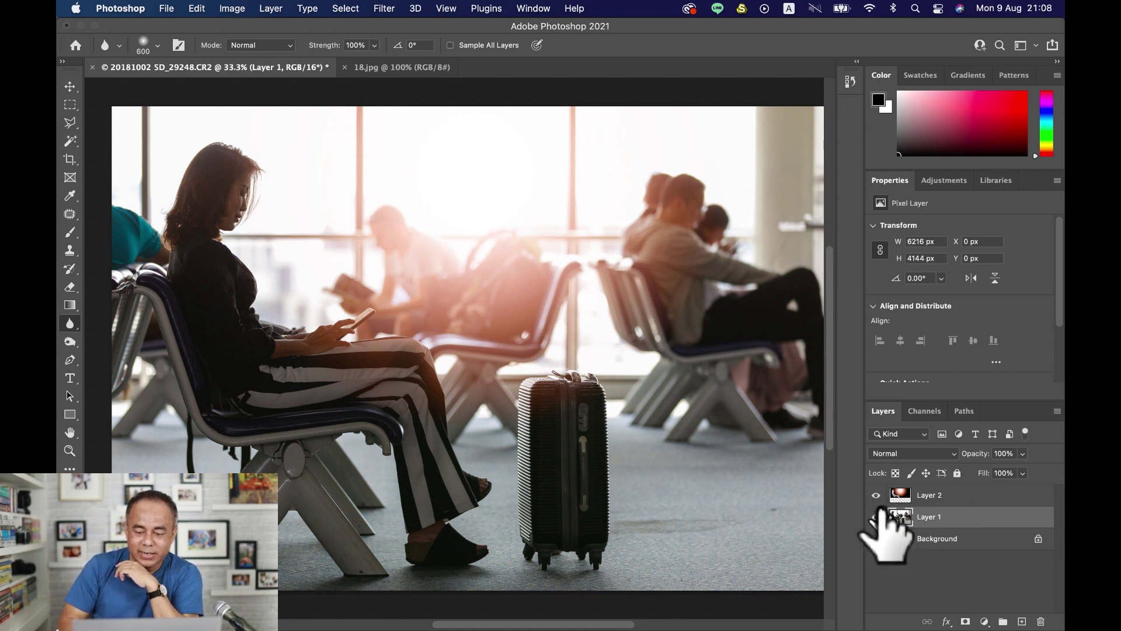
left_click(876, 495)
left_click(876, 517)
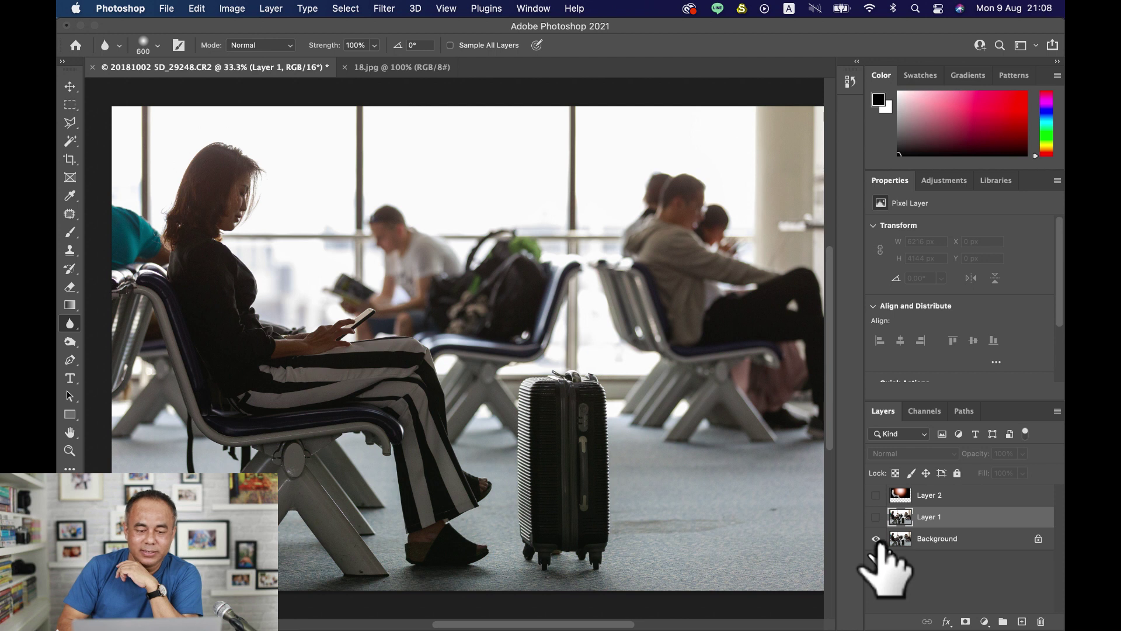
left_click(877, 516)
left_click(877, 495)
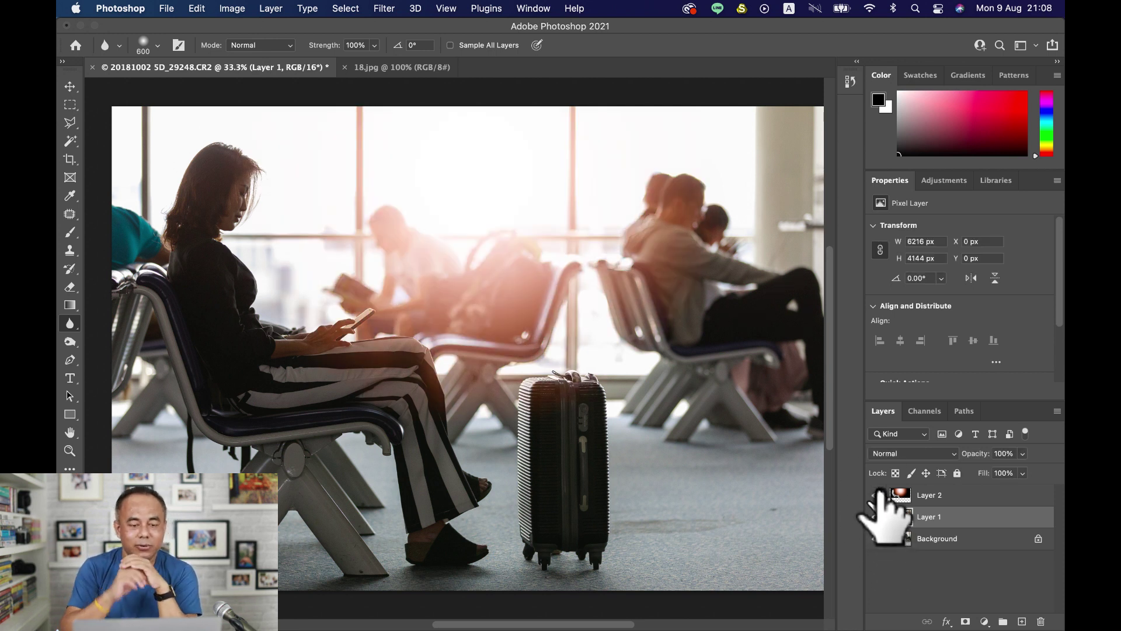
Free-transform the glow on Layer 2, enlarging it to 110.98% and repositioning it over the window, and apply the transform.
key("super+t")
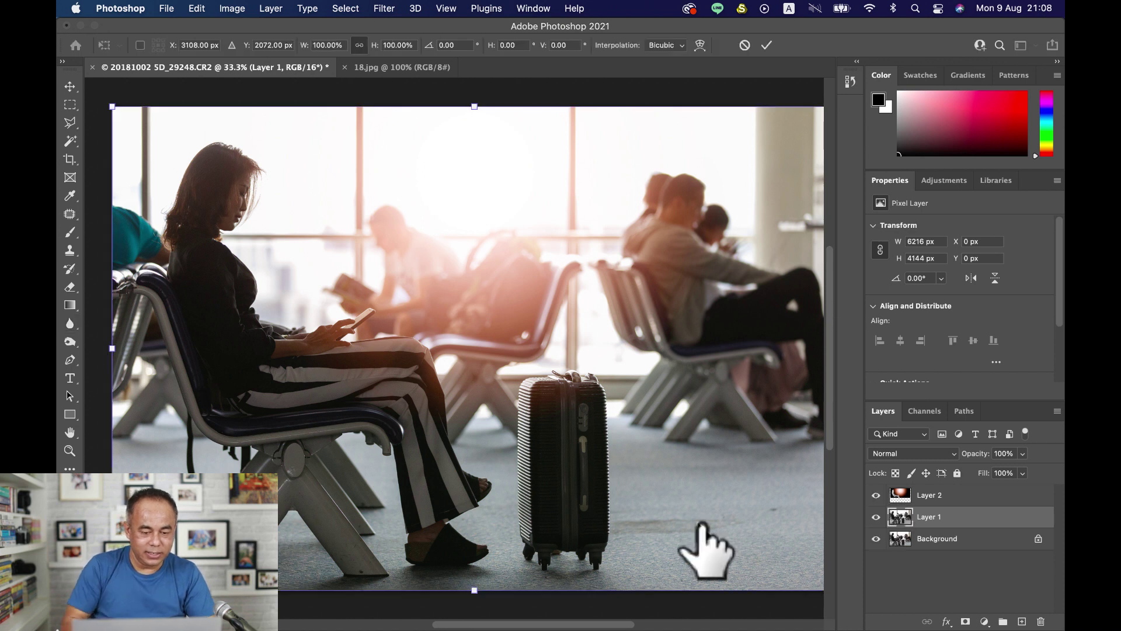
key("r")
left_click(962, 497)
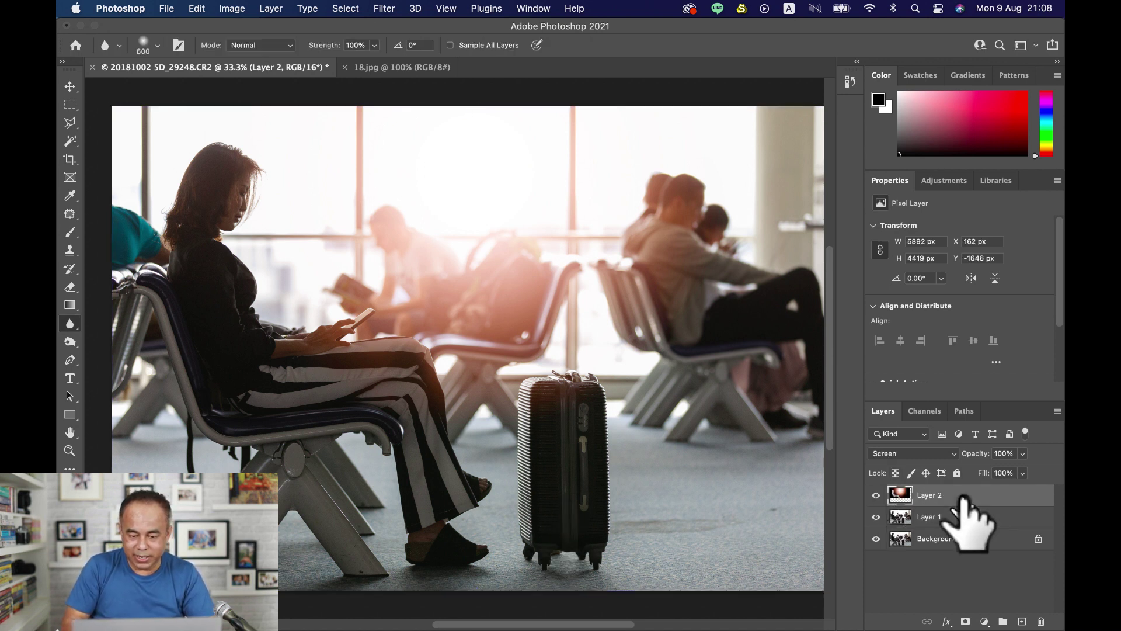
key("super+t")
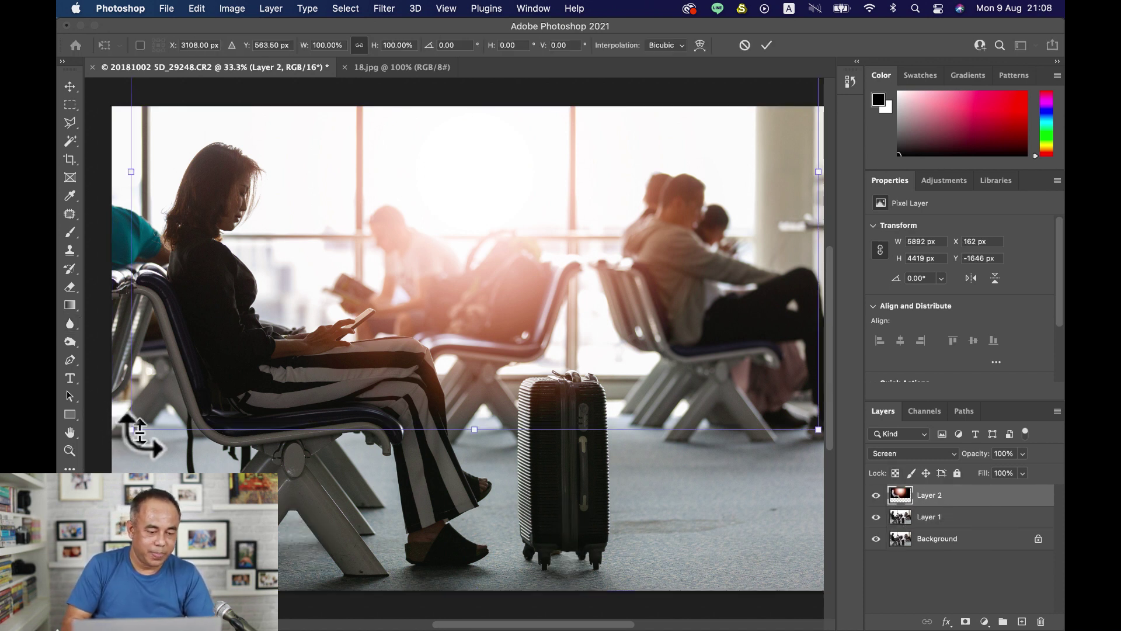
left_click_drag(131, 429, 104, 472)
left_click_drag(383, 294, 442, 268)
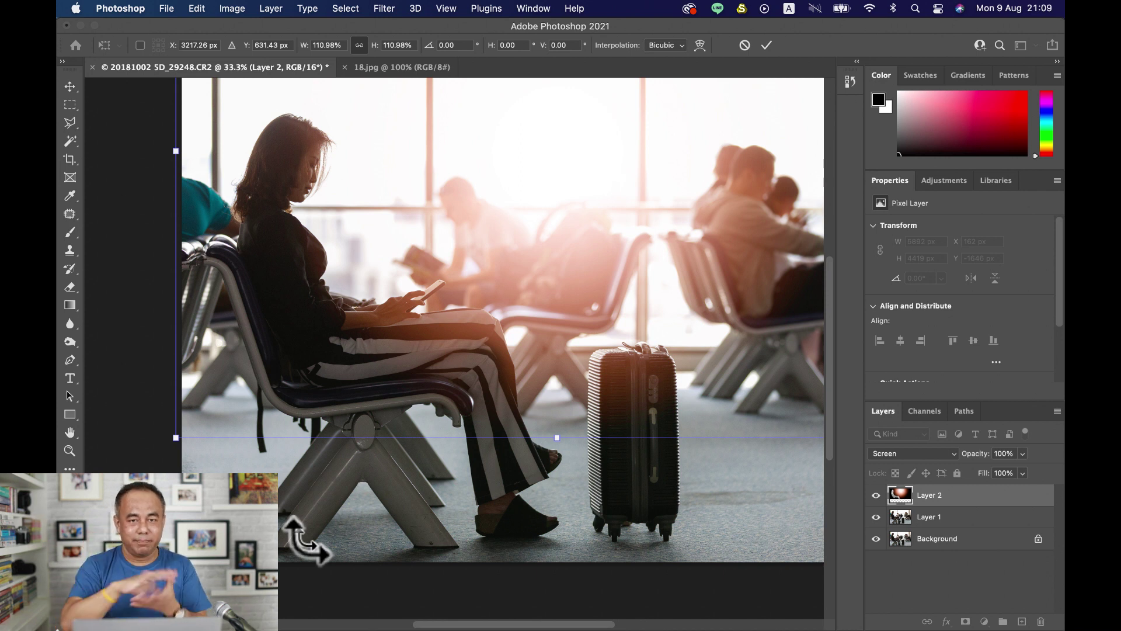
left_click(767, 45)
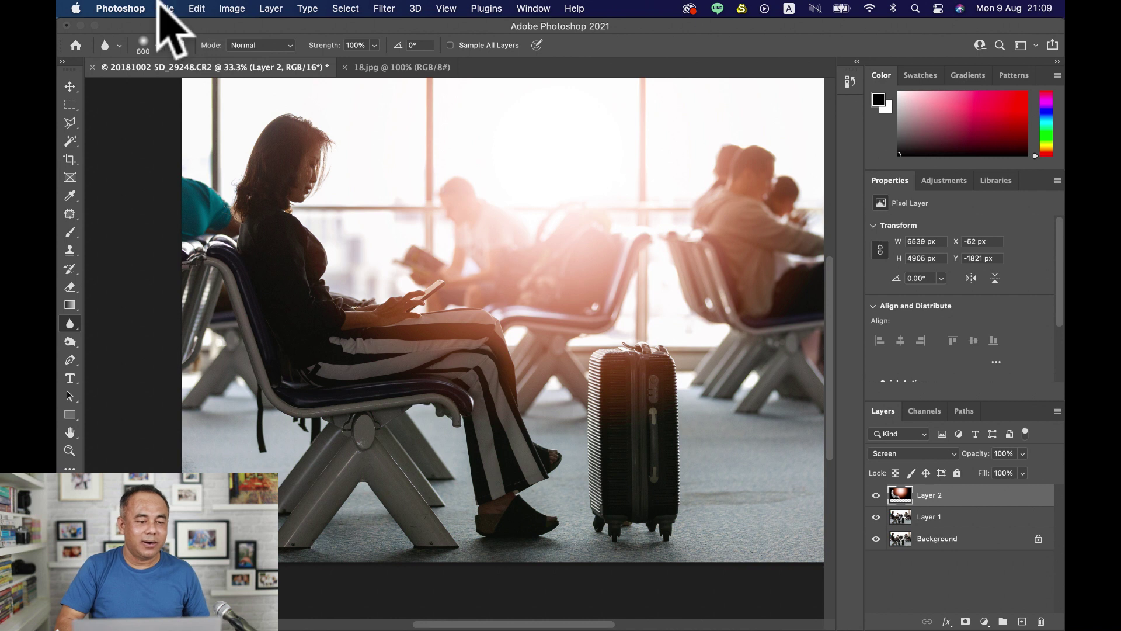
Merge all visible layers into the Background.
left_click(1057, 411)
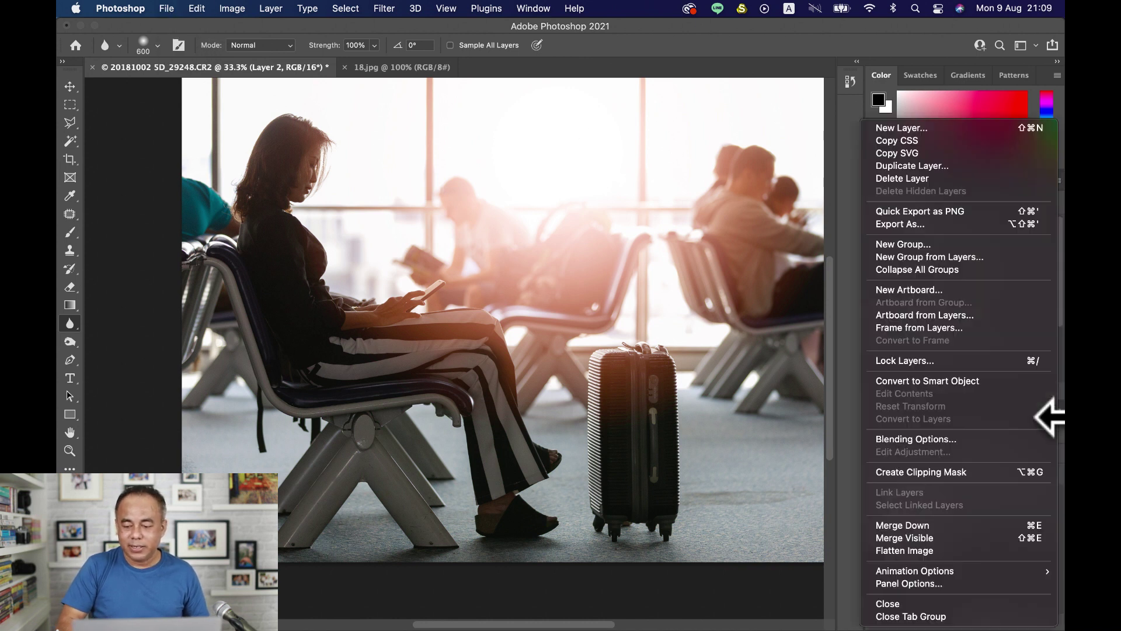
key("Escape")
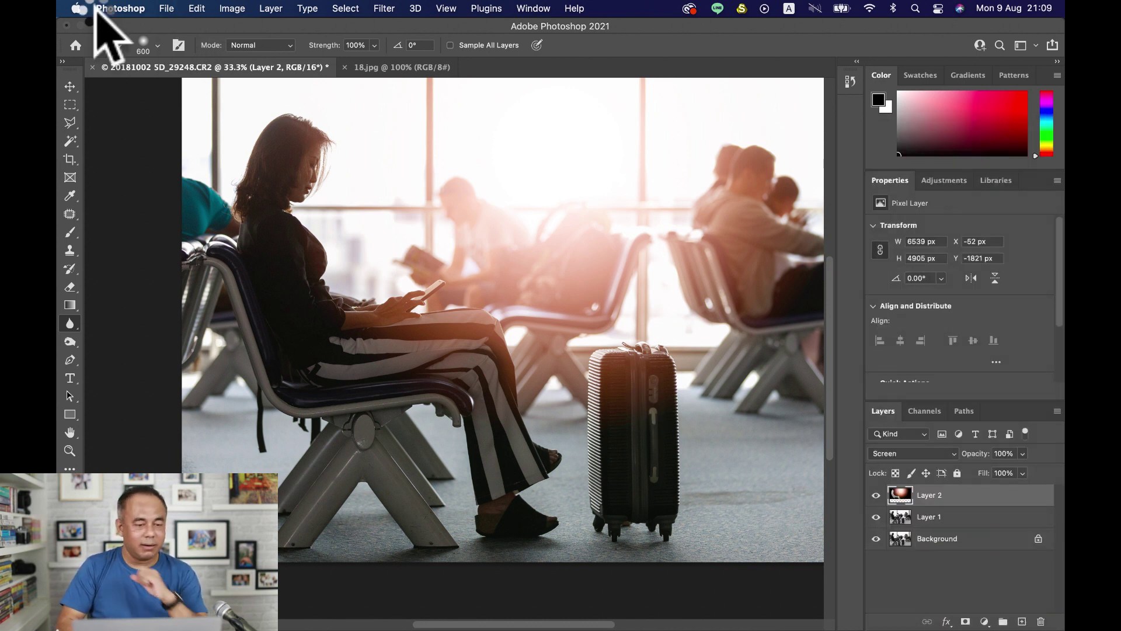
key("super+shift+e")
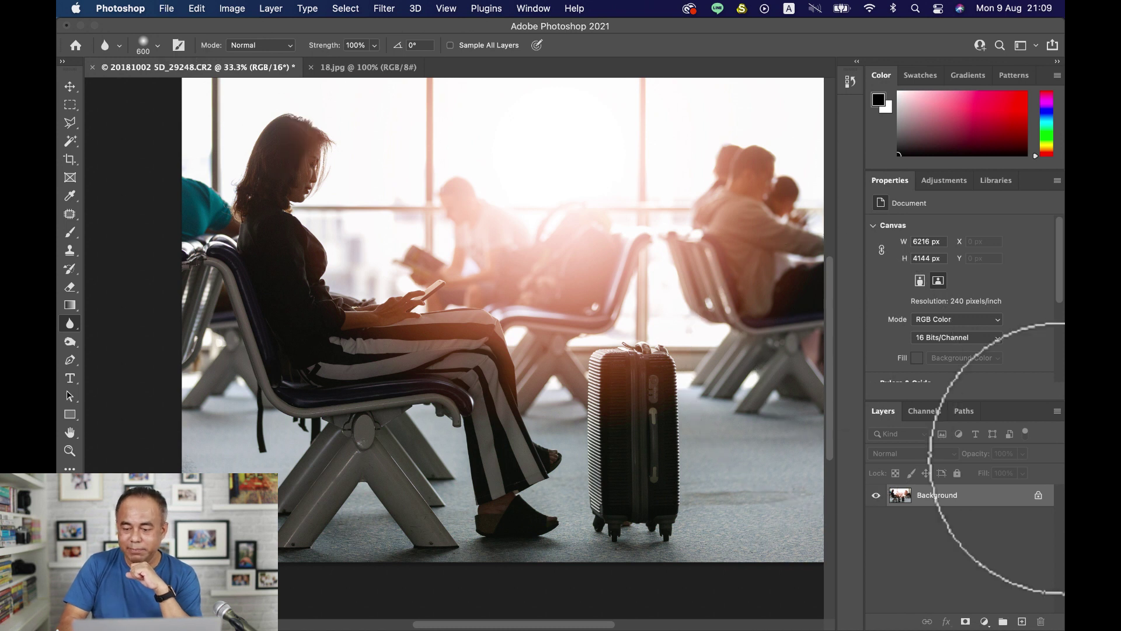
left_click(1057, 412)
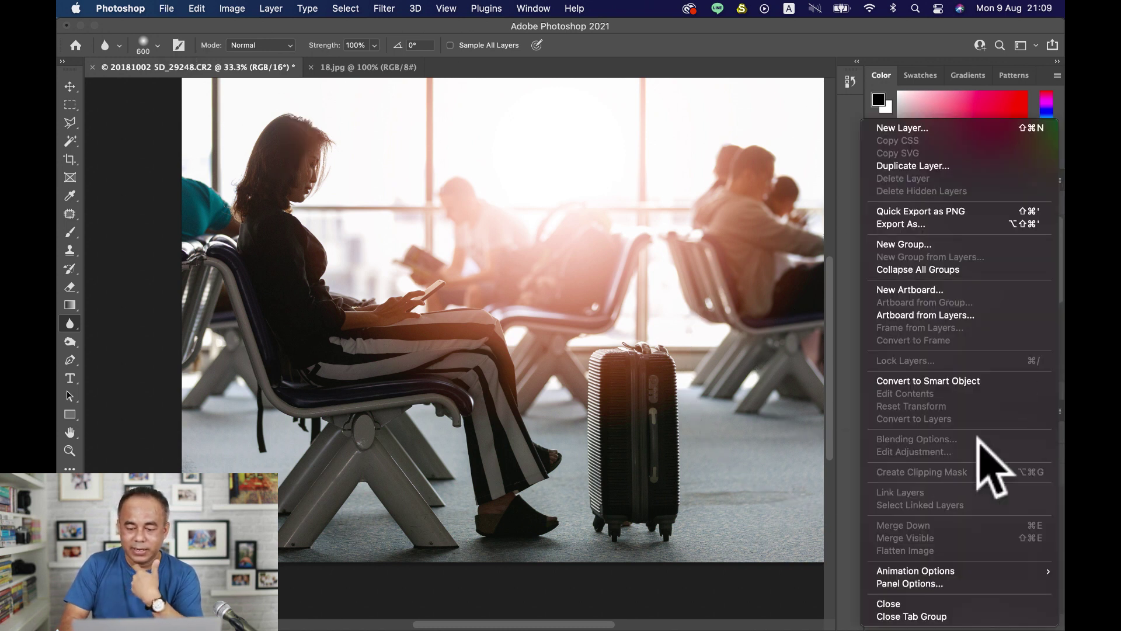
key("Escape")
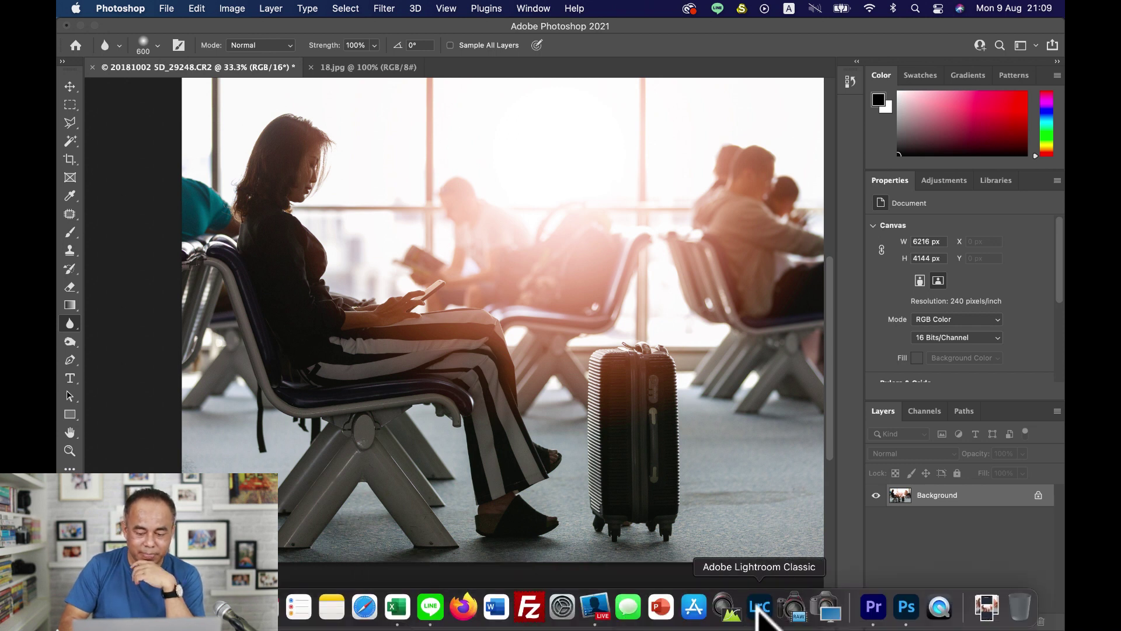
Switch to Lightroom Classic and view 20181002 5D_29350-Edit.psd with Lights Out dimmed and fully black, and restore the normal view.
left_click(759, 608)
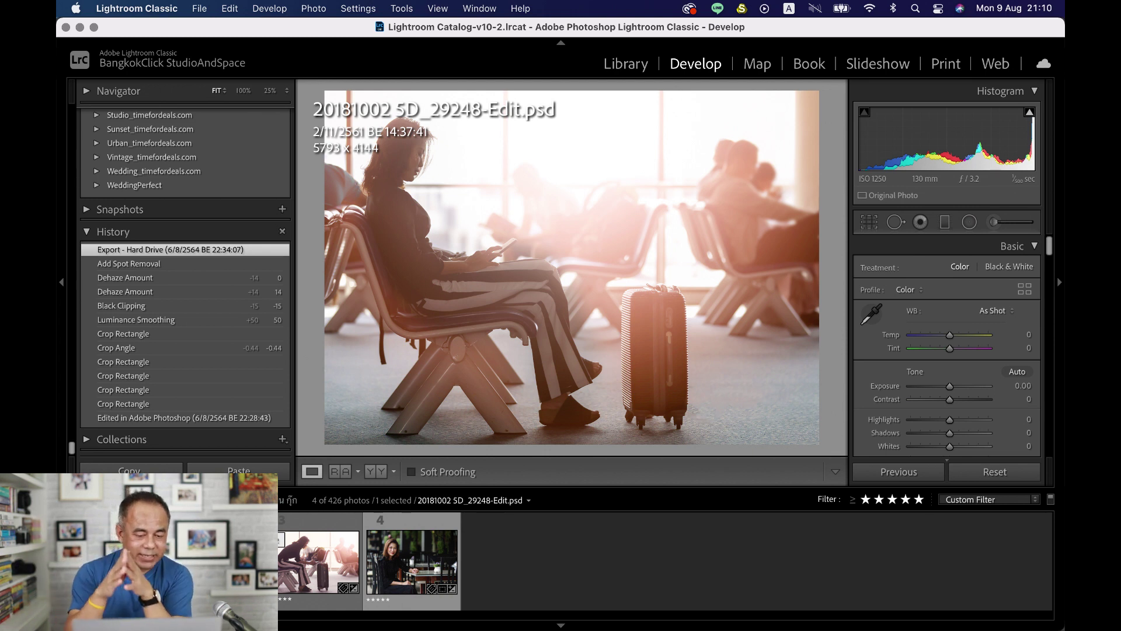
left_click(304, 555)
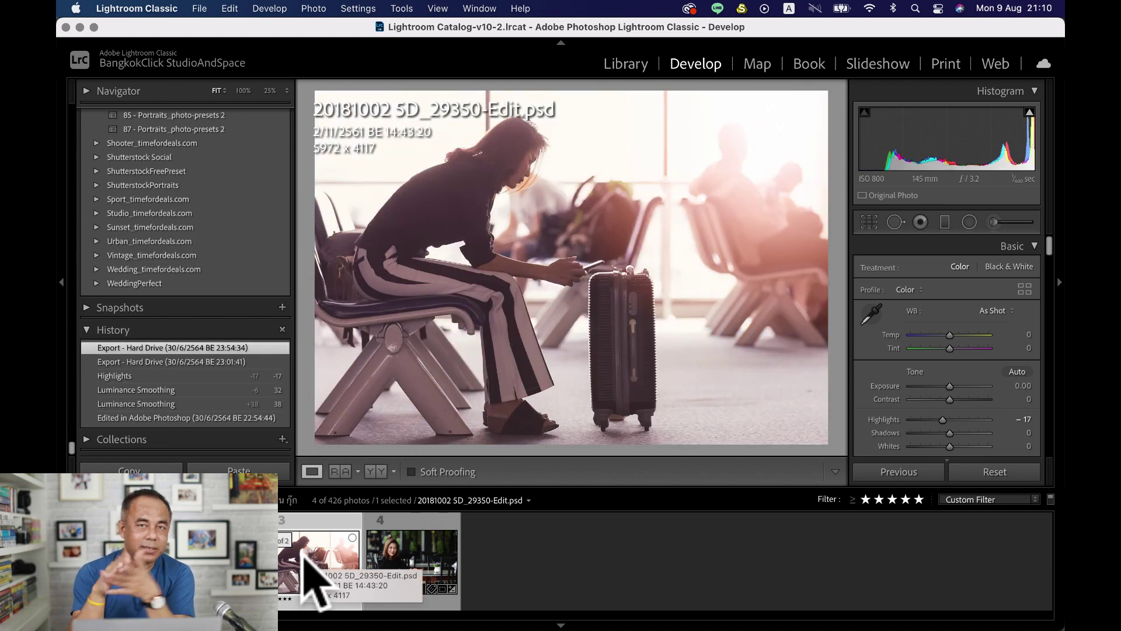
key("l")
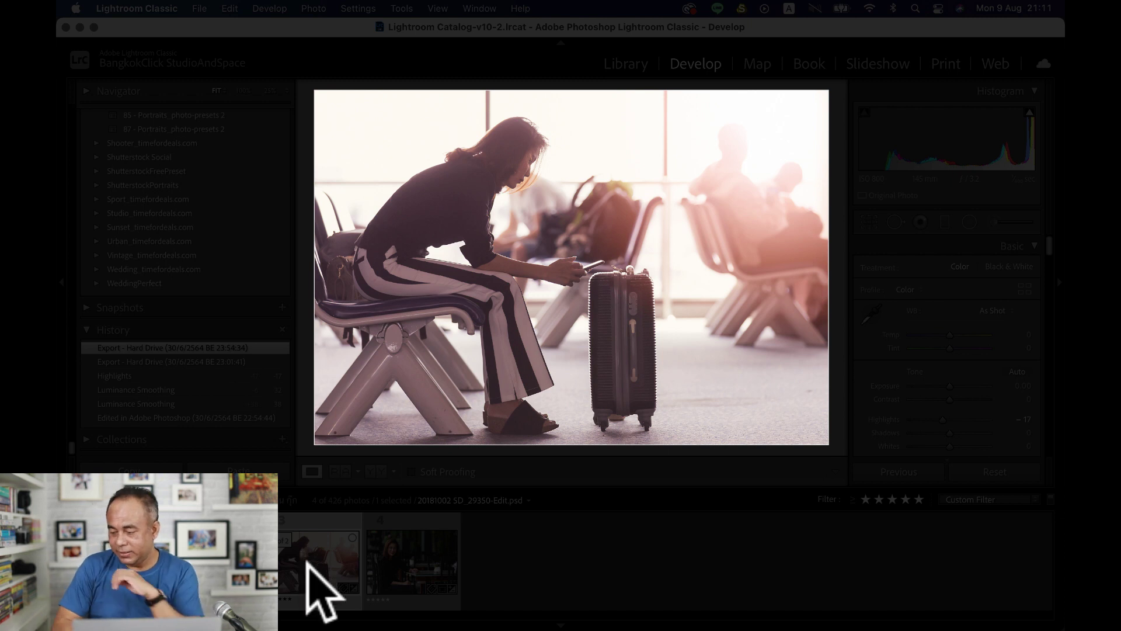
key("l")
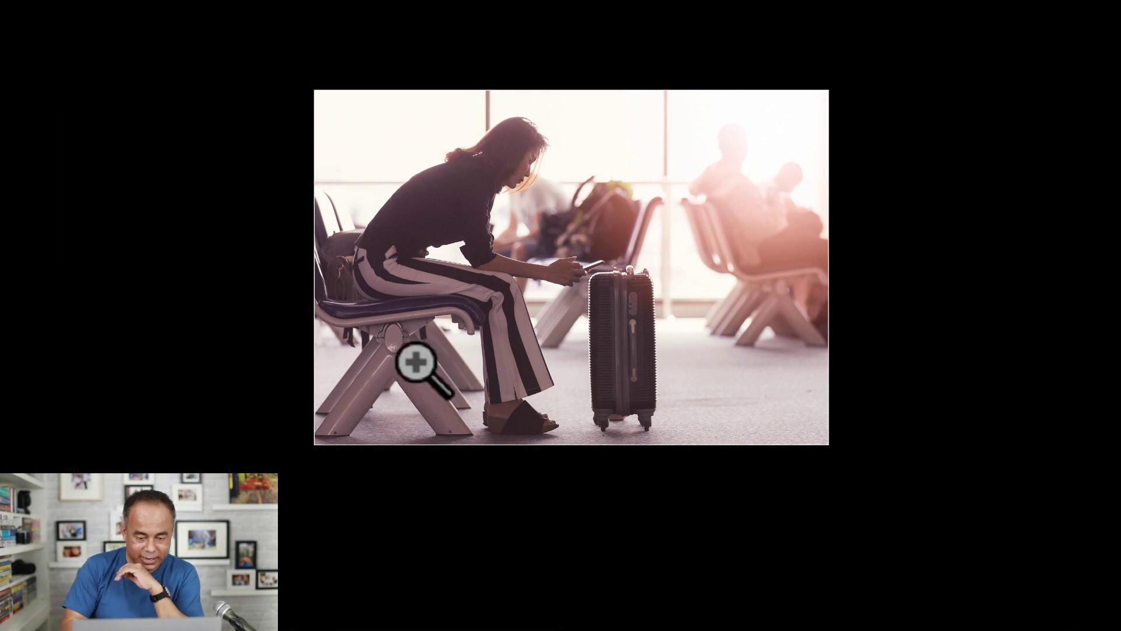
key("l")
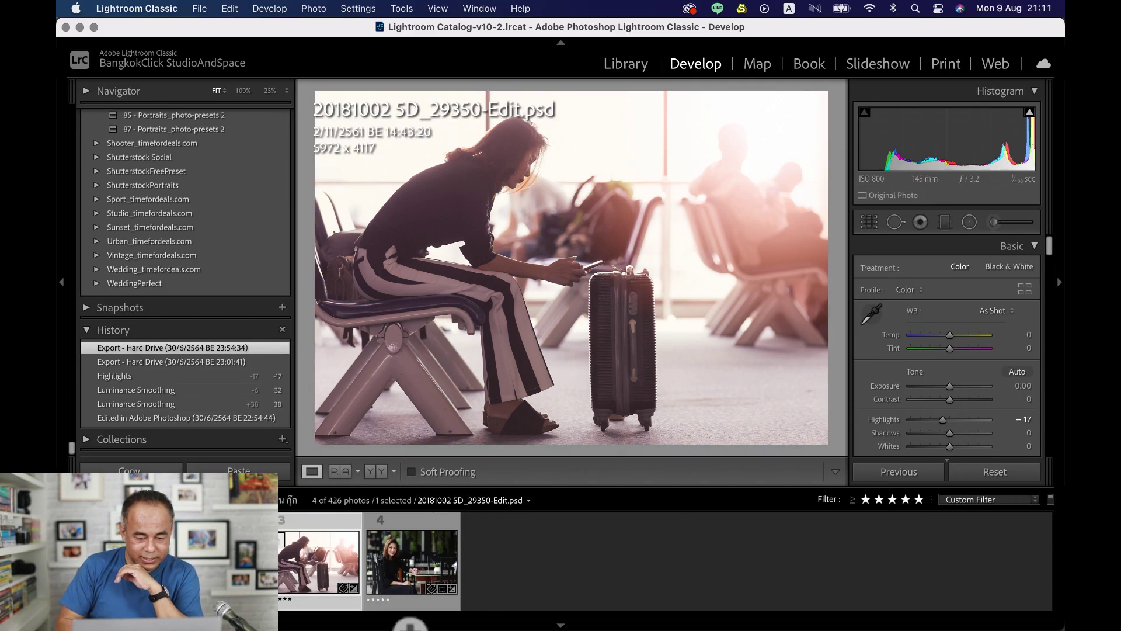
mouse_move(435, 623)
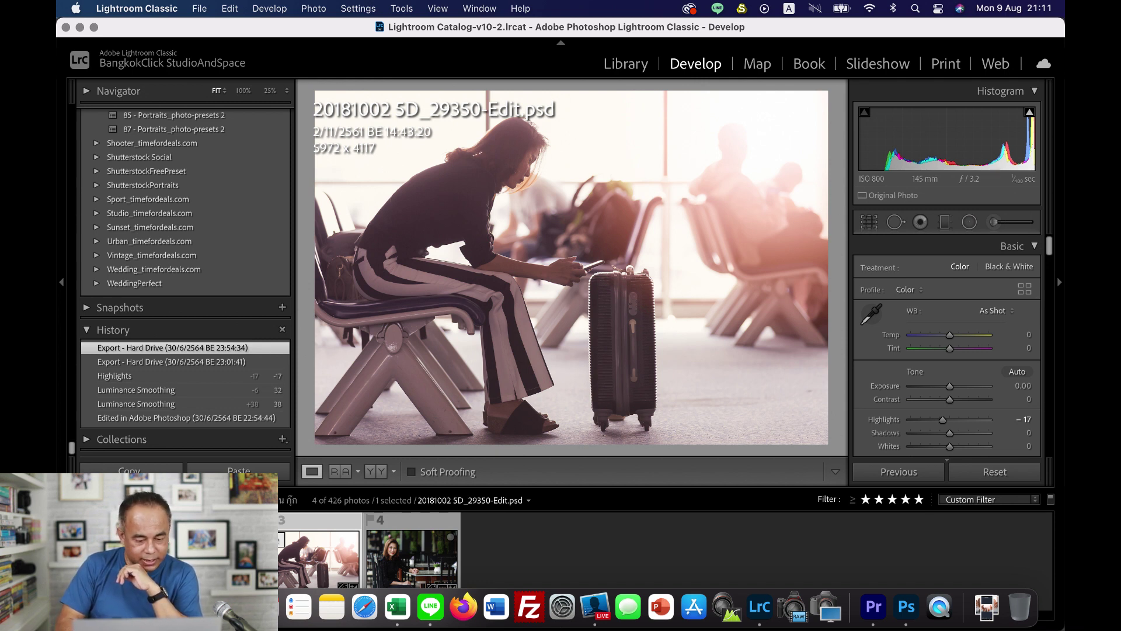
left_click(595, 607)
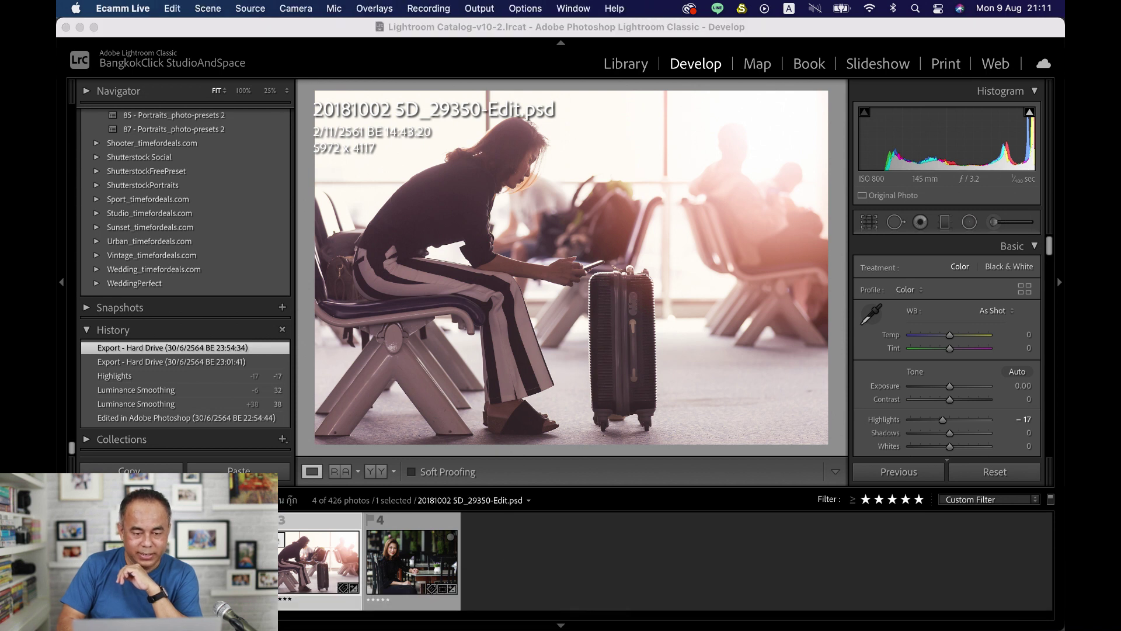